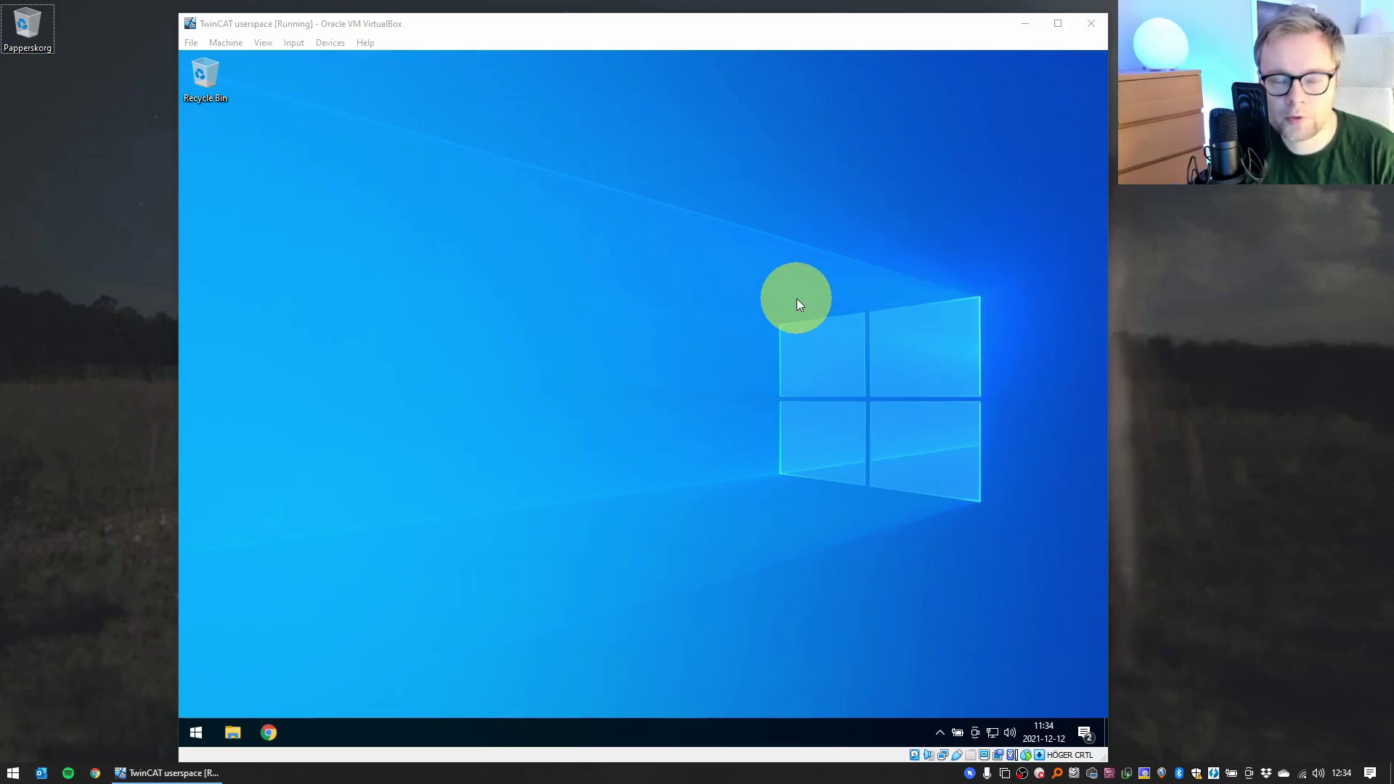
- Bring the TwinCAT userspace VirtualBox machine window into focus
click(341, 29)
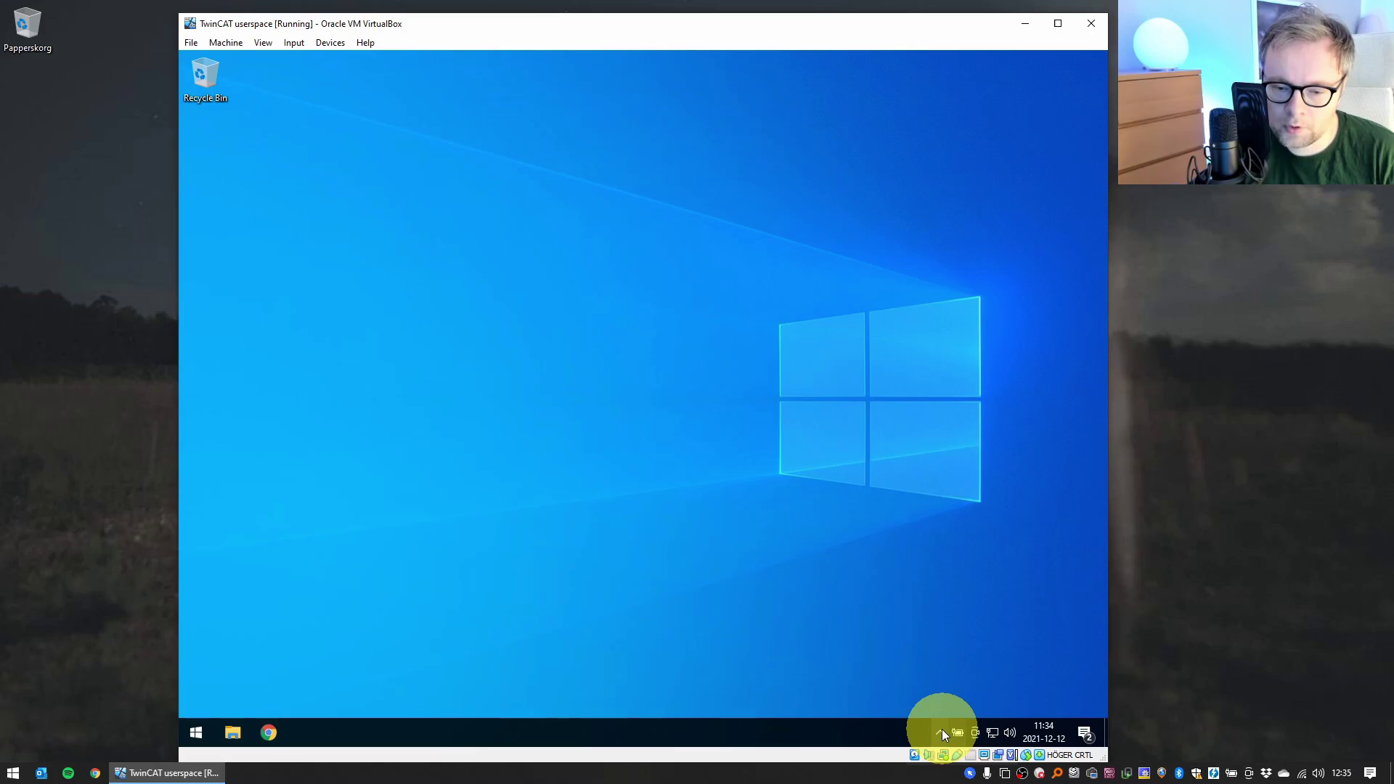
right_click(952, 705)
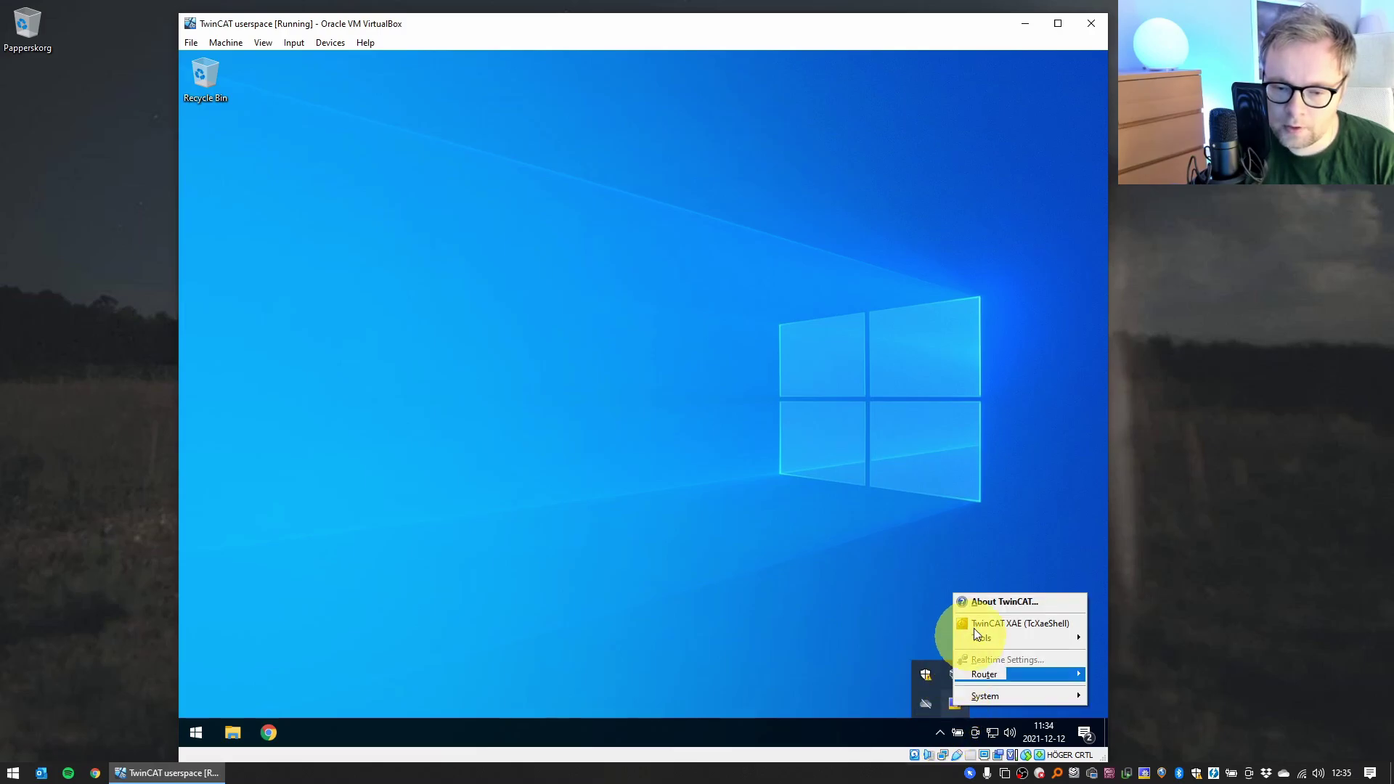
click(980, 604)
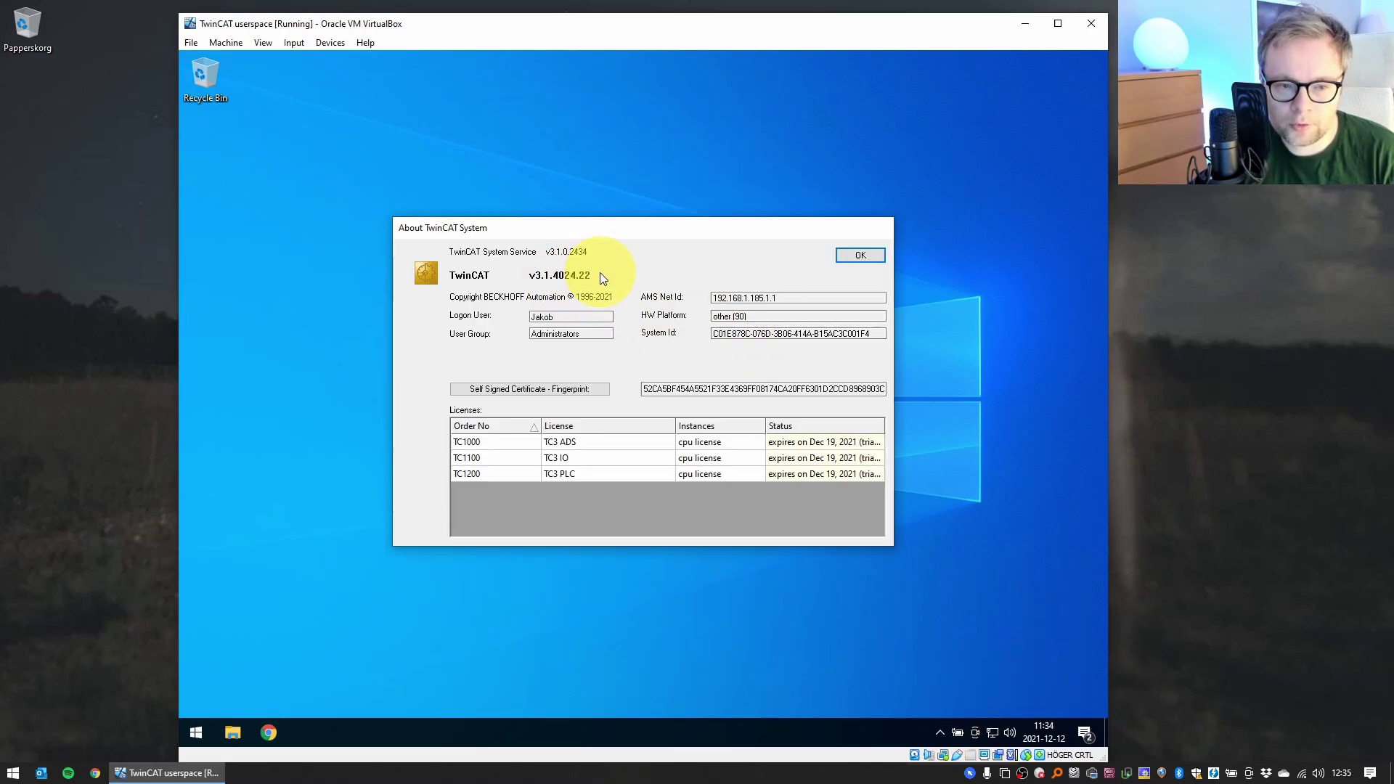
click(864, 254)
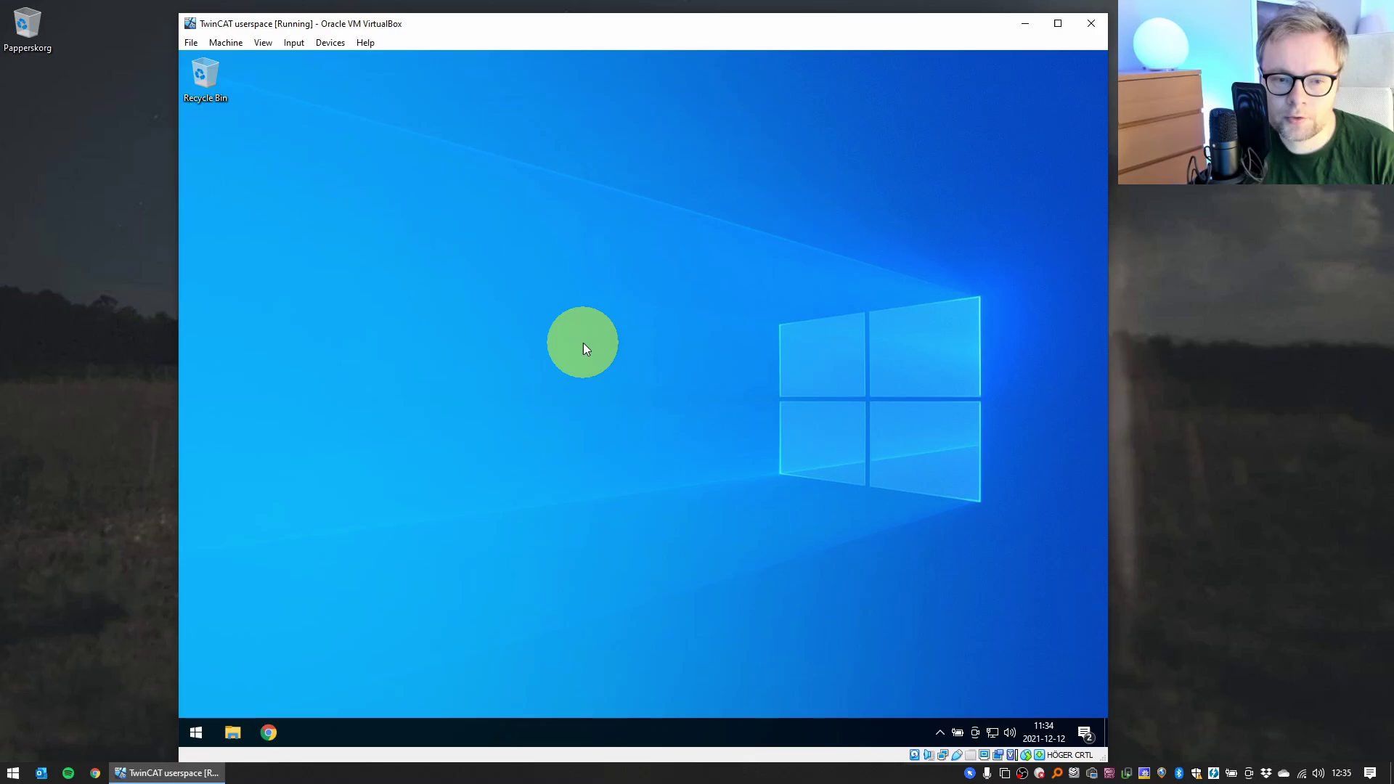
- Browse File Explorer to C:\TwinCAT\3.1\Runtimes and select the UmRT_Default folder
key(super+e)
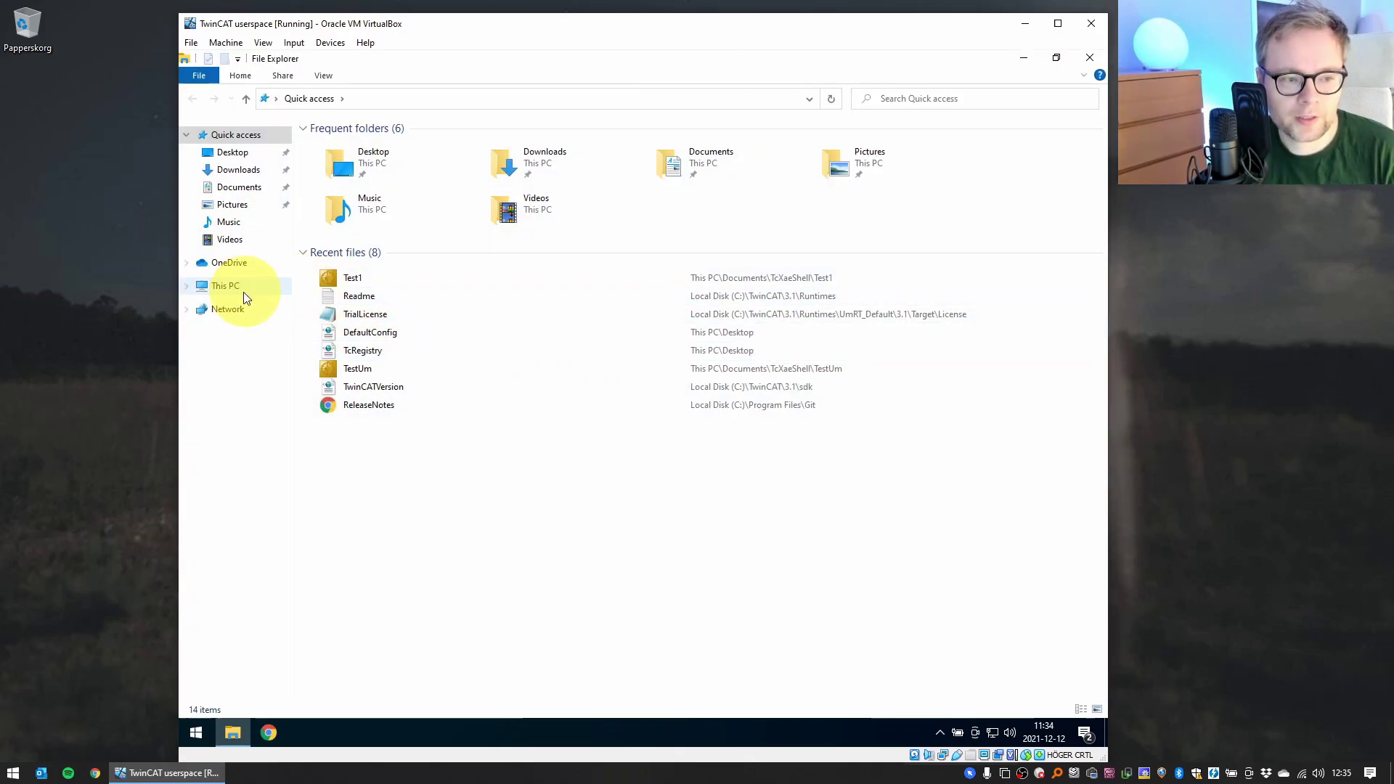
click(243, 290)
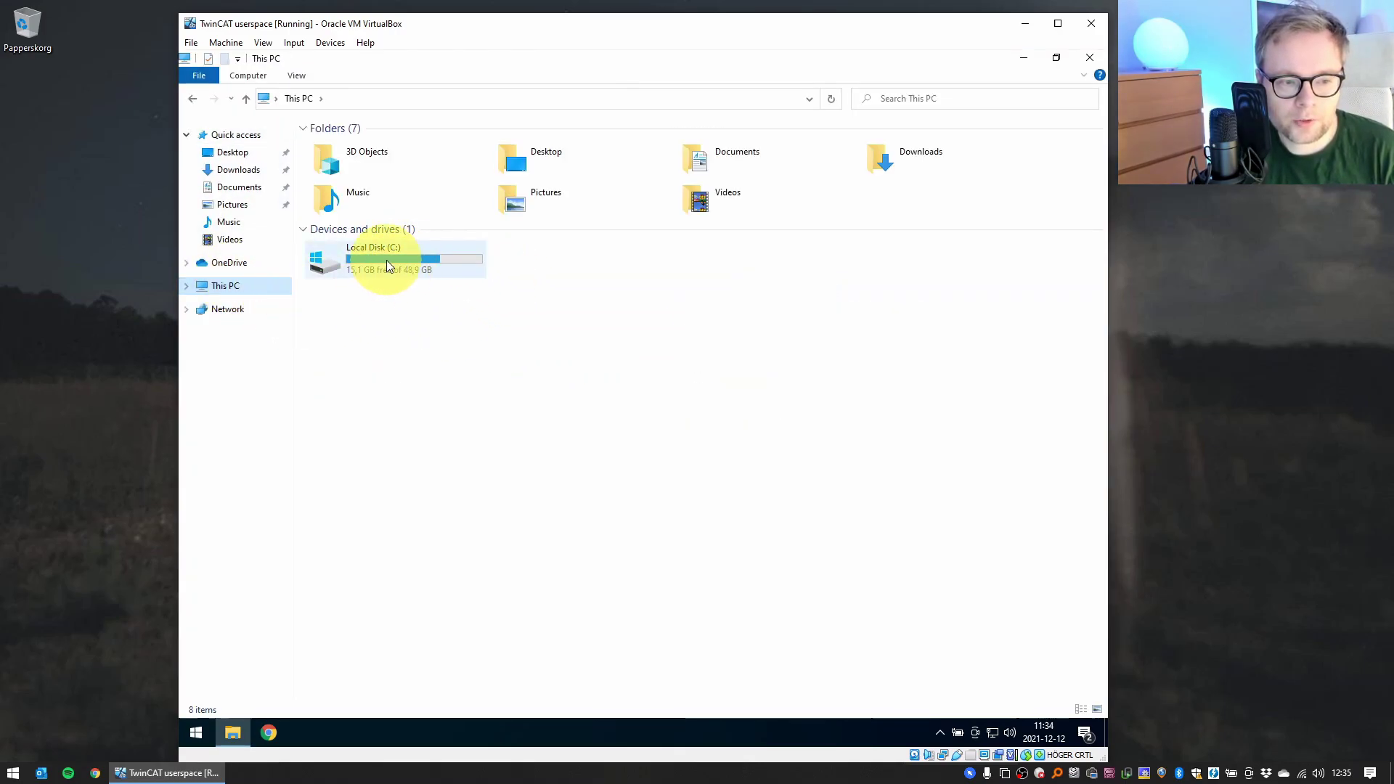
double_click(386, 261)
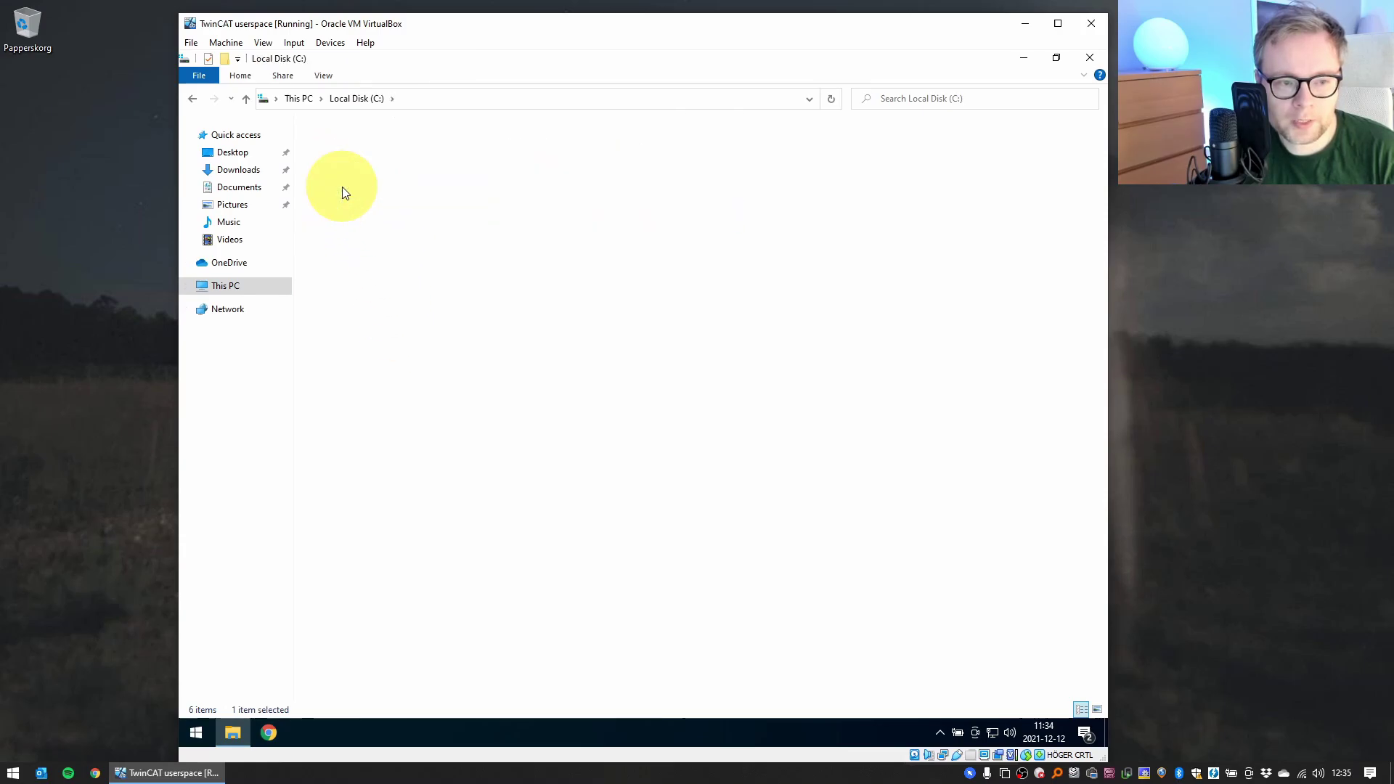
double_click(345, 150)
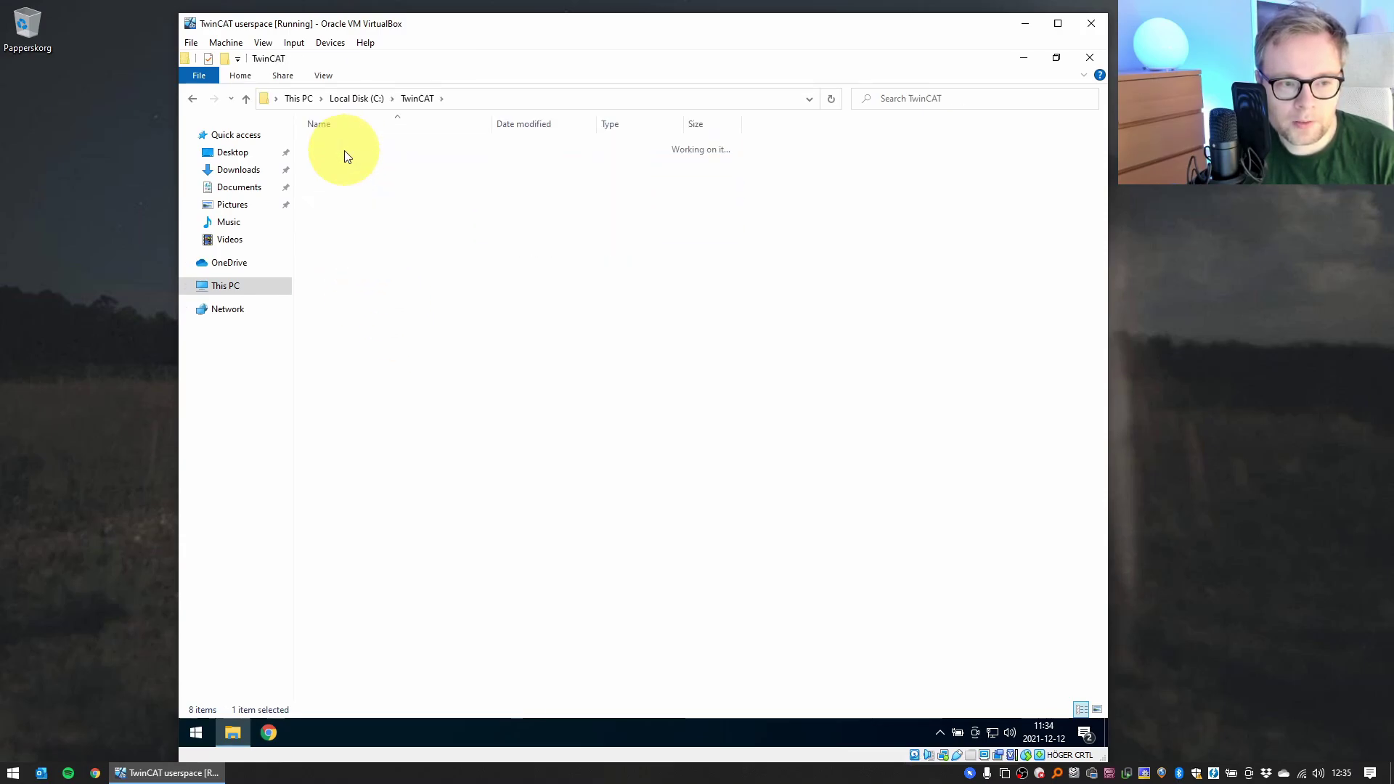
double_click(359, 224)
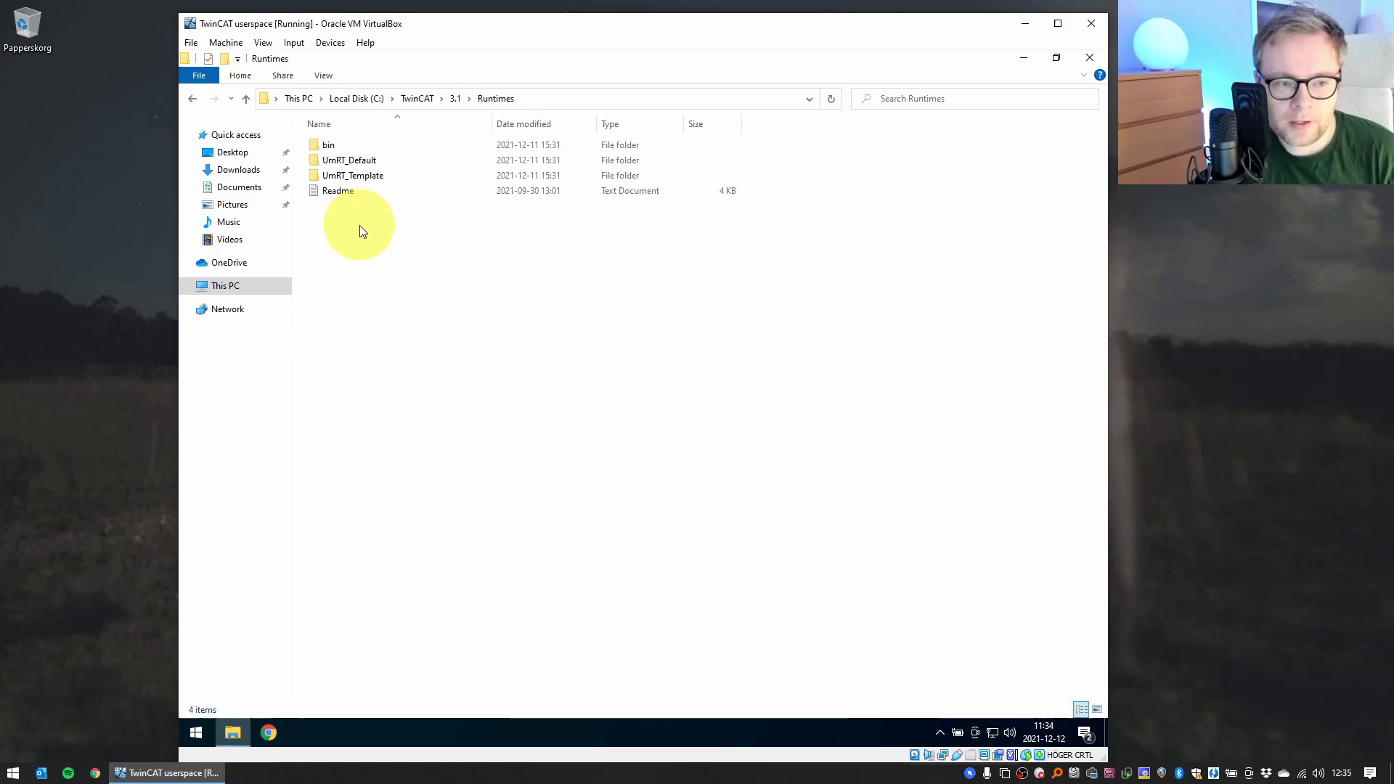
click(333, 163)
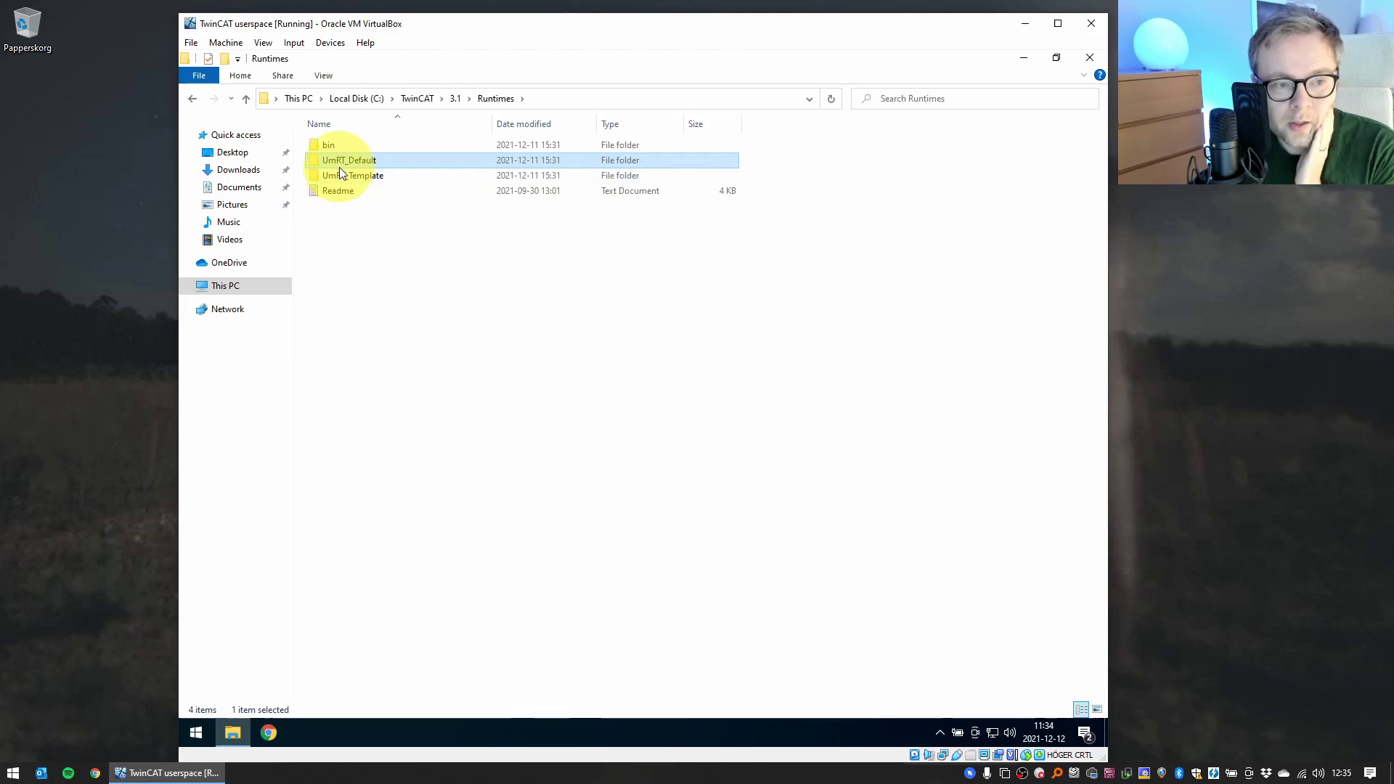
mouse_move(349, 159)
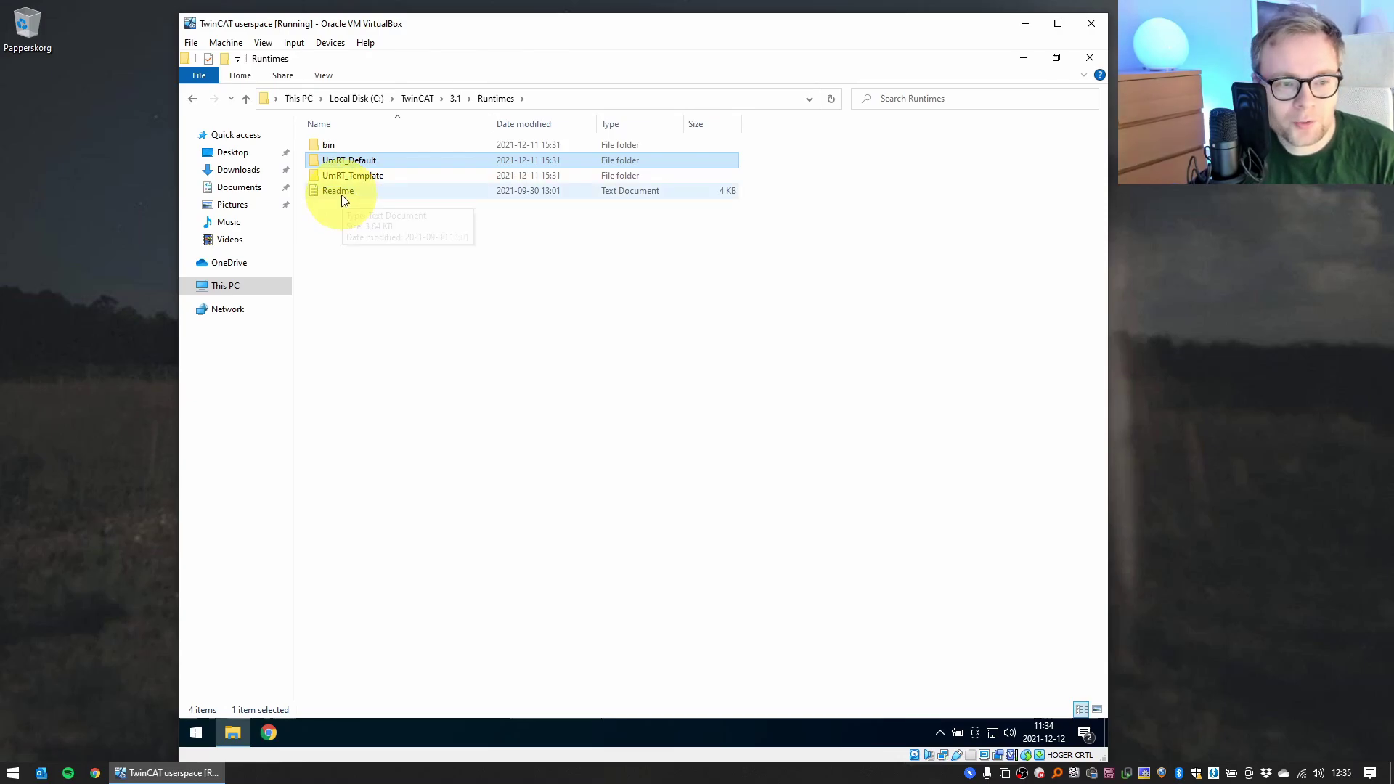
click(341, 192)
double_click(343, 196)
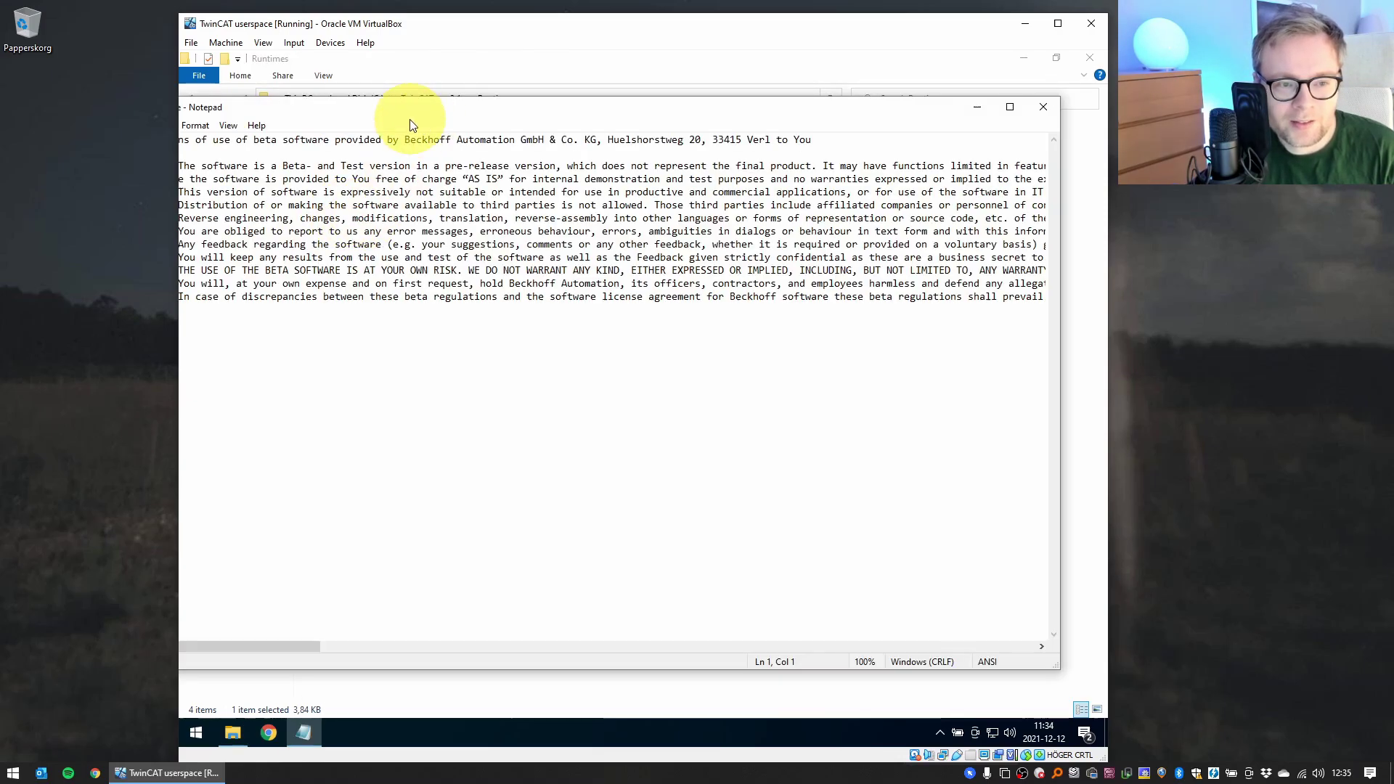
drag(409, 119, 479, 126)
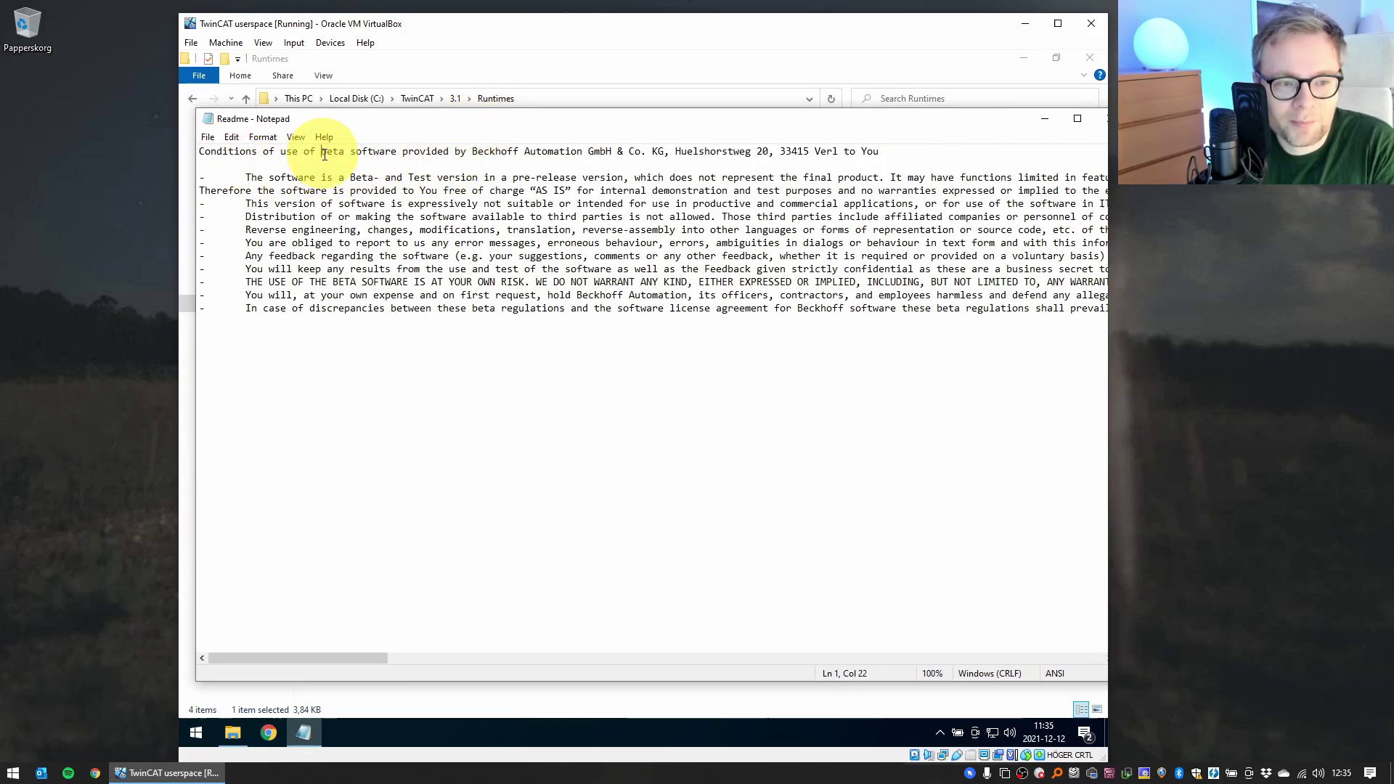
drag(379, 156, 566, 152)
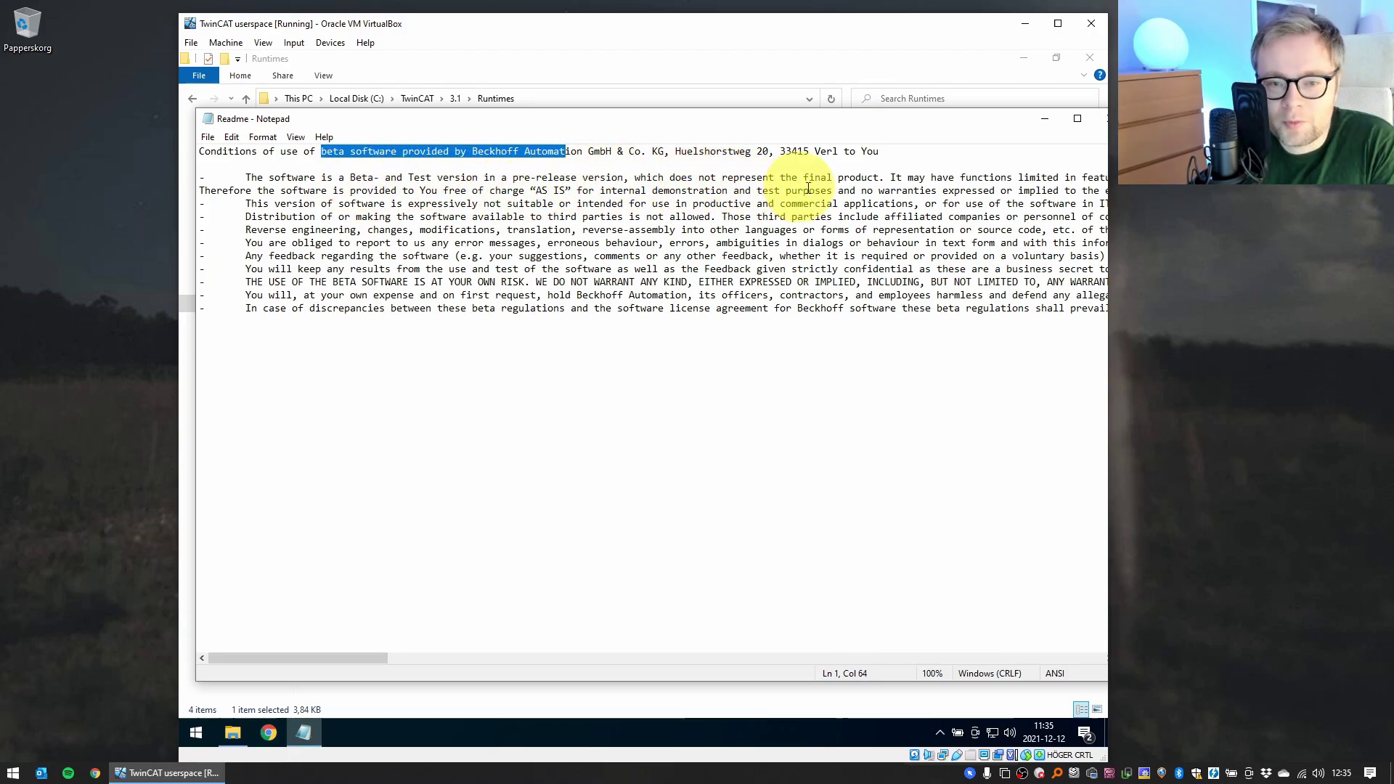
double_click(991, 118)
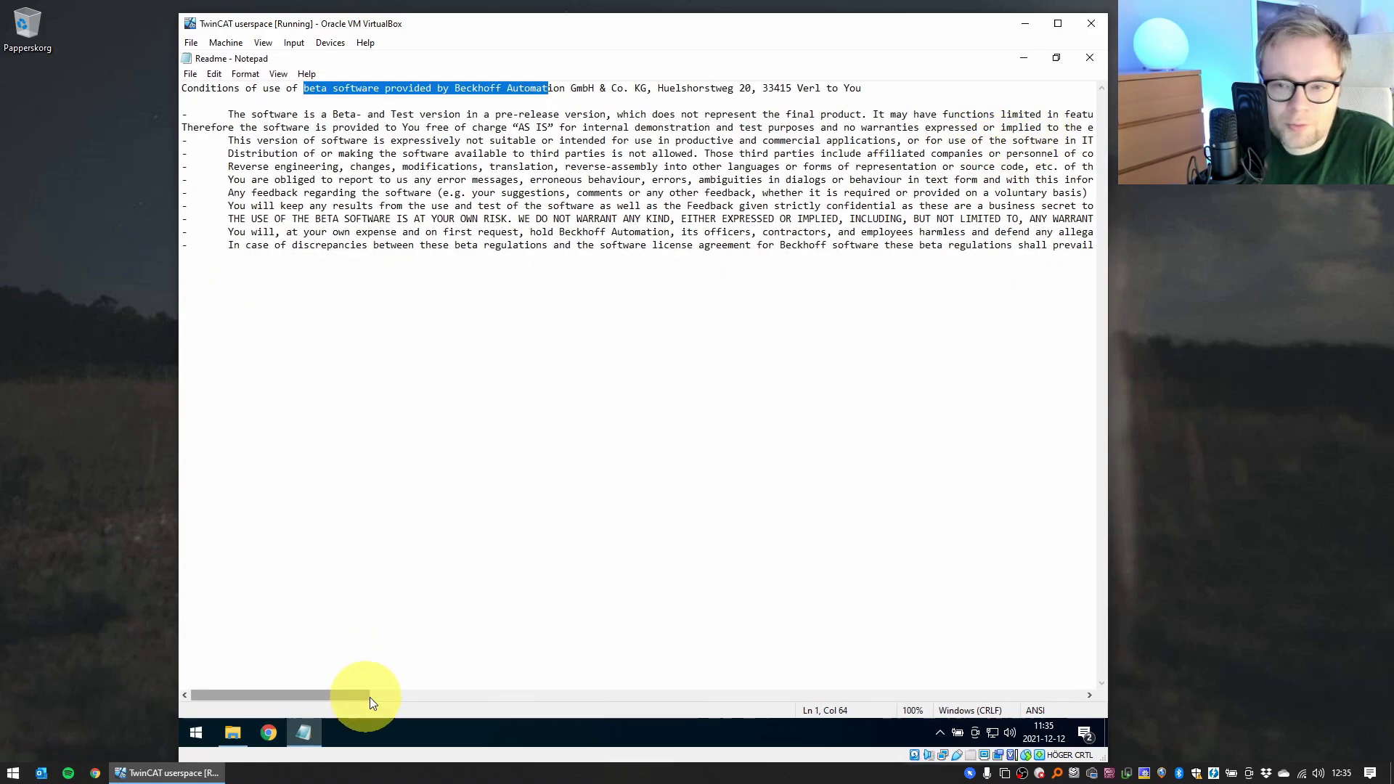
scroll(368, 696, right, 5)
scroll(376, 698, left, 2)
scroll(374, 698, left, 3)
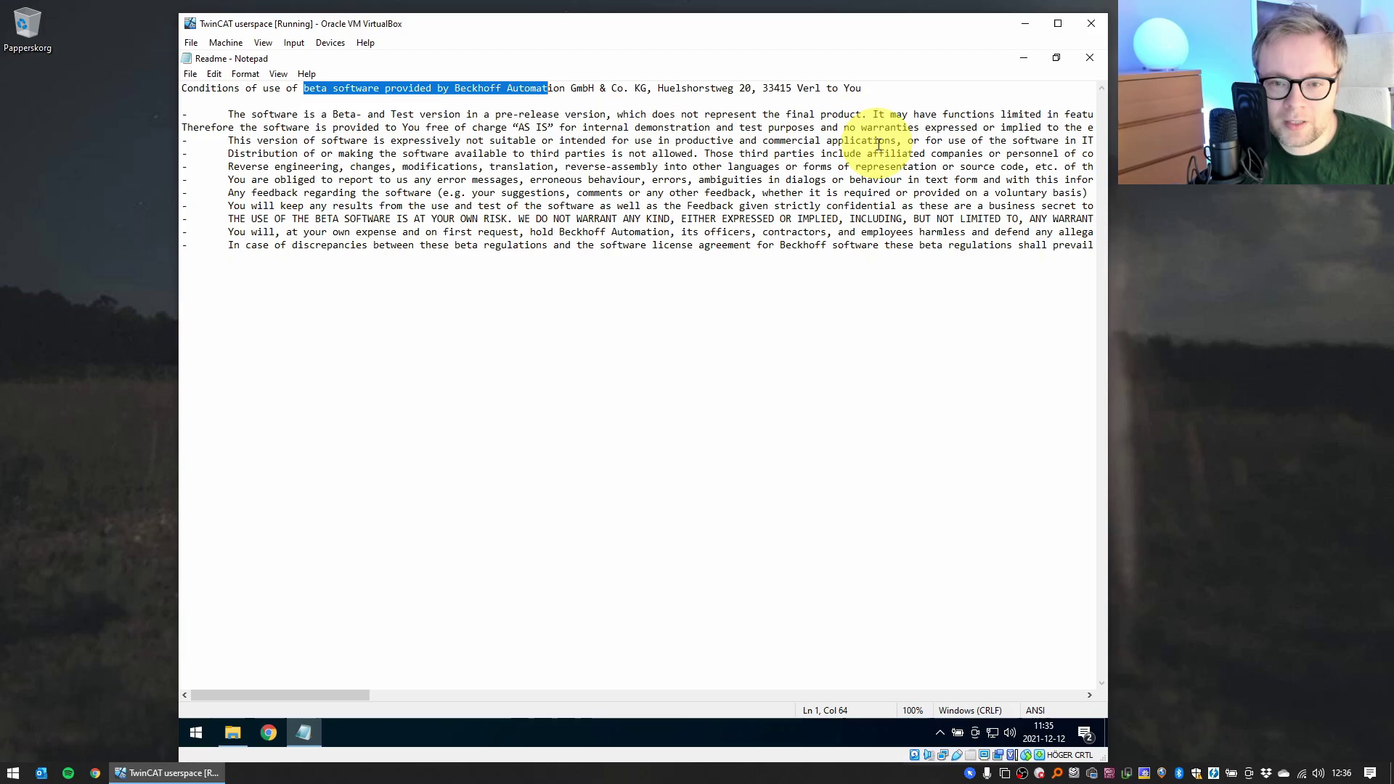
drag(310, 219, 539, 222)
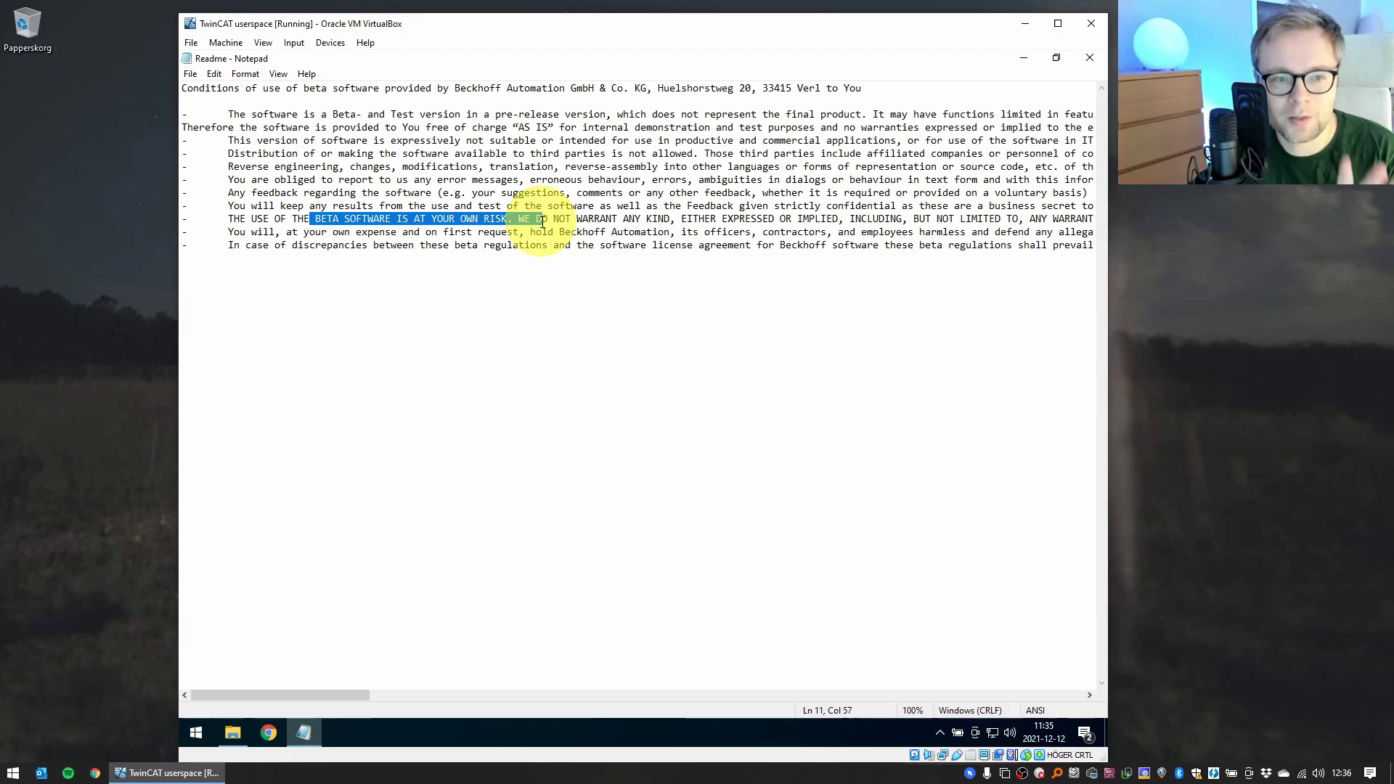
drag(716, 273, 182, 83)
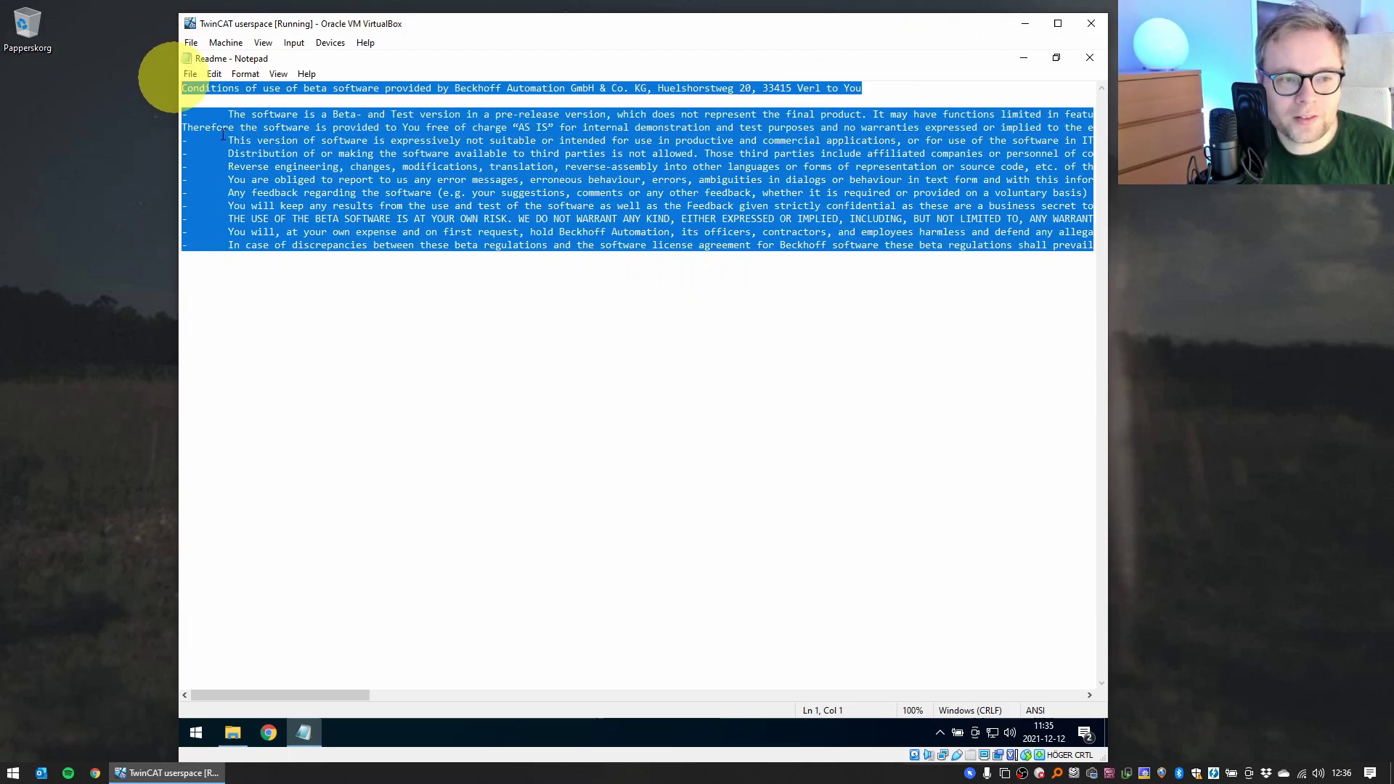
click(826, 315)
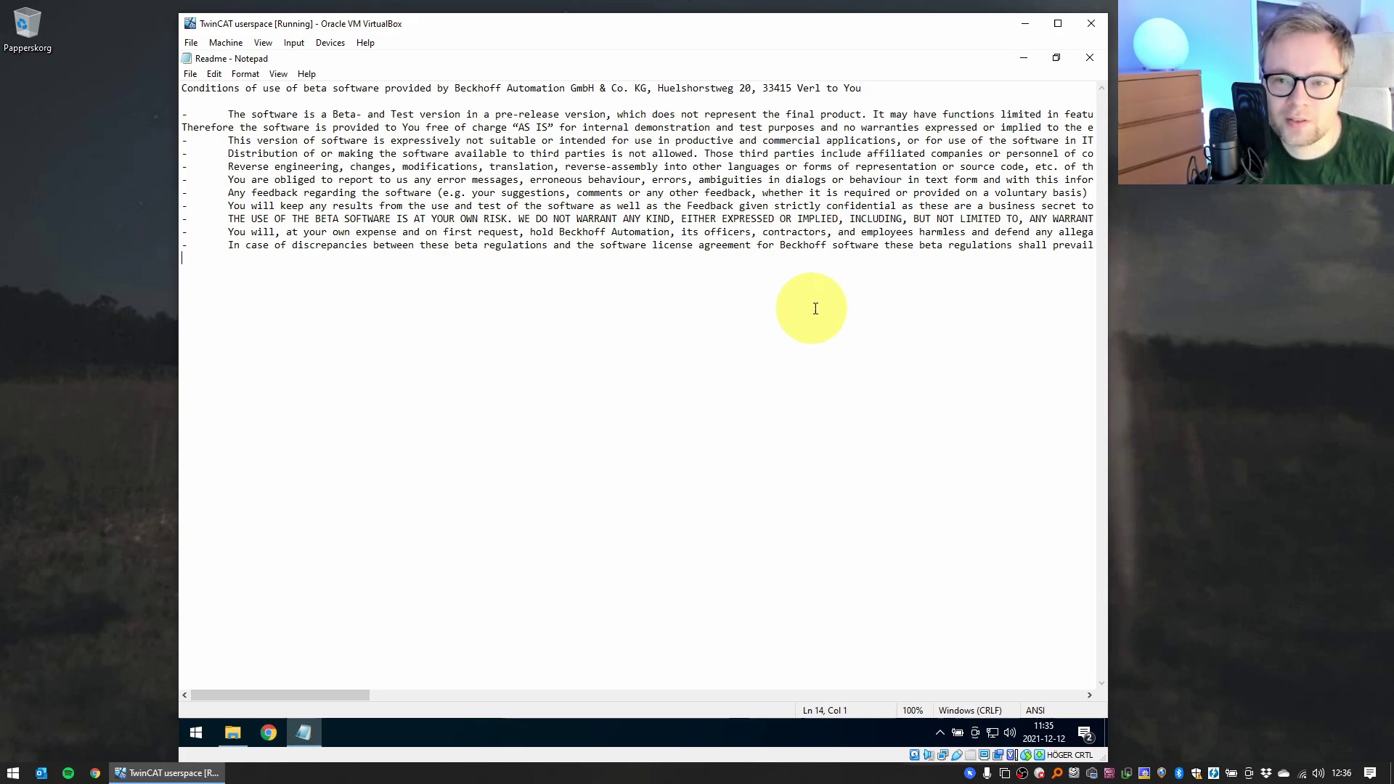
- Close the Readme and open the UmRT_Default folder
click(1088, 58)
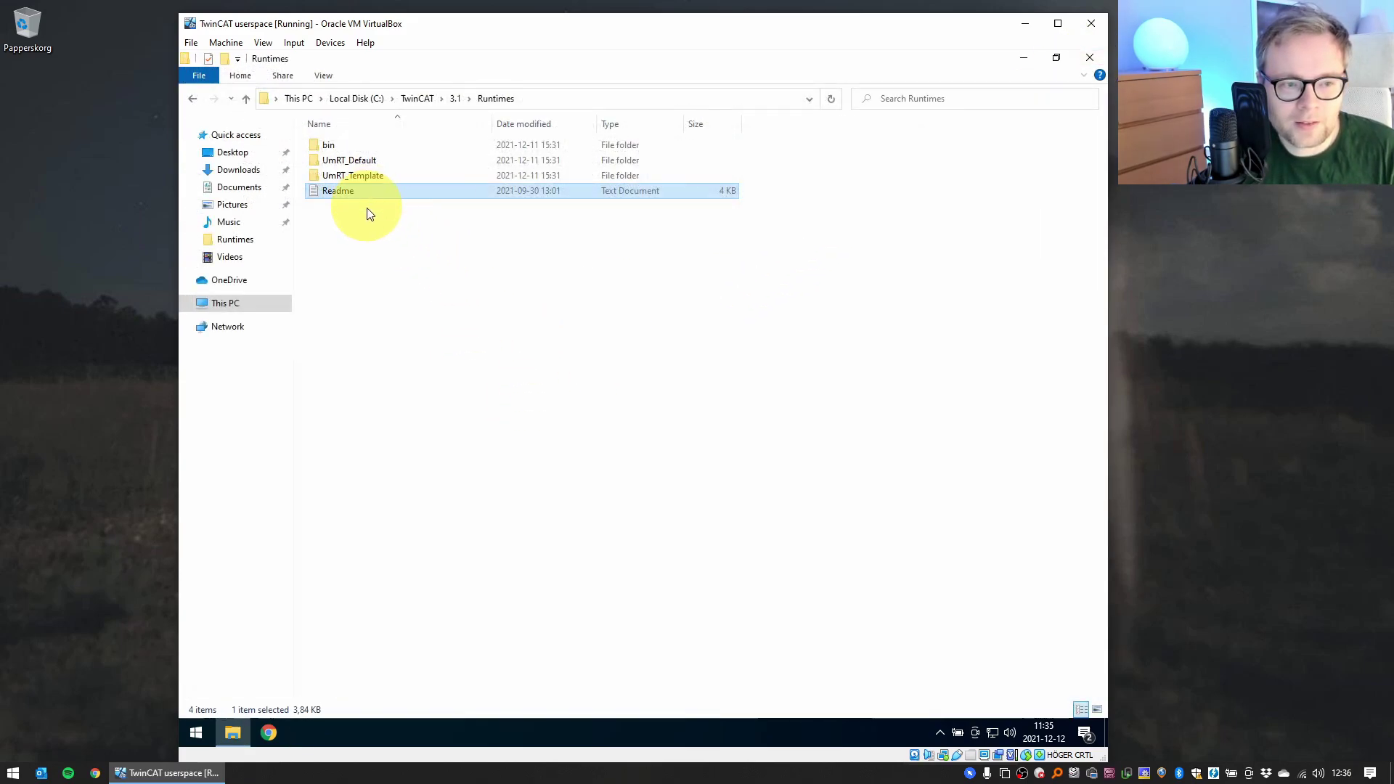
double_click(355, 158)
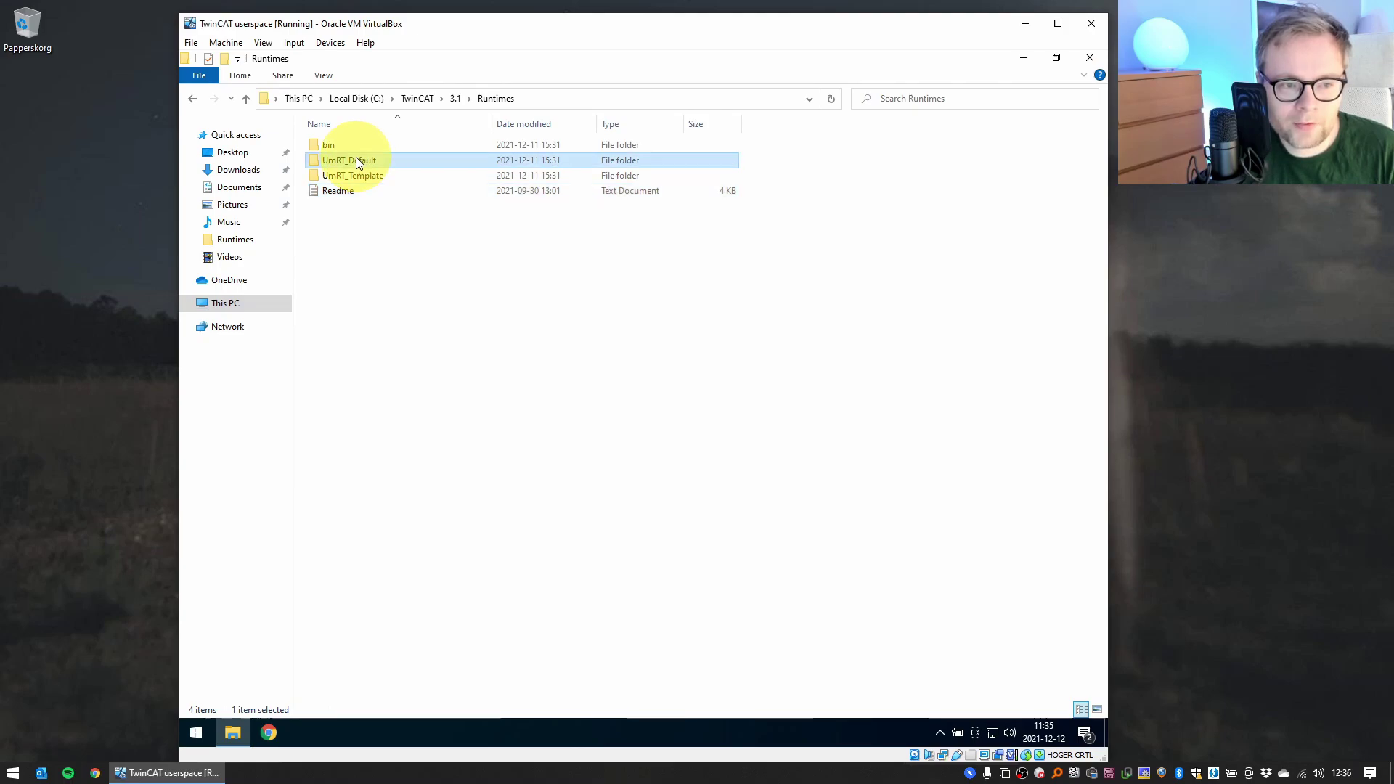
key(alt+Left)
key(Return)
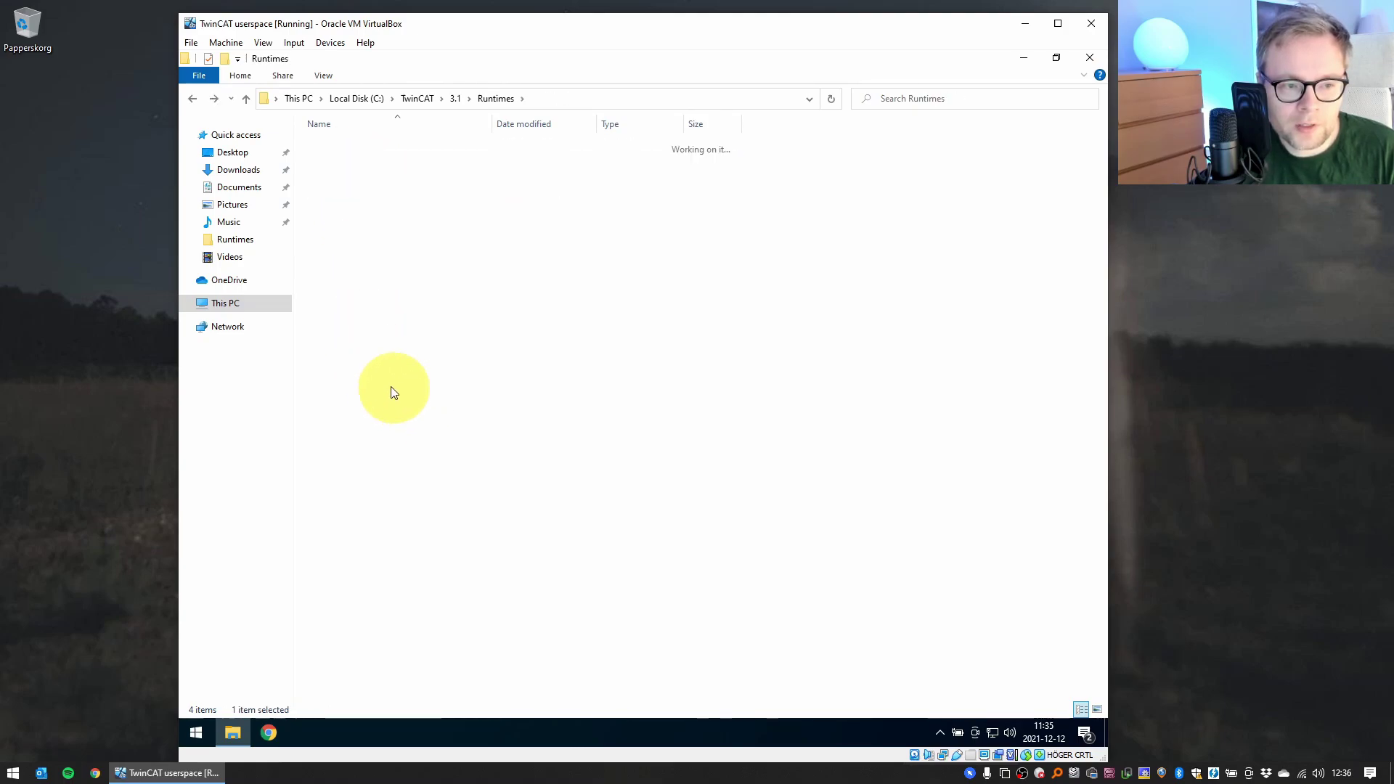
- View the Start batch file in Notepad, then close it unchanged
click(337, 161)
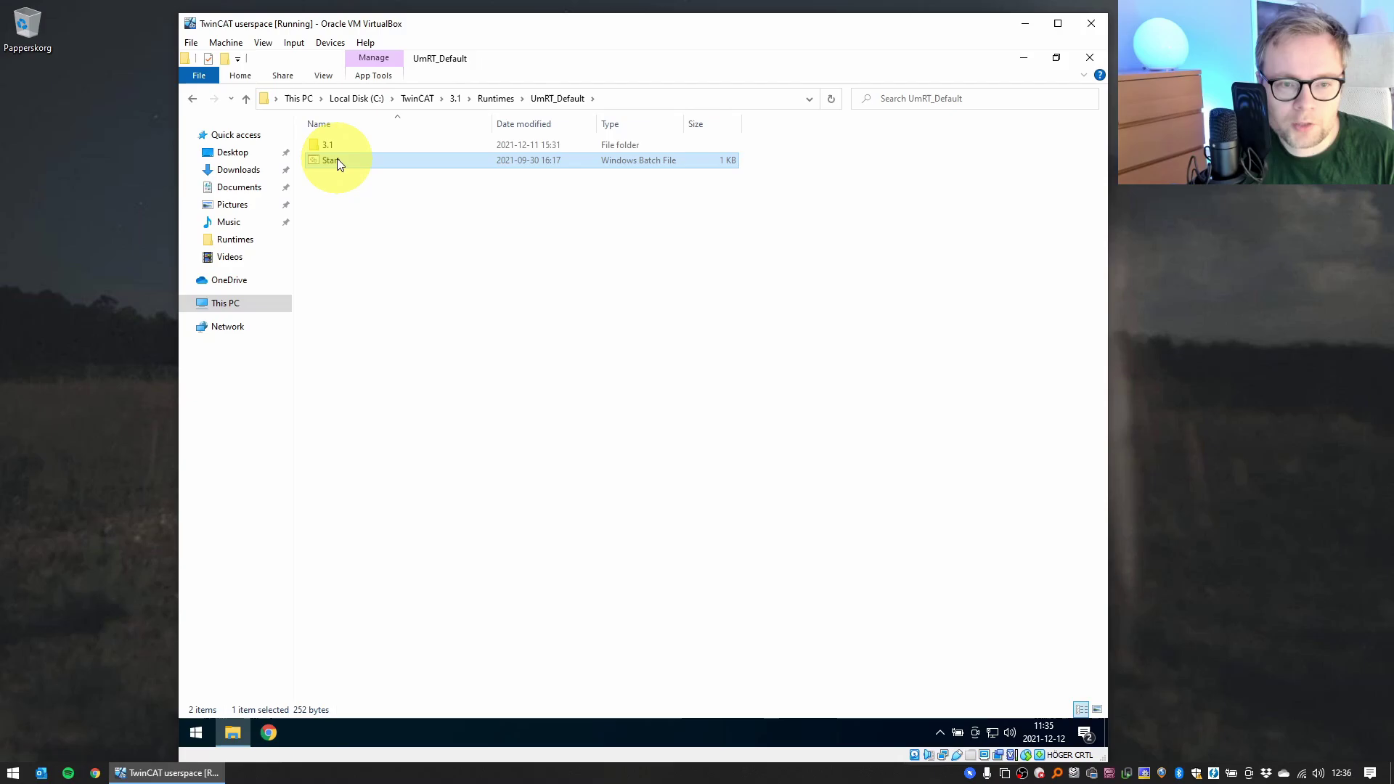
right_click(337, 161)
click(380, 187)
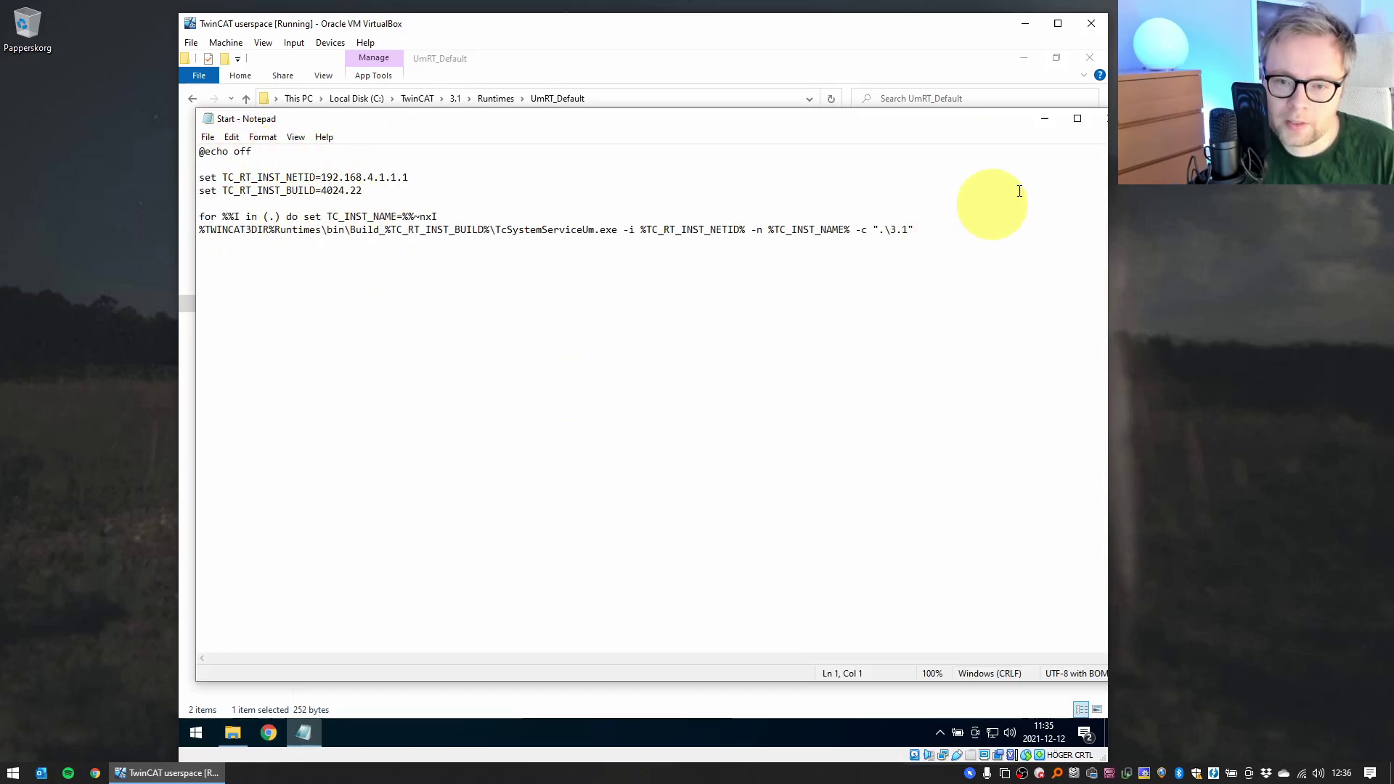
drag(1007, 127, 985, 122)
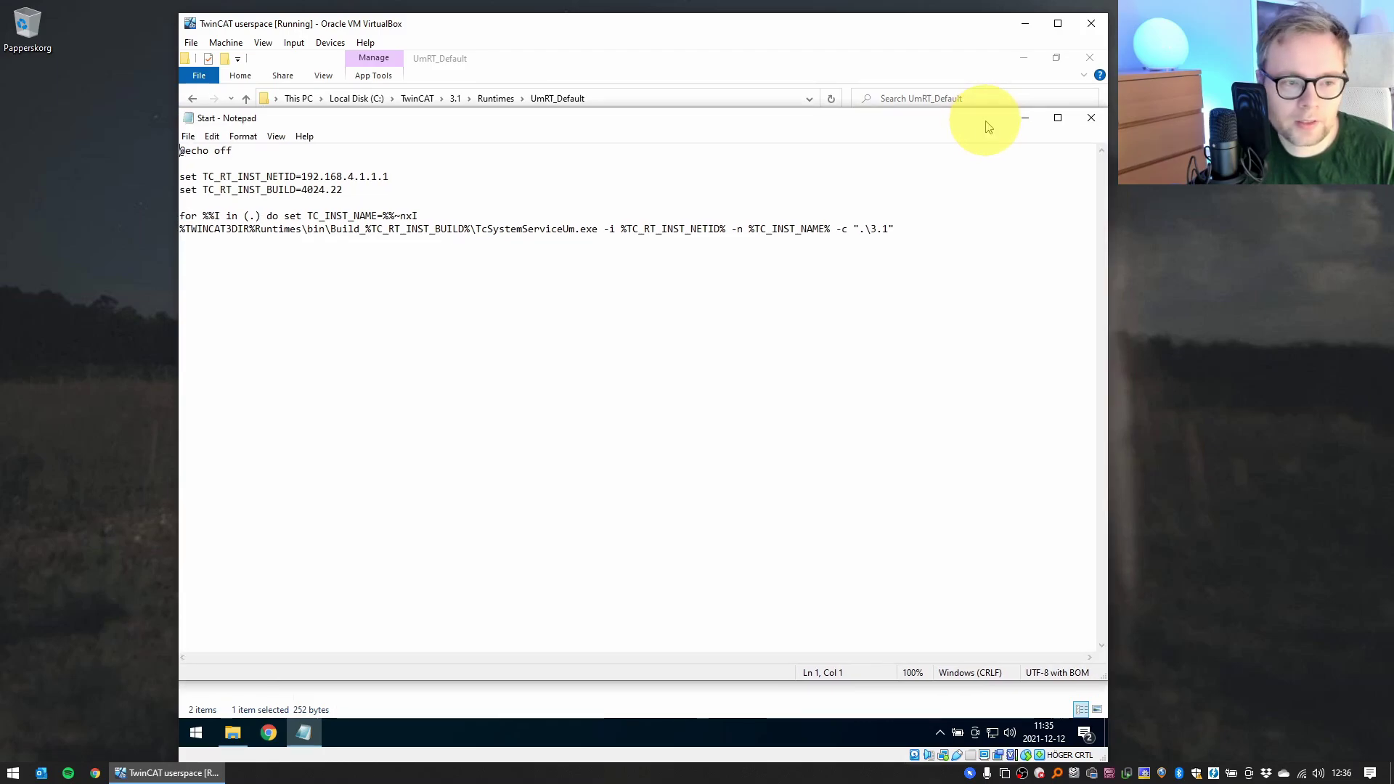
click(1089, 118)
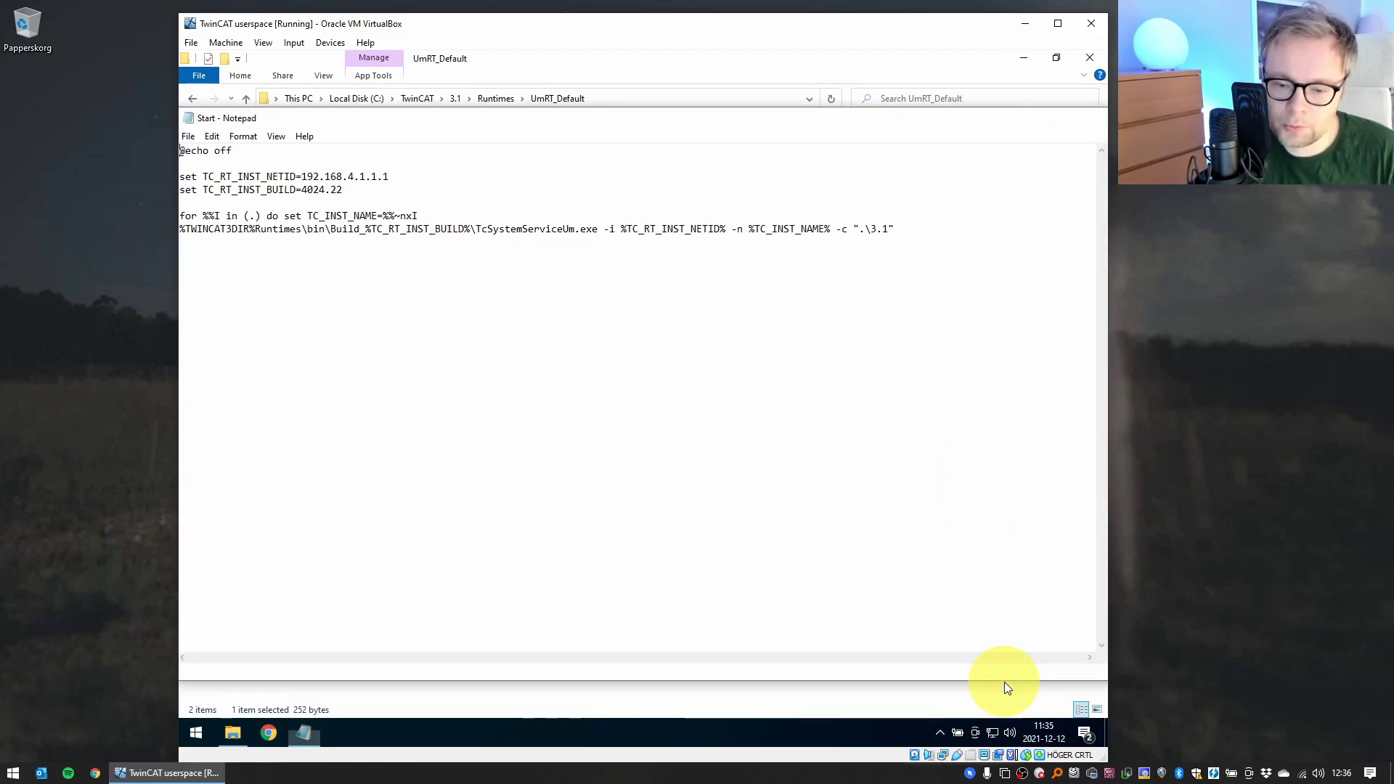
- Launch TwinCAT XAE (TcXaeShell) from the tray's TwinCAT menu and minimize File Explorer
click(936, 731)
right_click(954, 705)
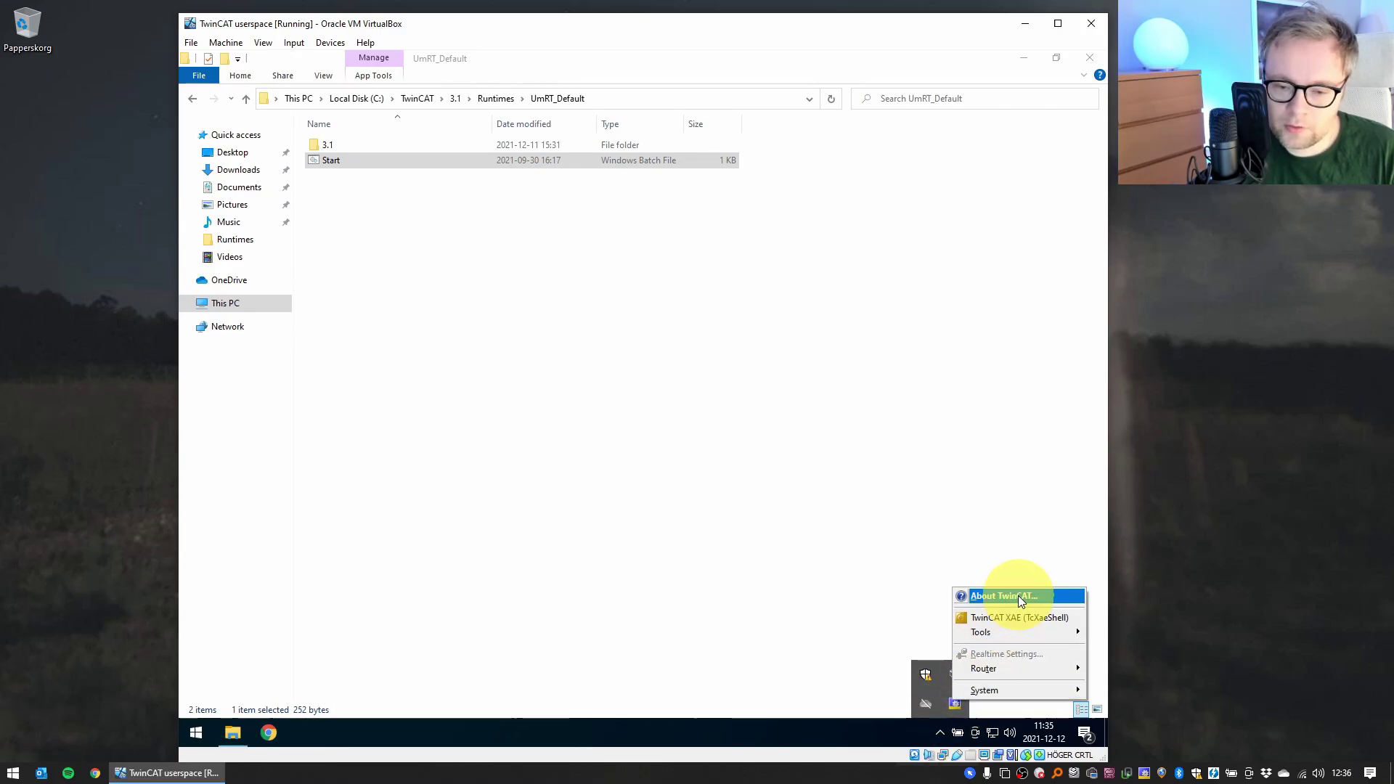
click(1009, 618)
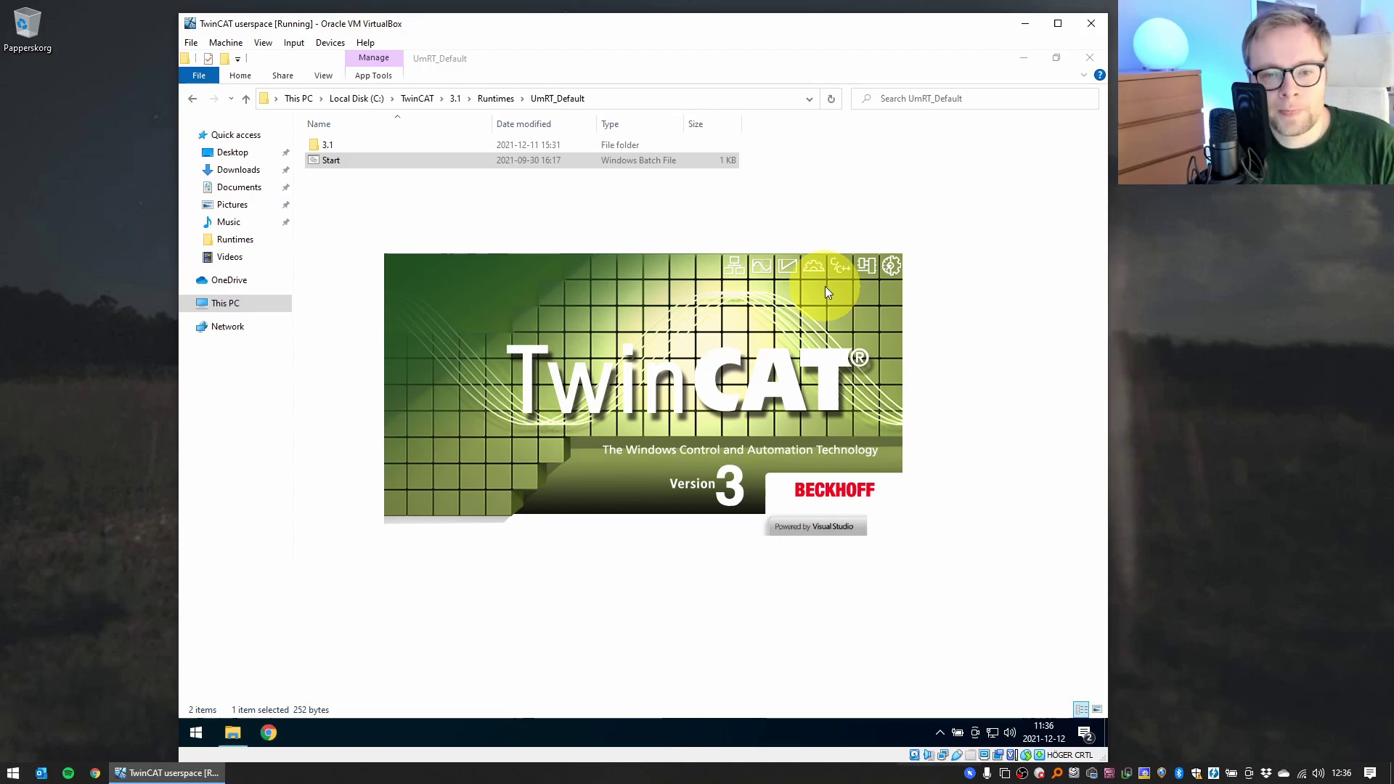
click(1025, 55)
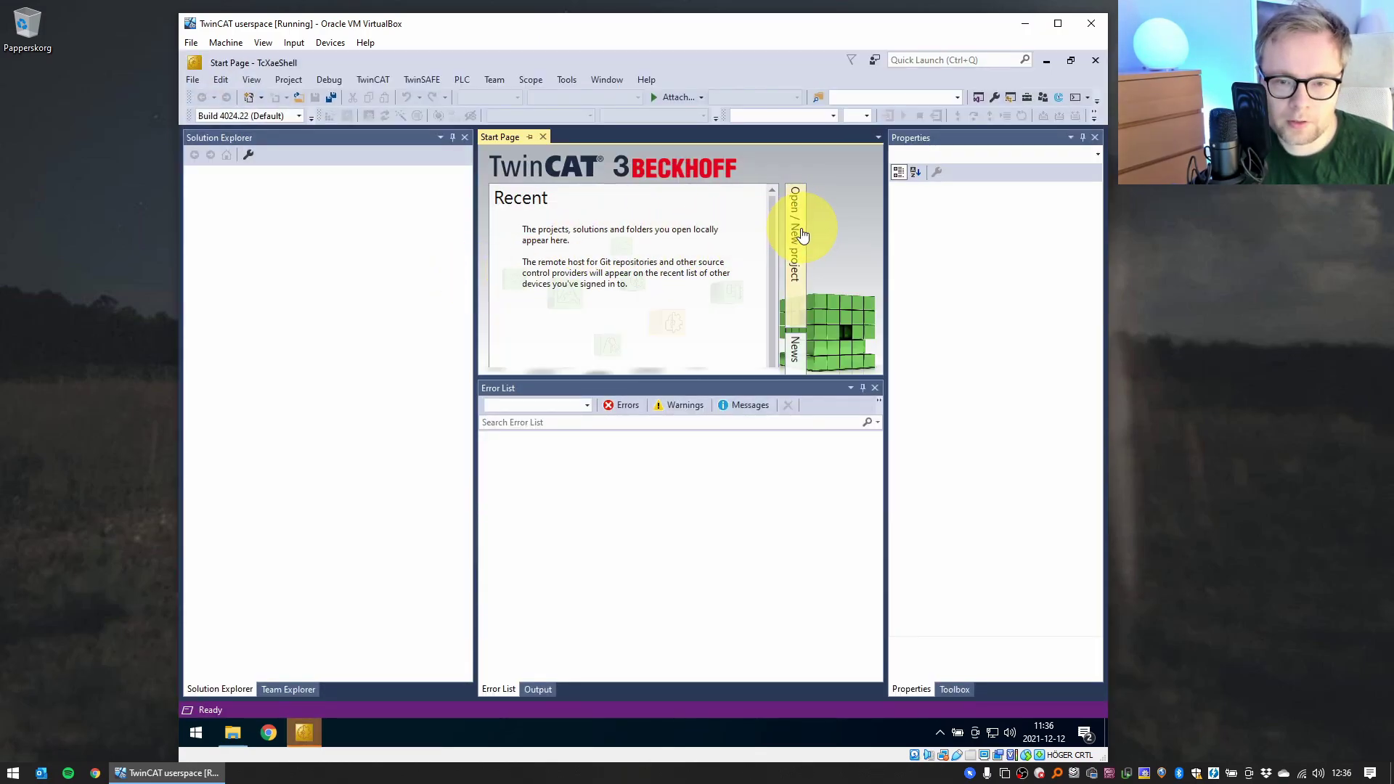
- Create a new TwinCAT project named 'Test TwinCAT Userspace'
click(794, 218)
click(559, 268)
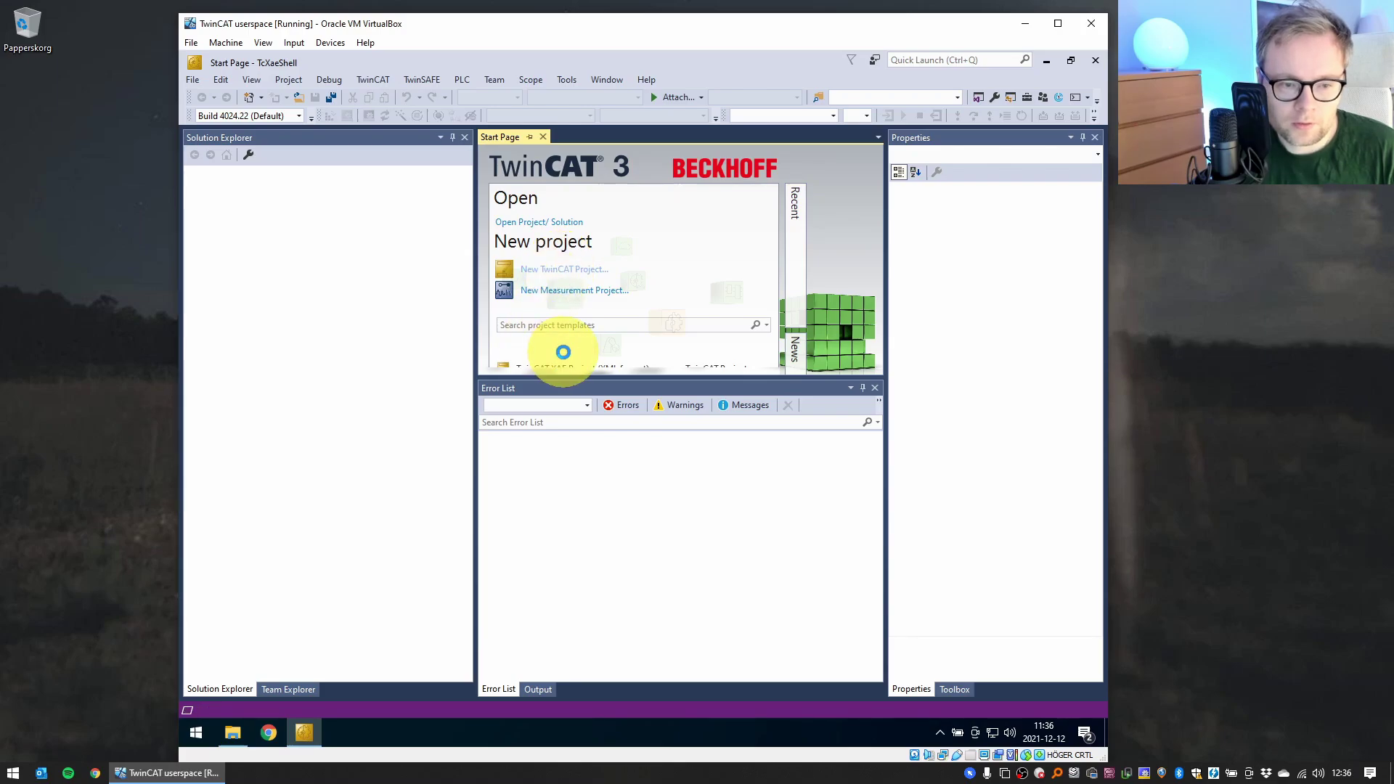
click(515, 529)
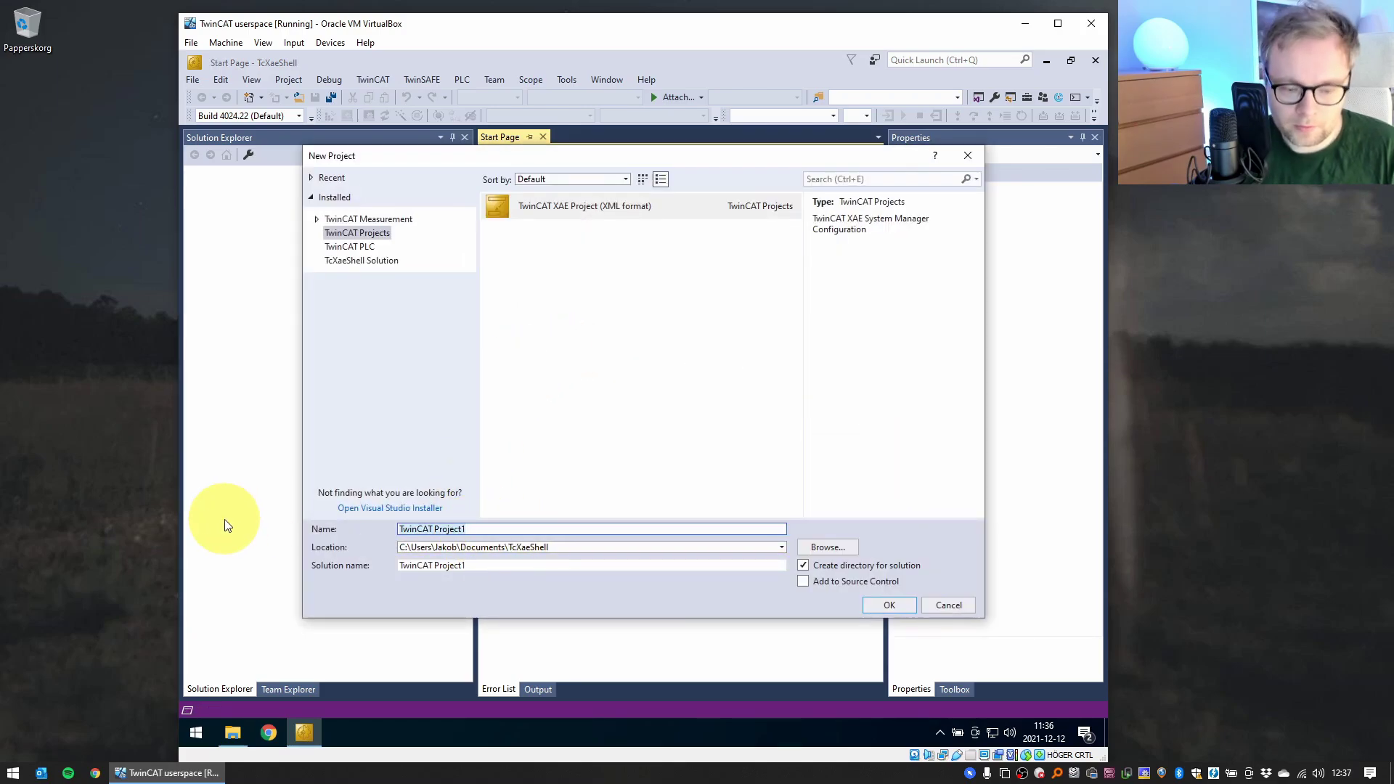
key(ctrl+a)
text(Tes)
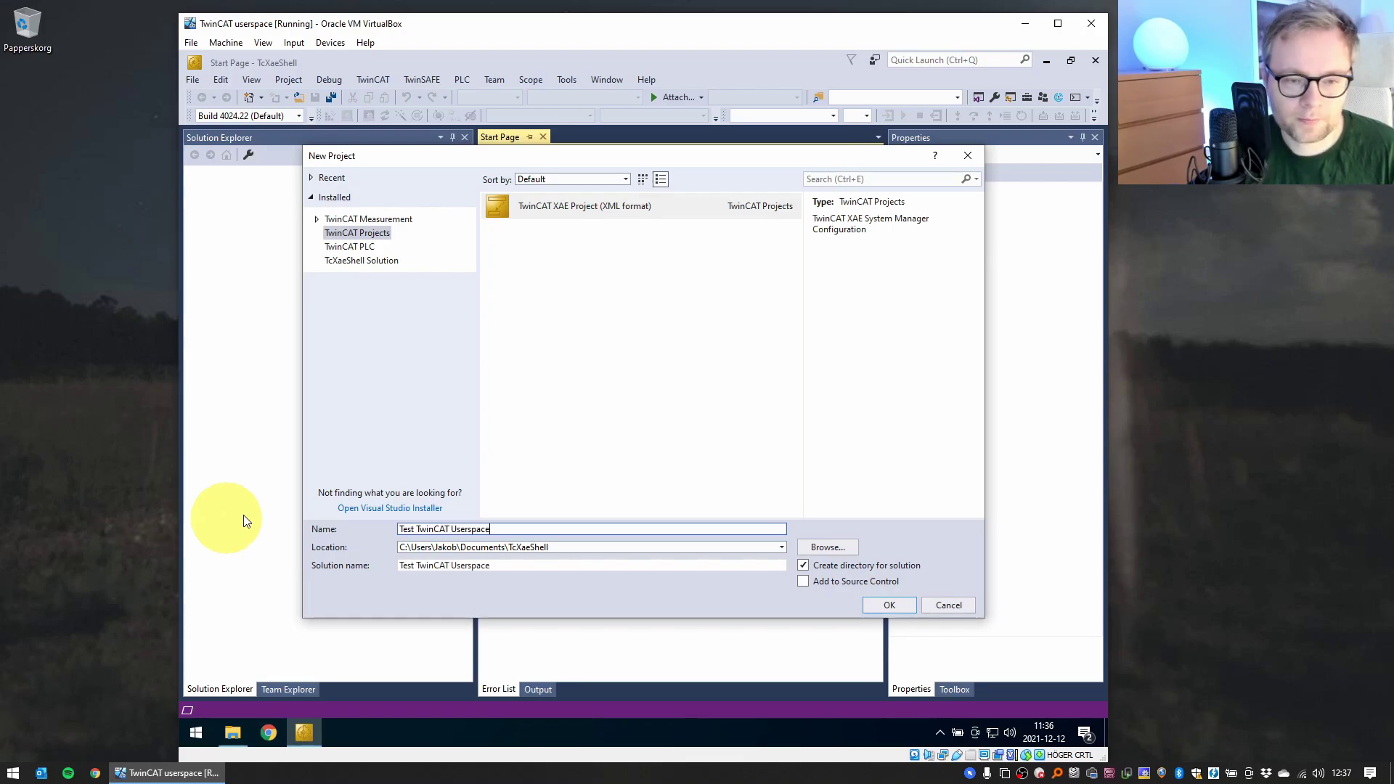
click(888, 604)
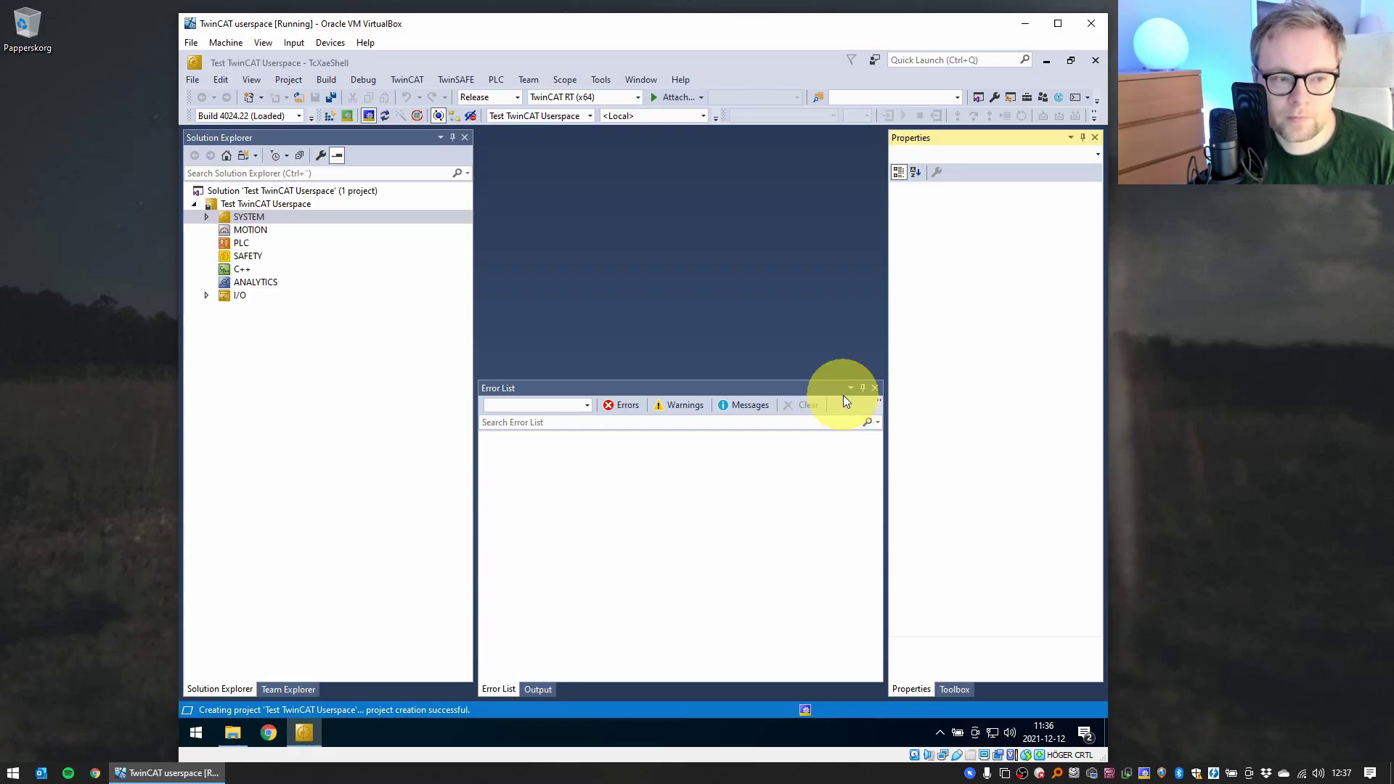
- Add a Standard PLC Project, Untitled1, under PLC and expand it
right_click(241, 249)
click(256, 250)
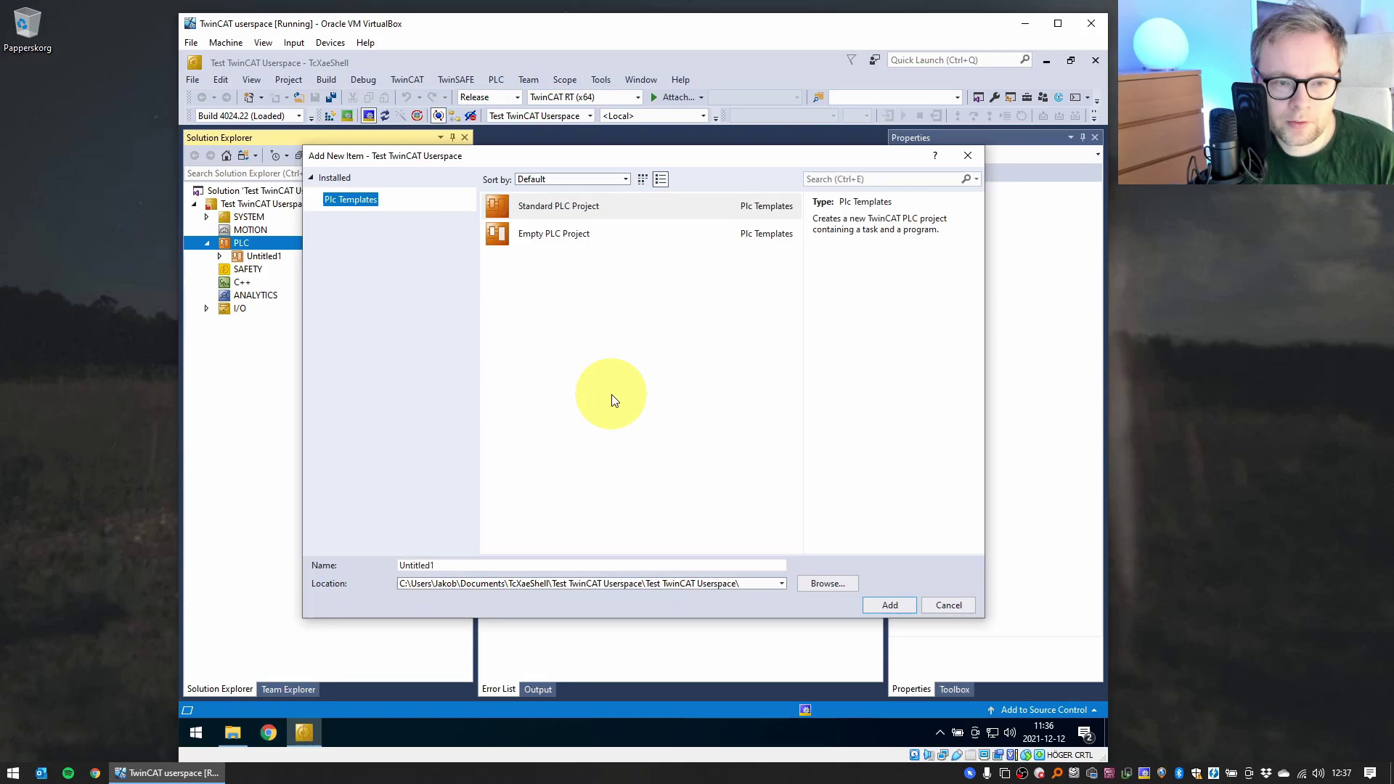
click(890, 604)
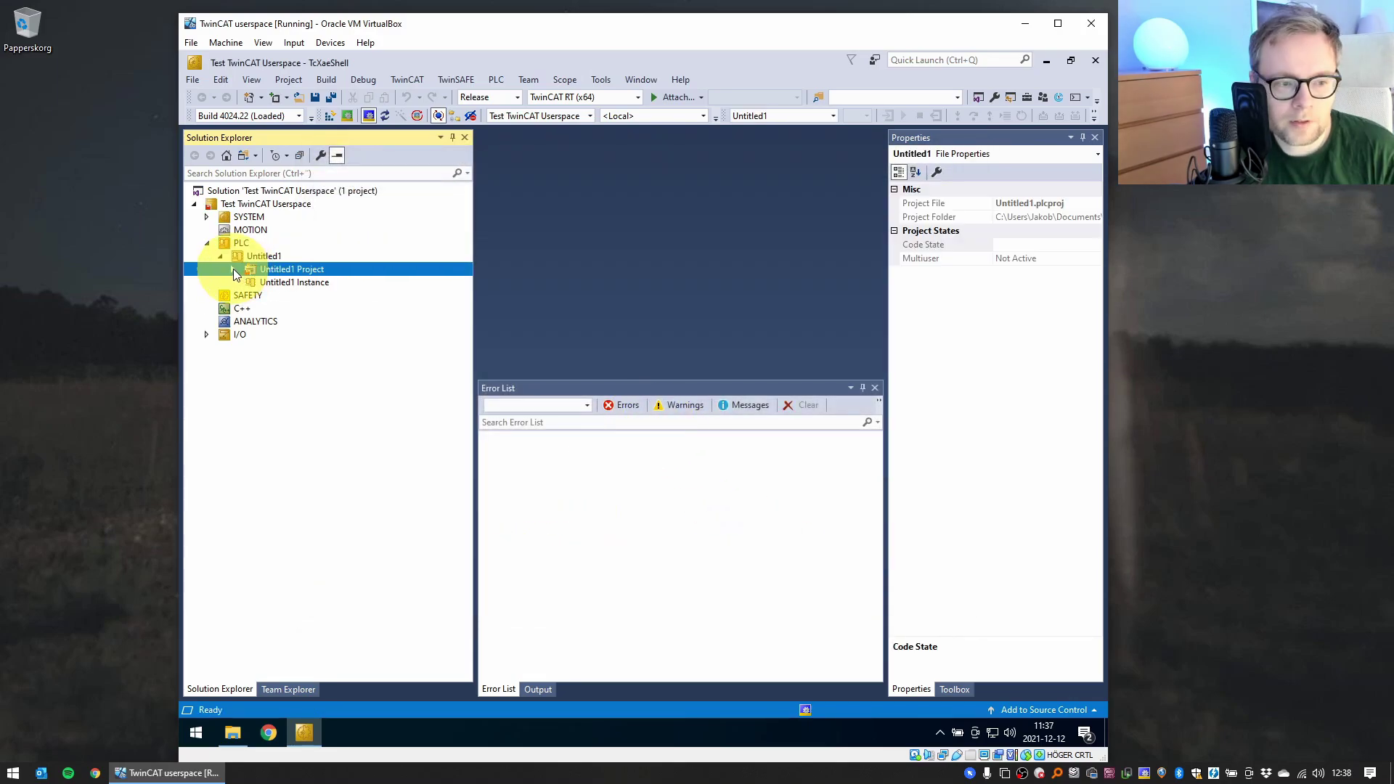
click(233, 268)
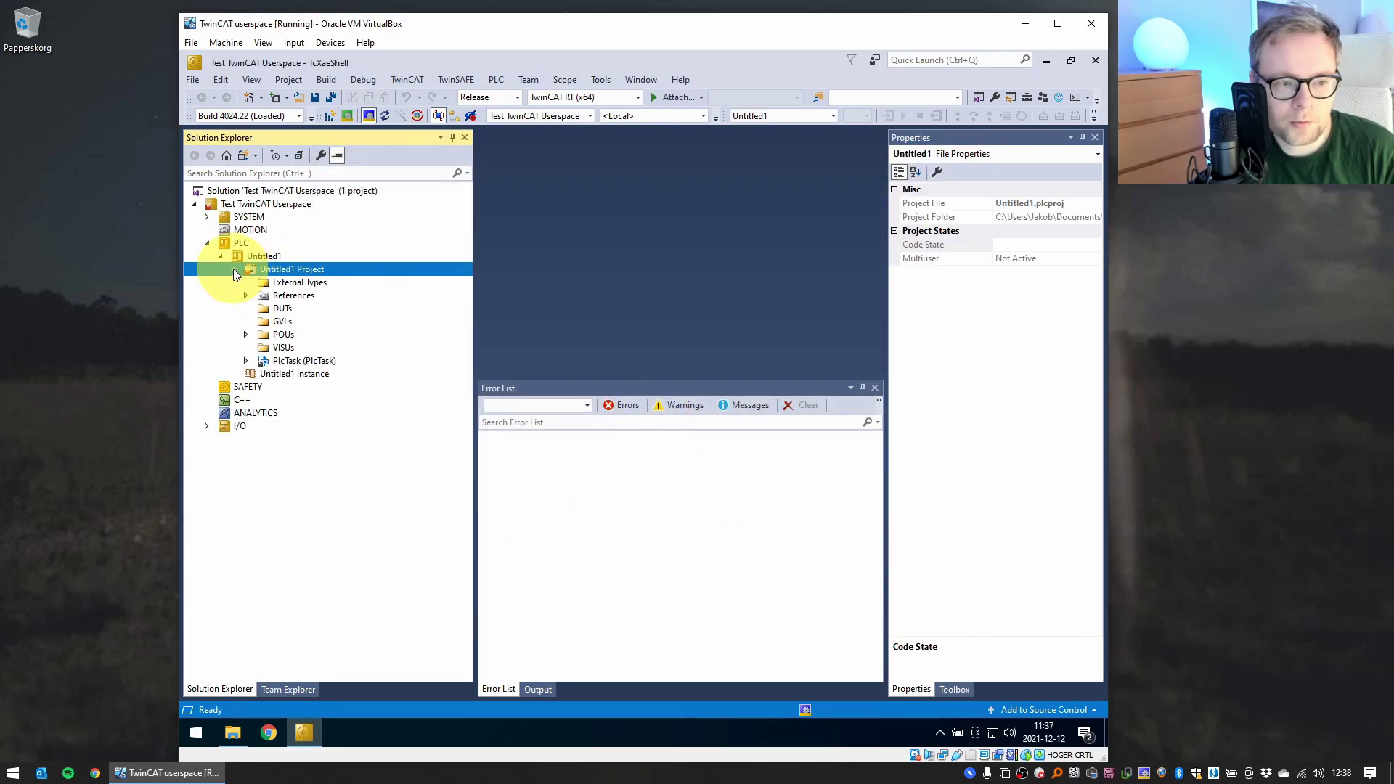
click(195, 737)
text(taskmgr)
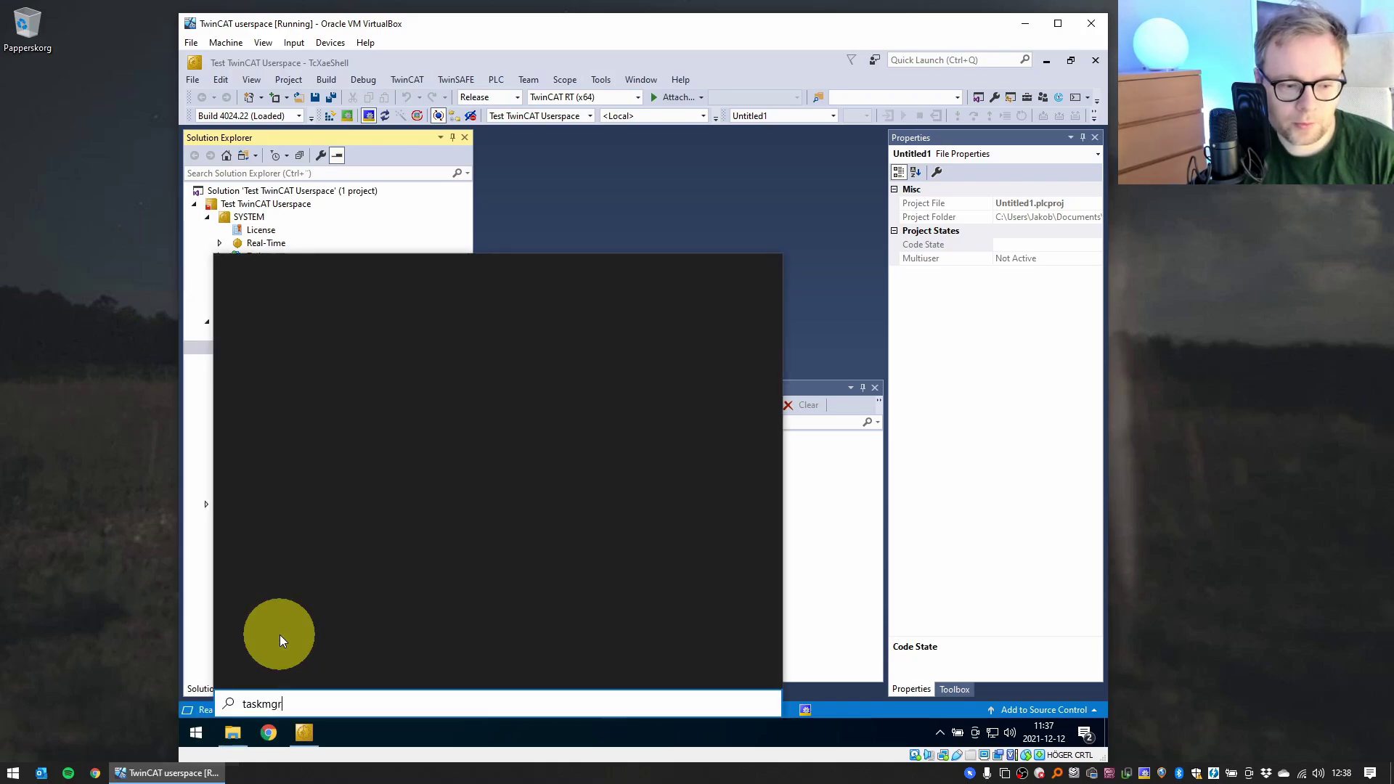
key(Return)
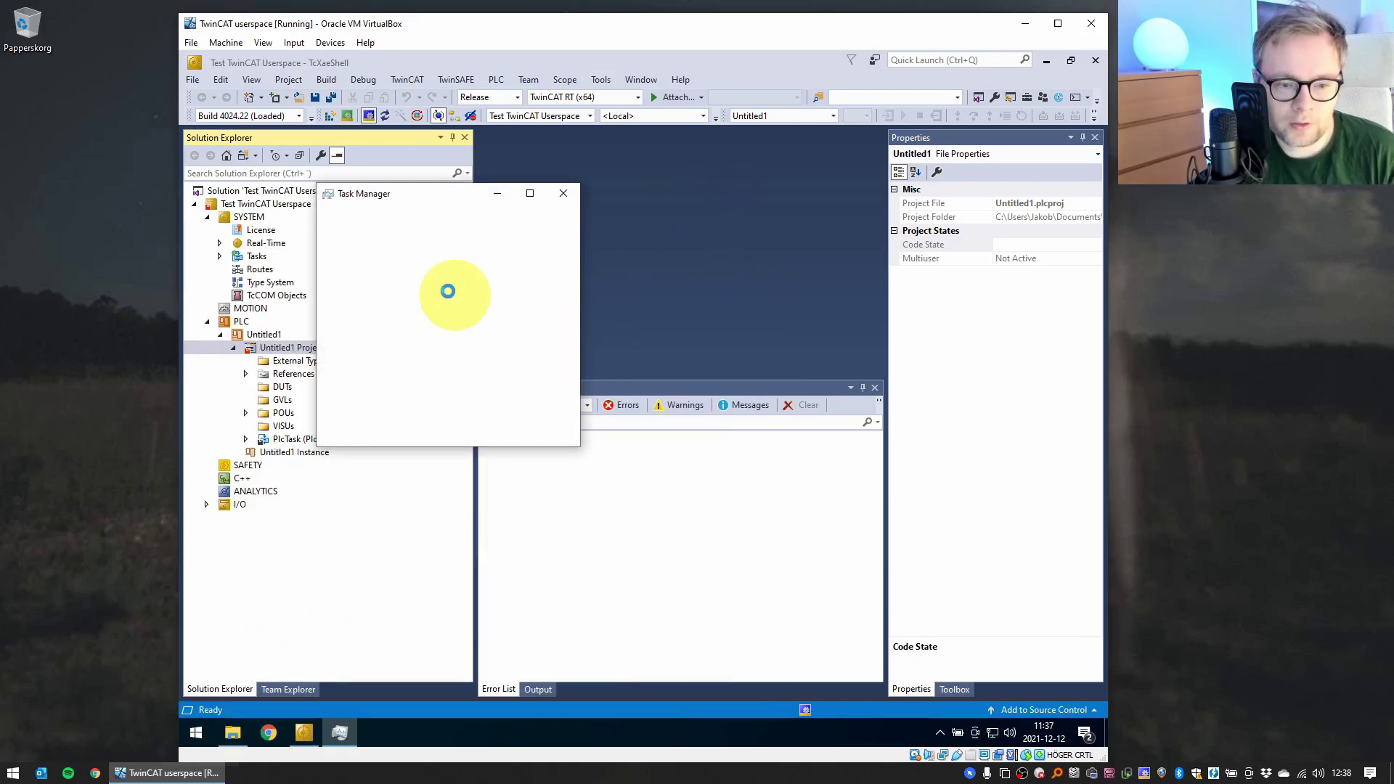
click(334, 426)
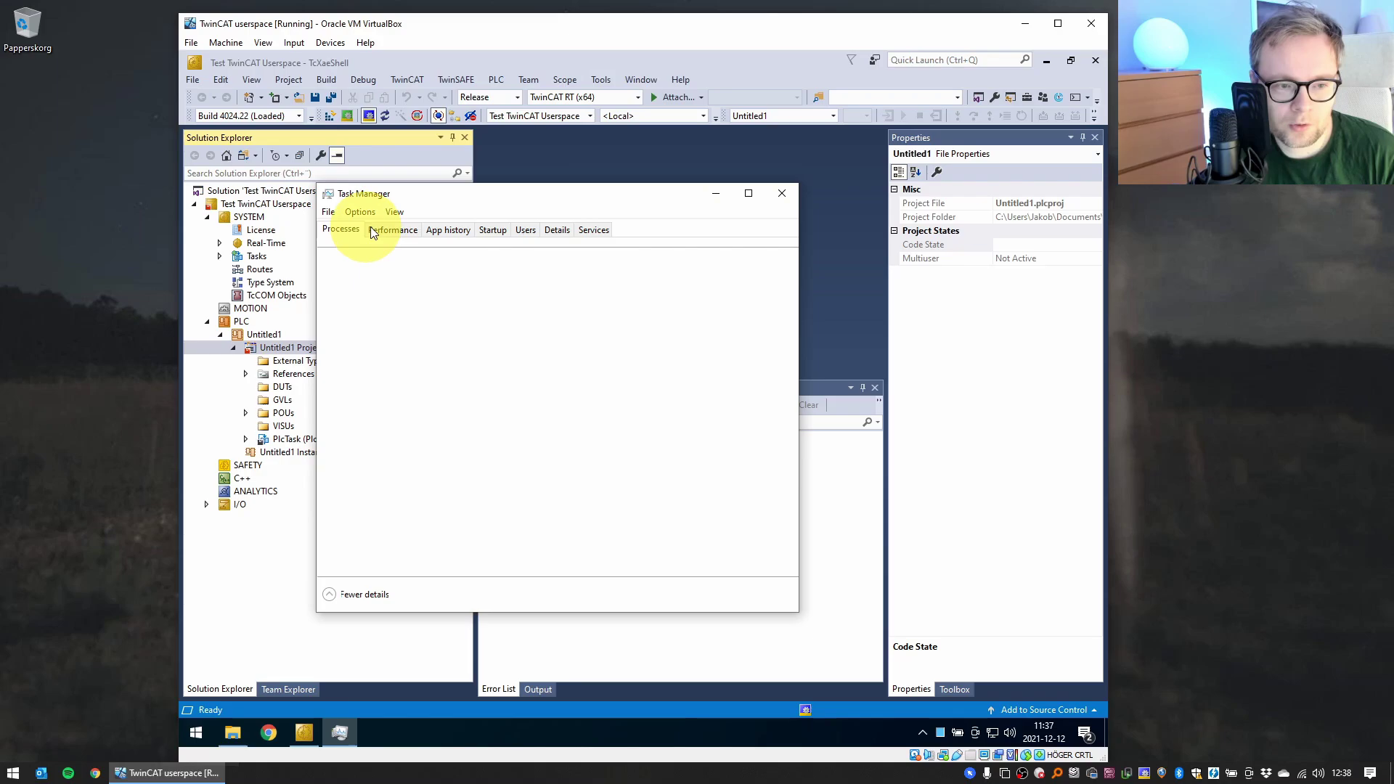
click(384, 228)
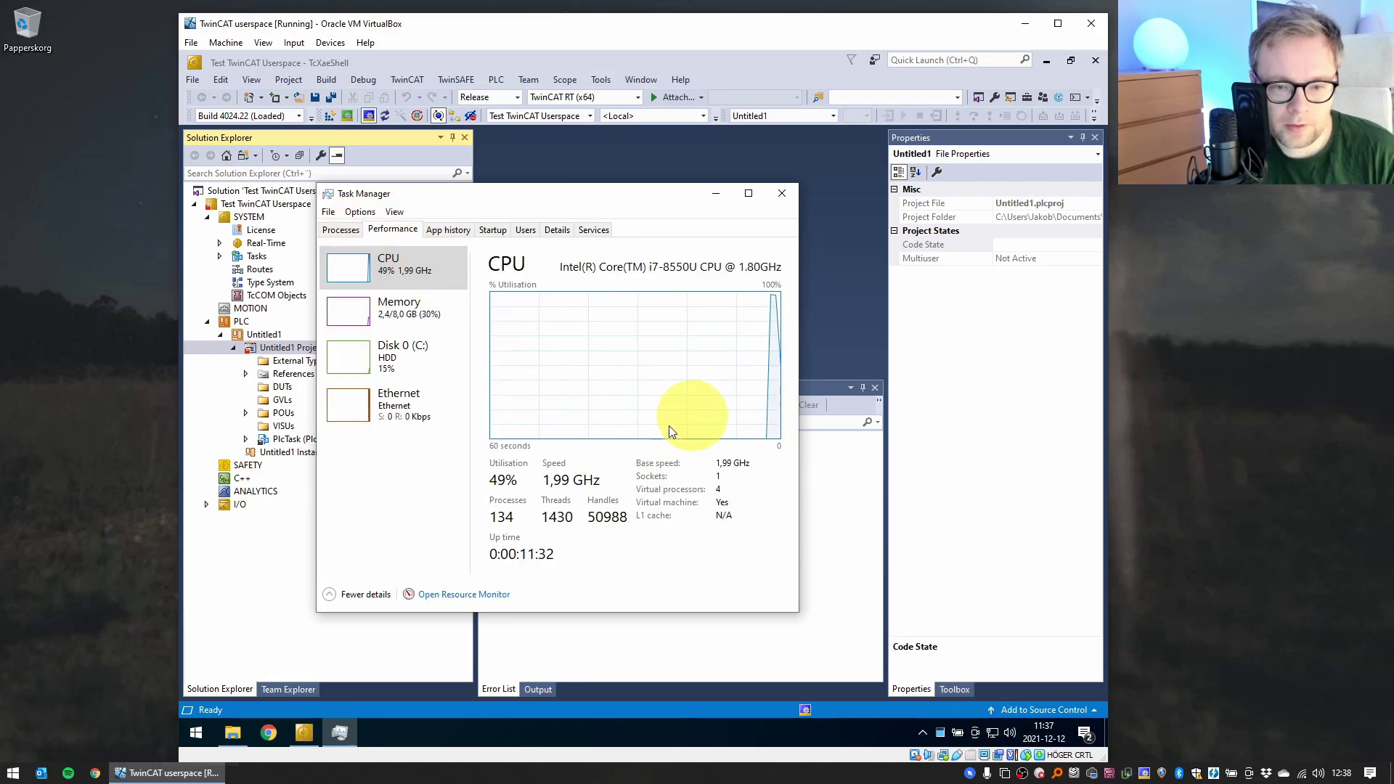
right_click(609, 372)
click(823, 400)
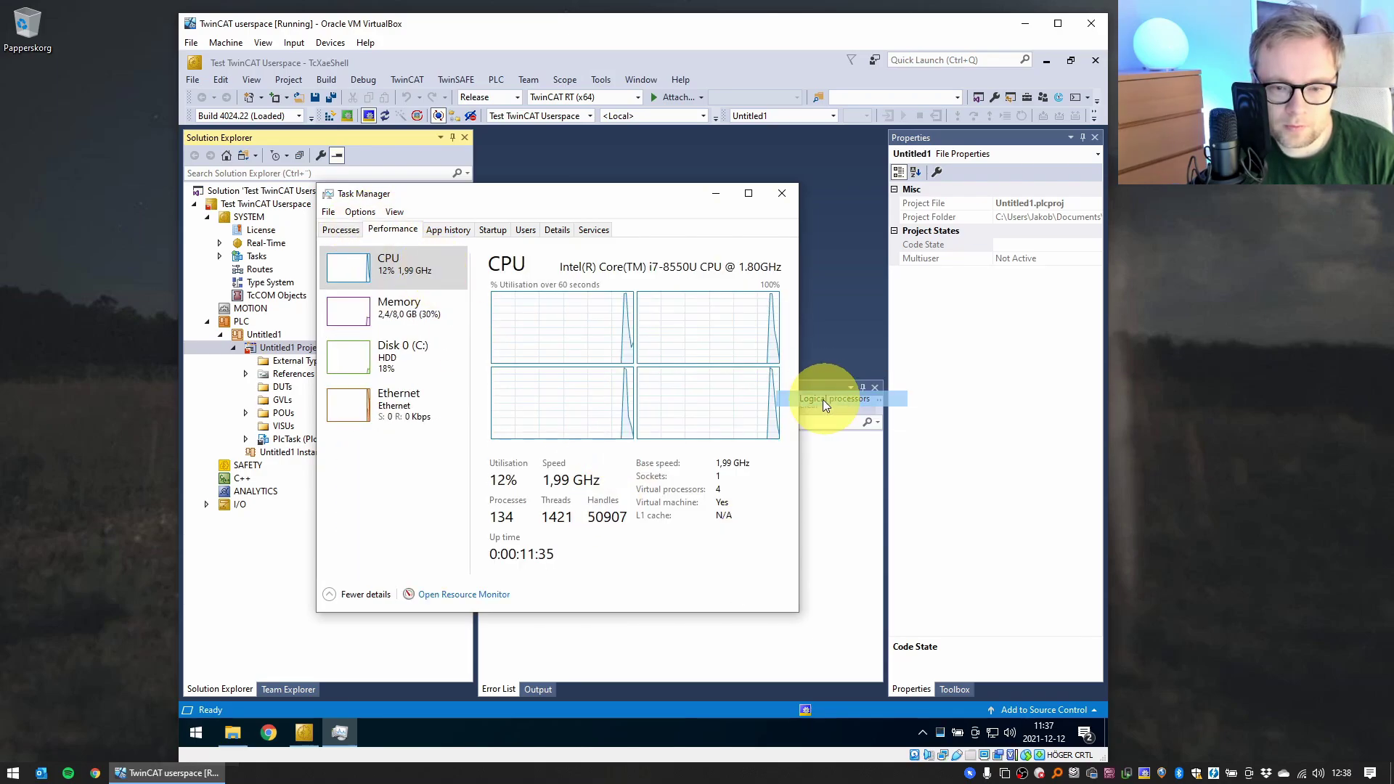
click(782, 193)
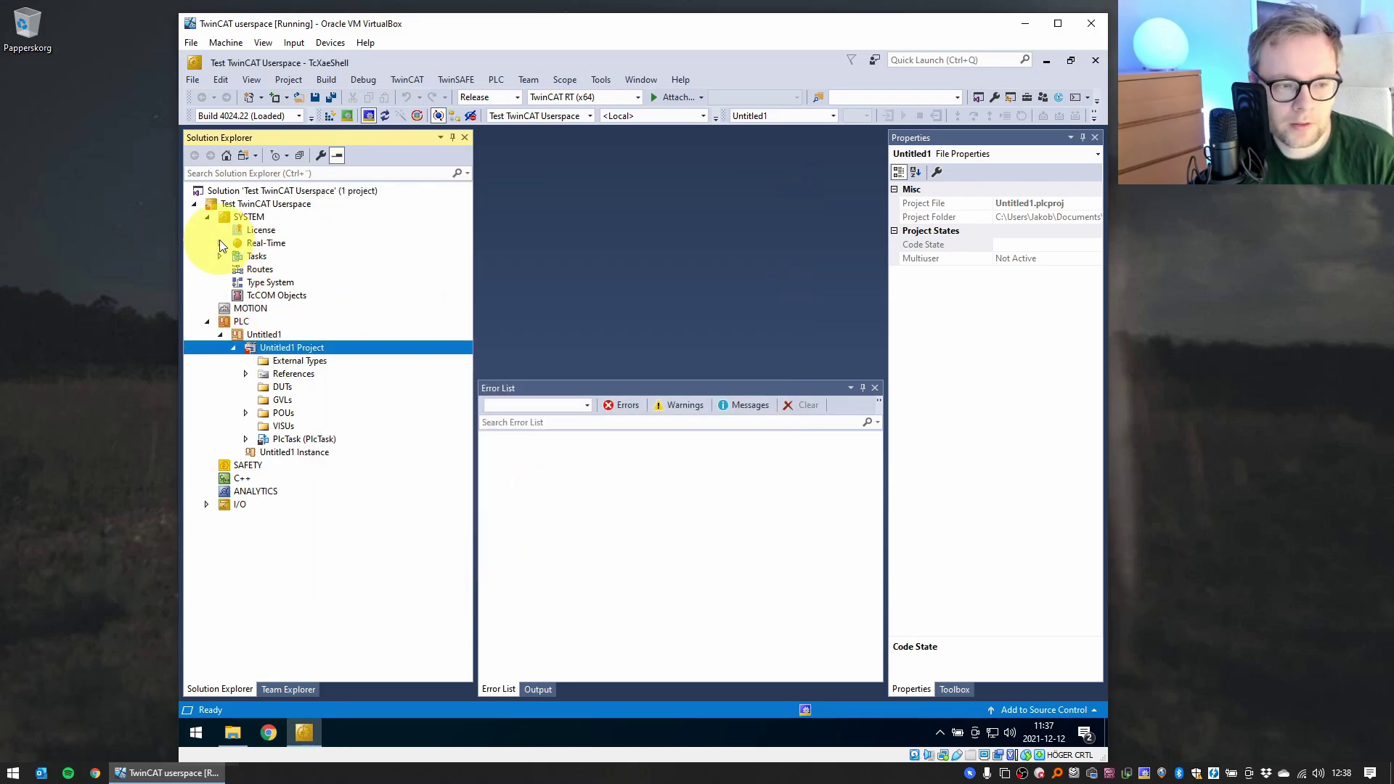
- Open SYSTEM > Real-Time and read the four shared cores from the target
double_click(220, 242)
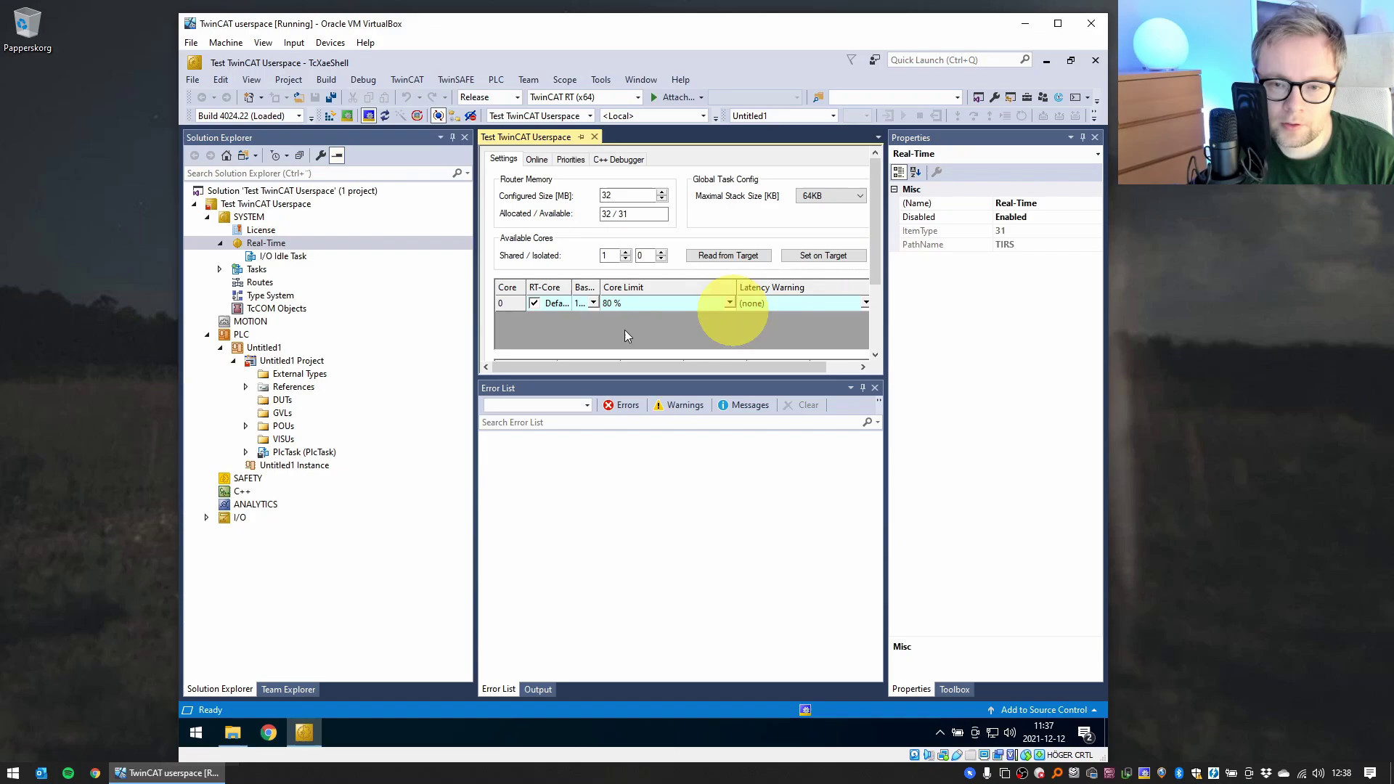
drag(475, 320, 350, 334)
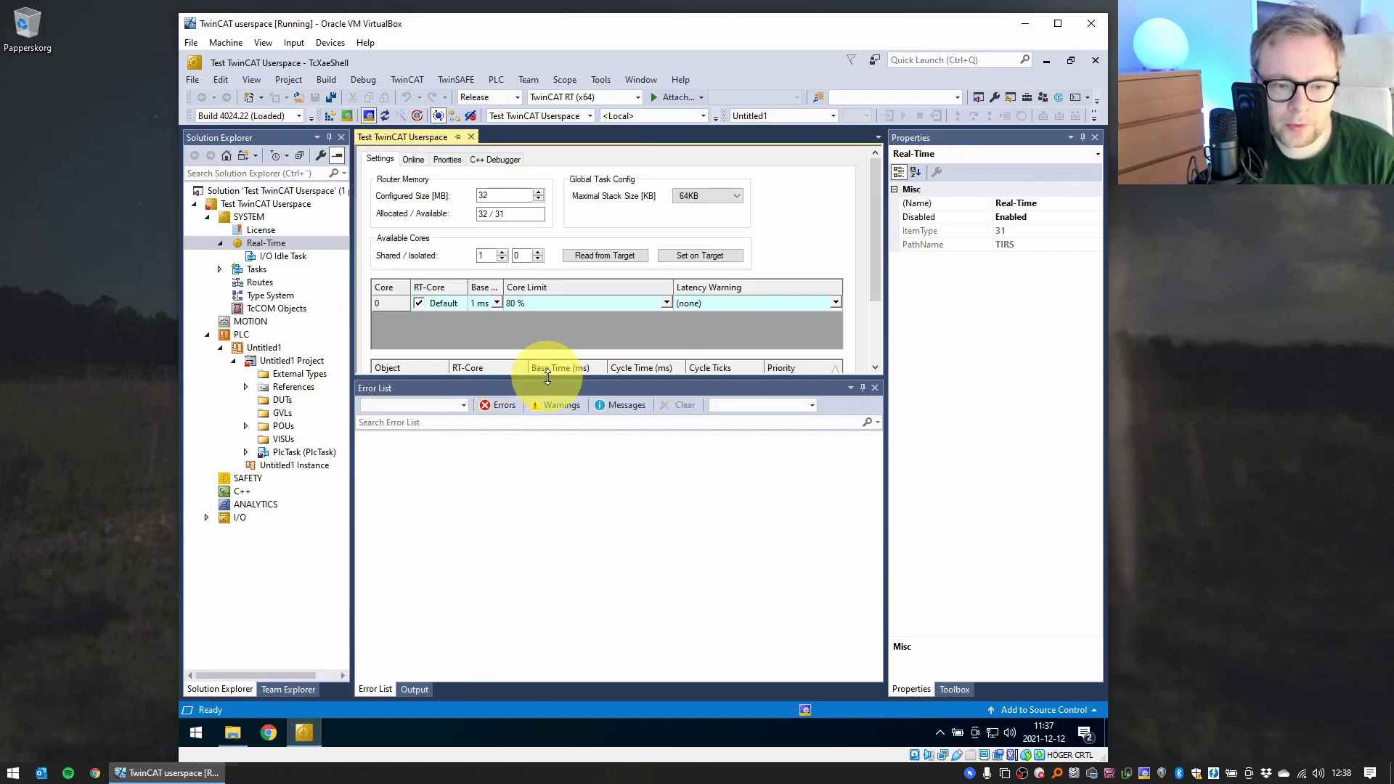
drag(548, 377, 546, 482)
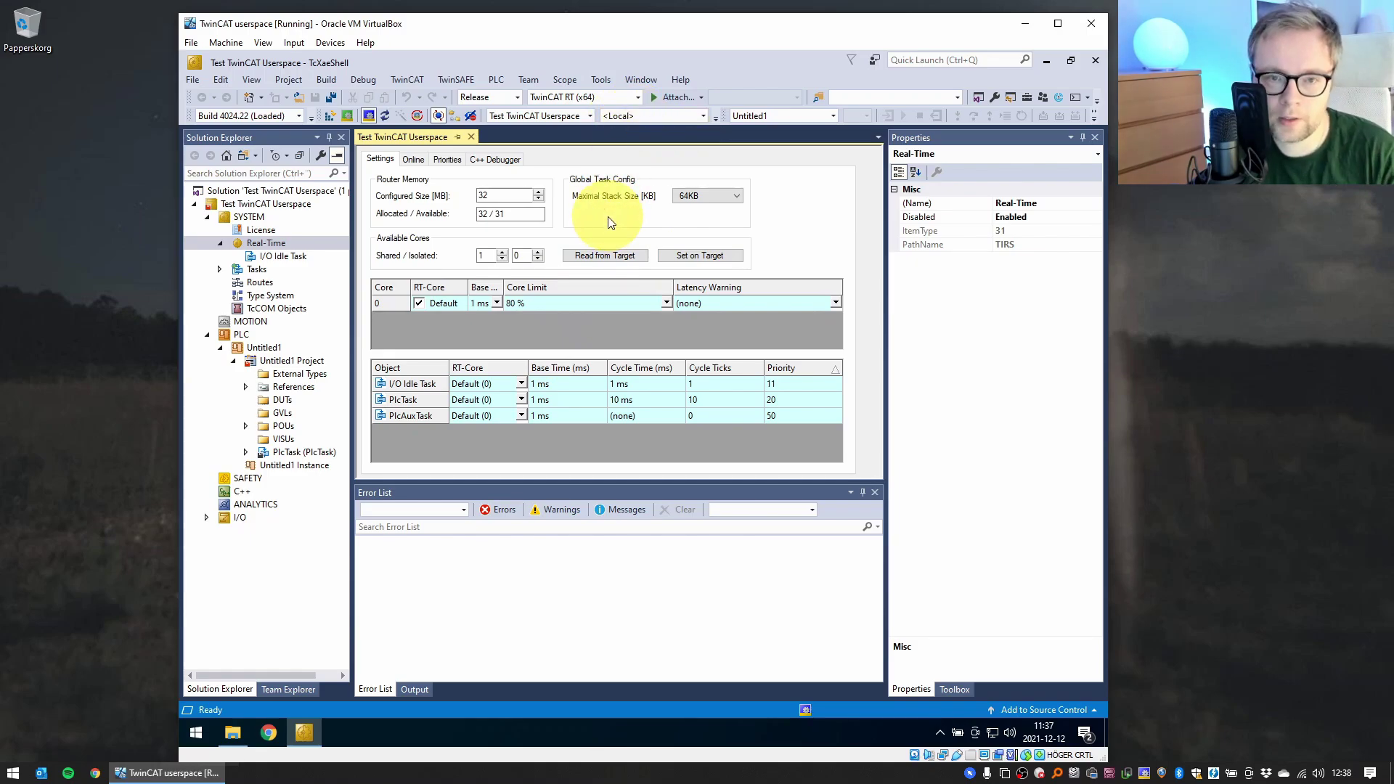
click(591, 255)
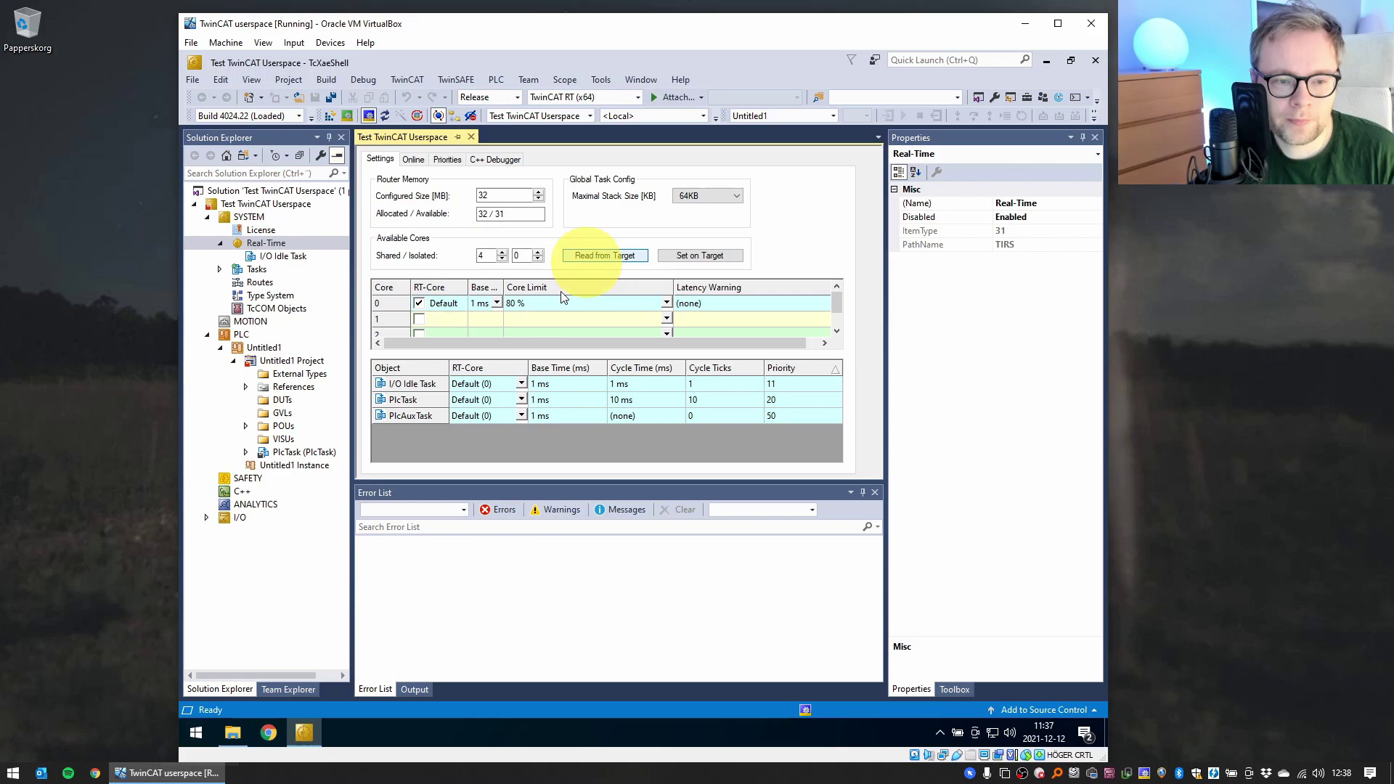
click(488, 404)
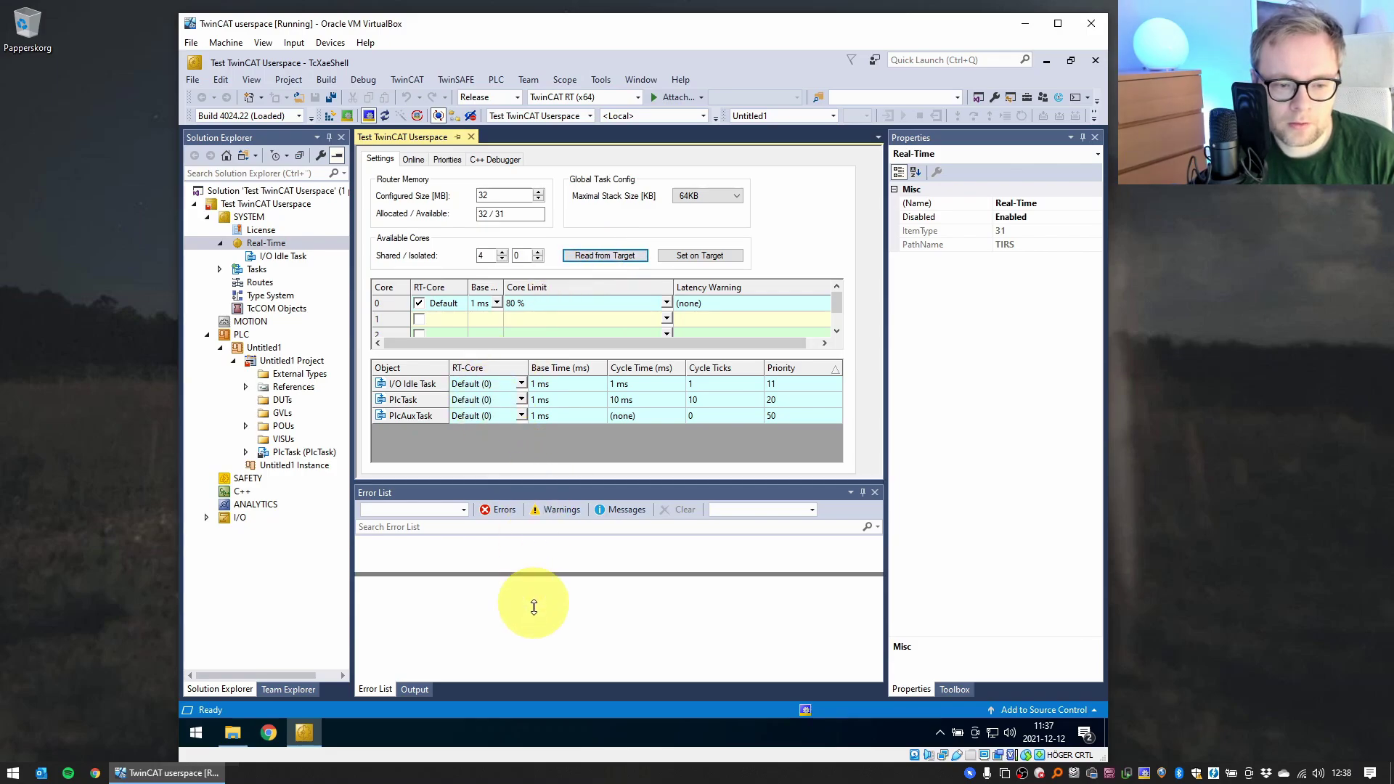
drag(535, 482, 535, 608)
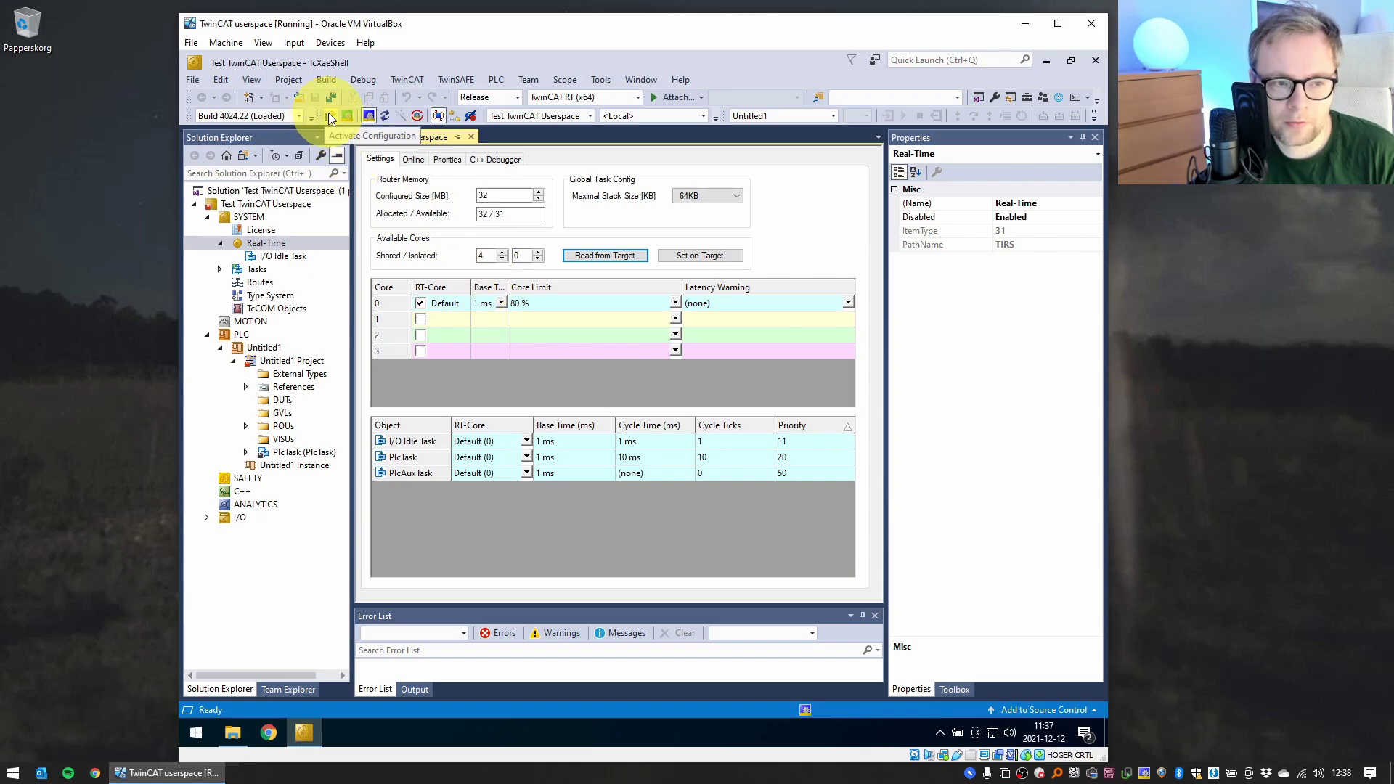
- Expand PLC > POUs and open the MAIN (PRG) program
click(247, 425)
click(286, 438)
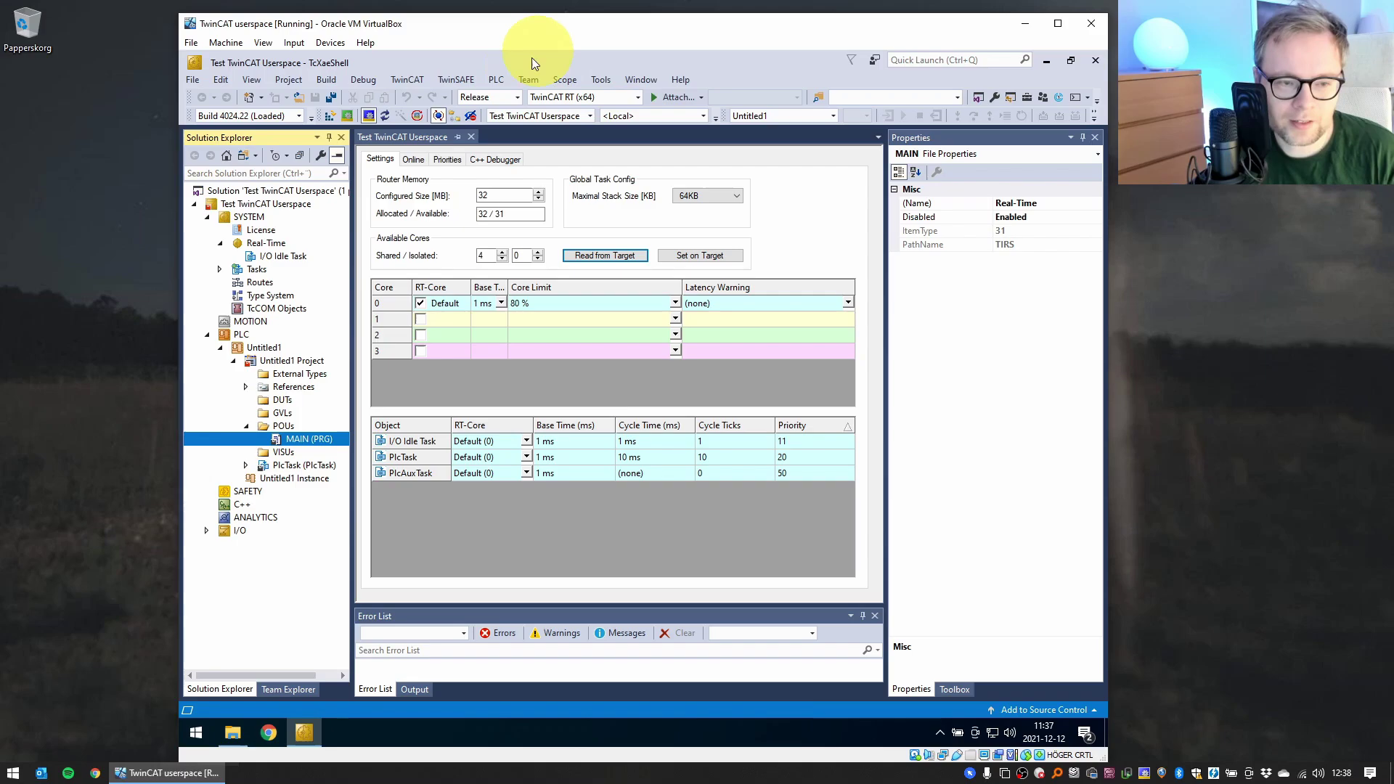
click(485, 195)
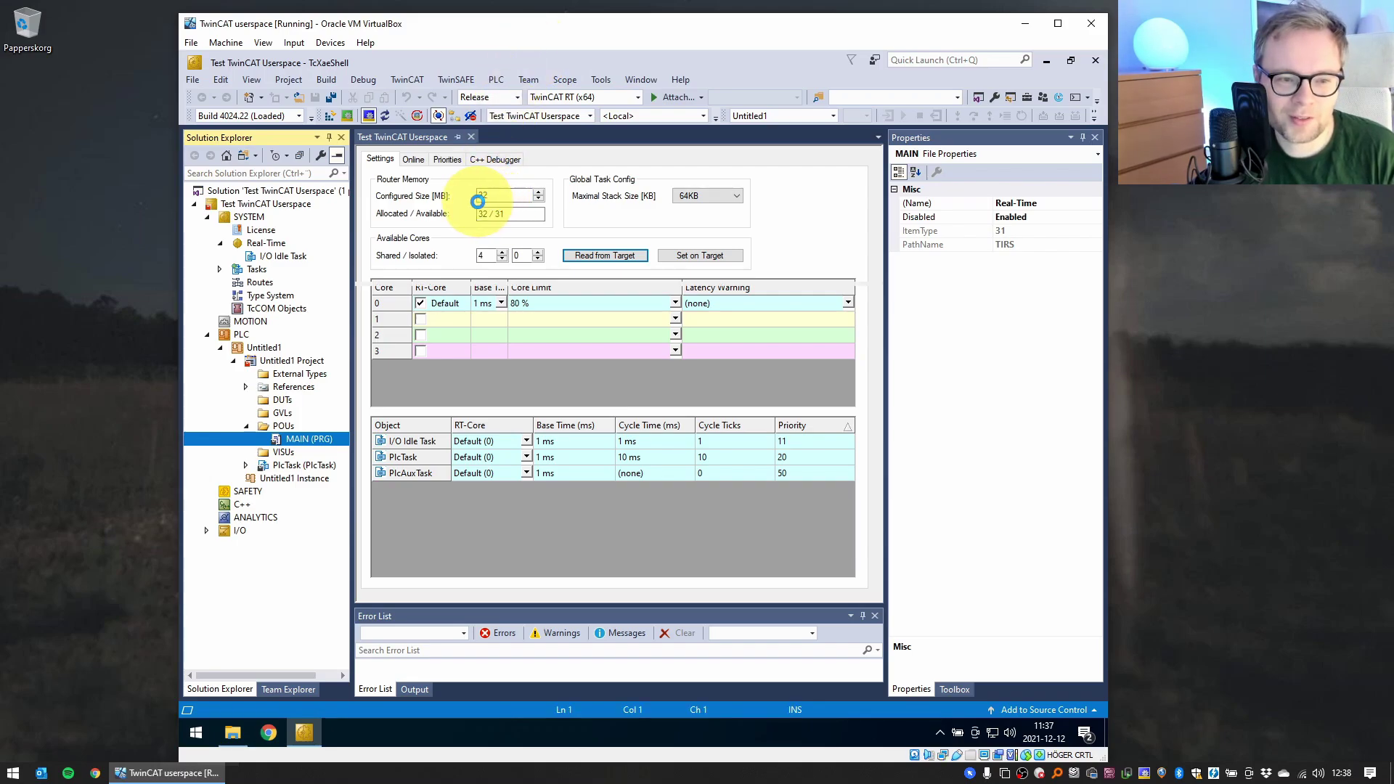
- In MAIN declare nCounter : LINT, add nCounter := nCounter + 1; and save
click(480, 161)
key(Return)
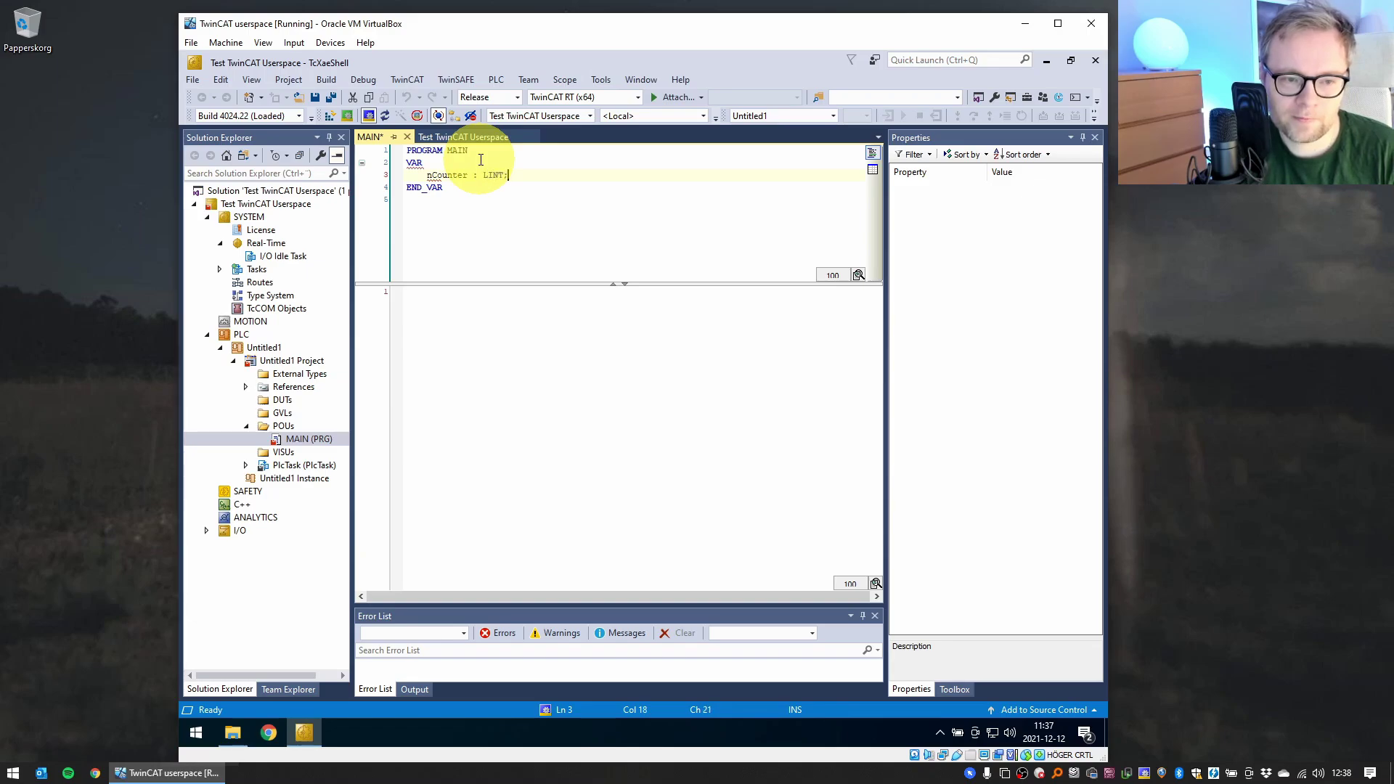
double_click(447, 175)
key(ctrl+c)
click(593, 350)
key(ctrl+v)
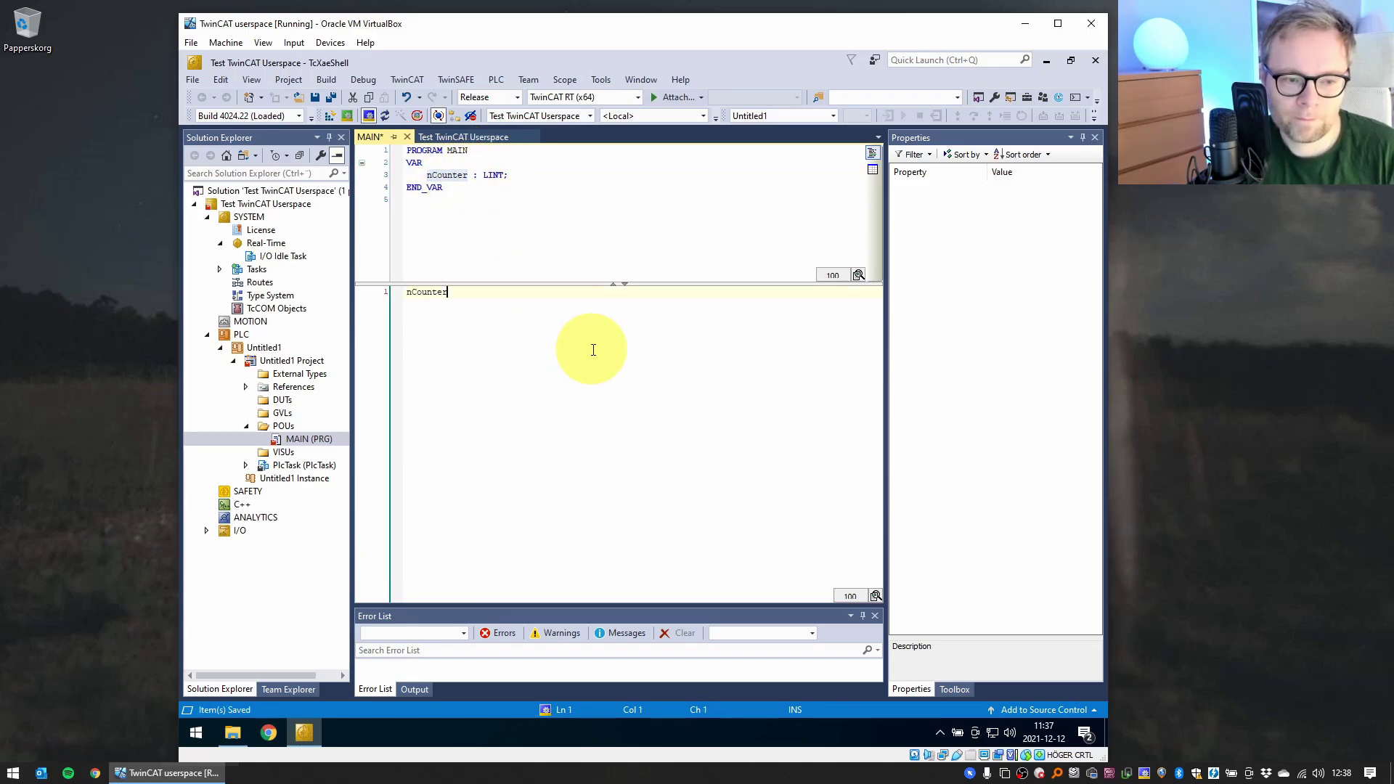
text(1)
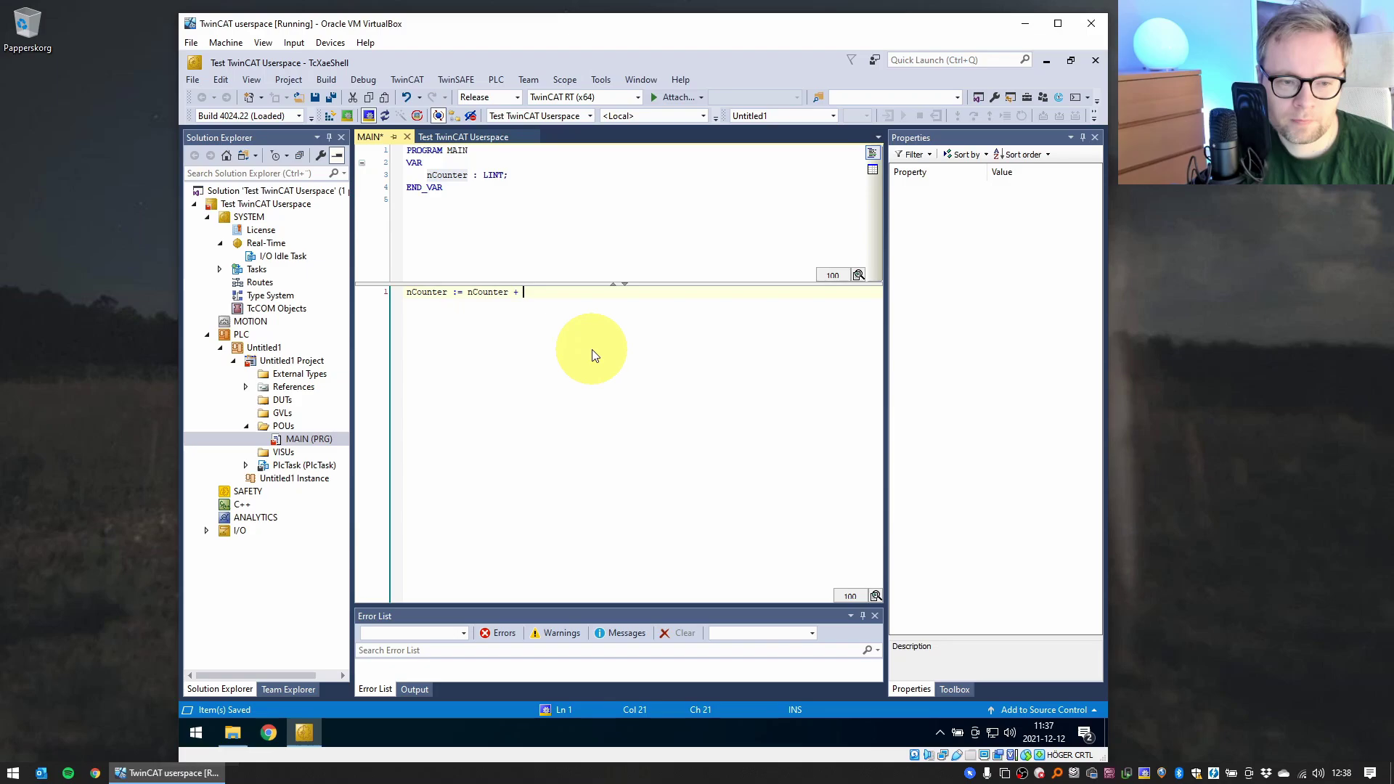
text(;)
key(ctrl+s)
- Activate the configuration from the Real-Time settings, which fails on shared cores
key(ctrl+Tab)
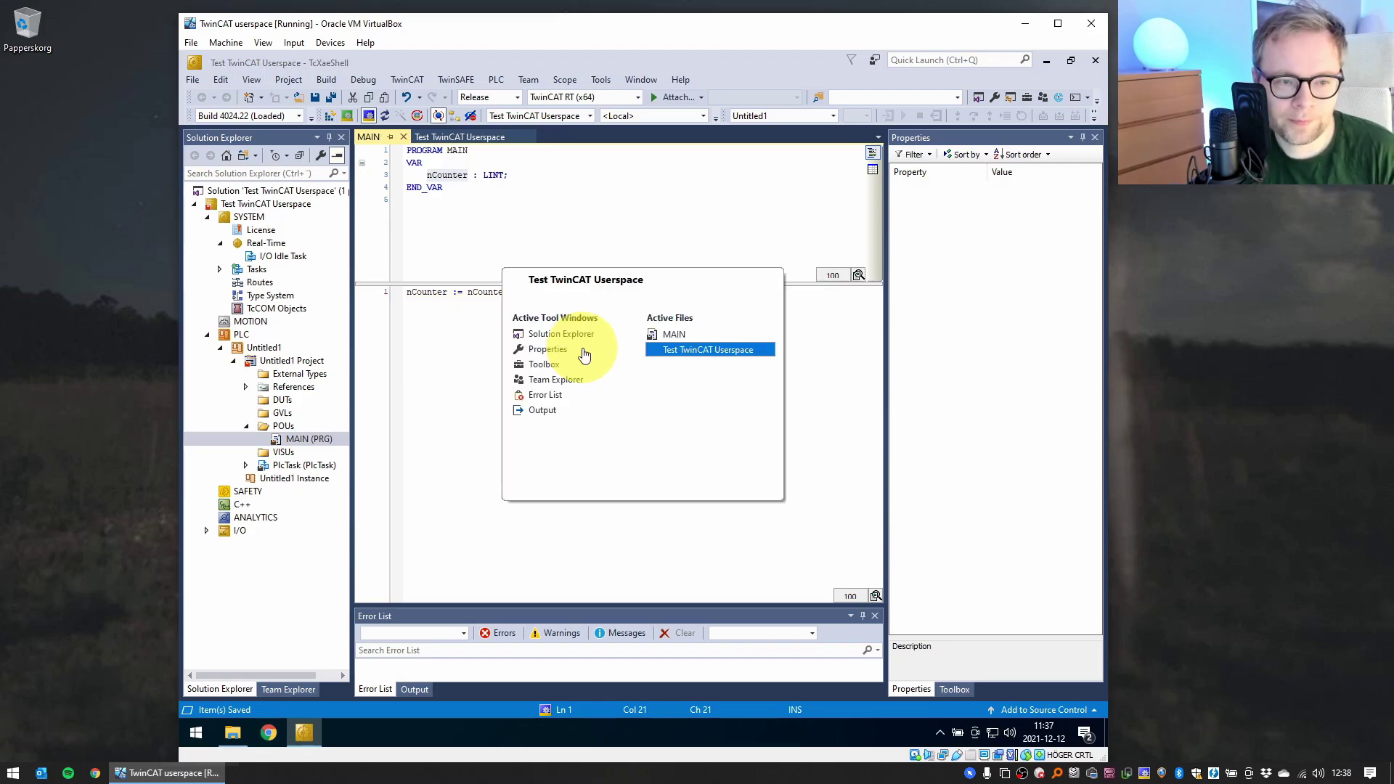
click(481, 138)
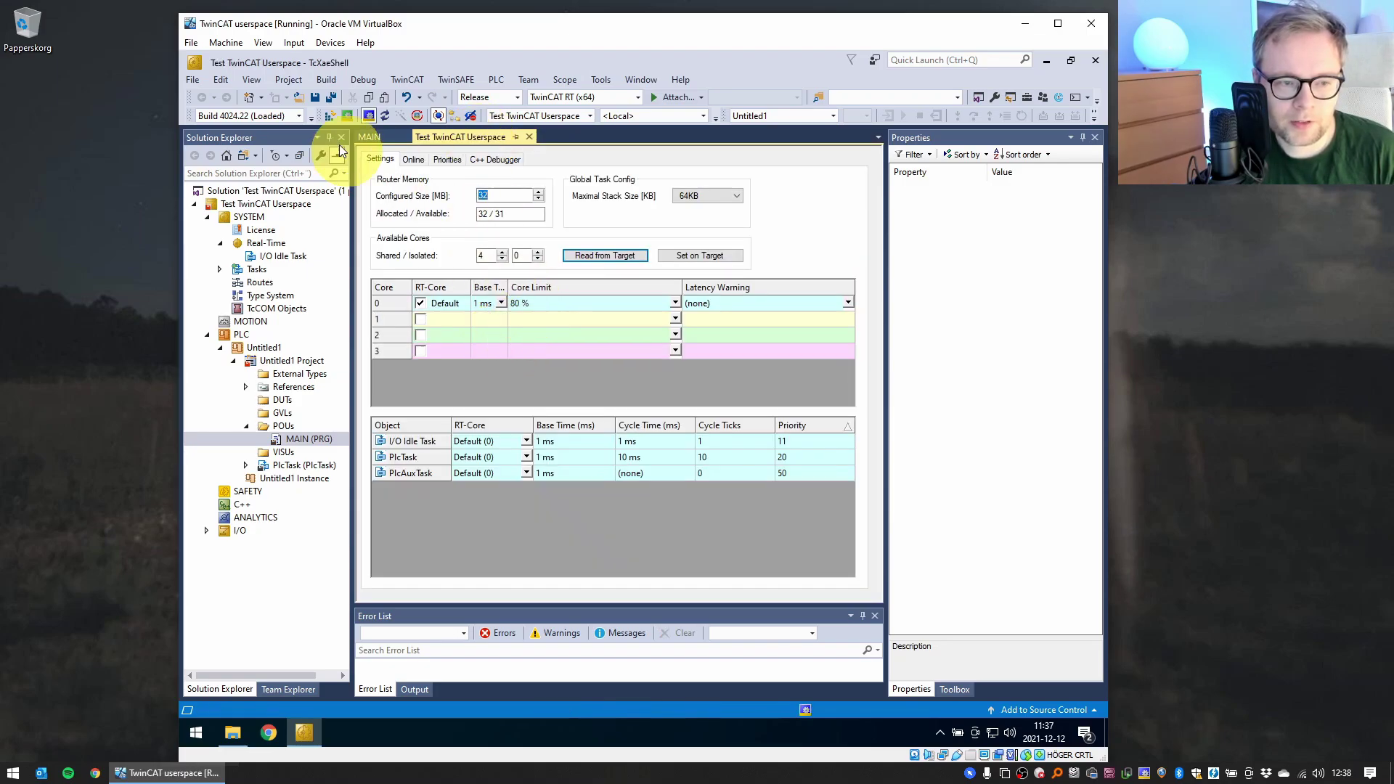
click(331, 116)
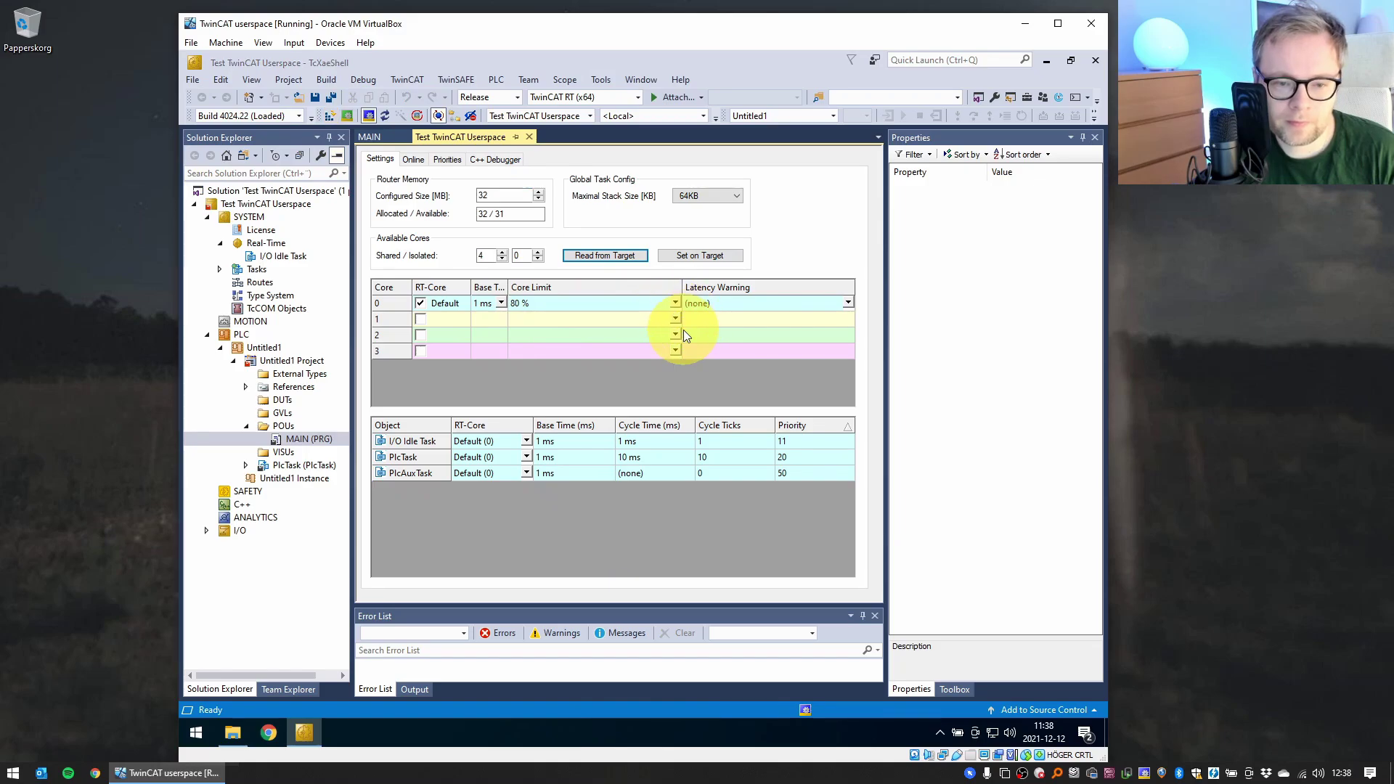
click(662, 429)
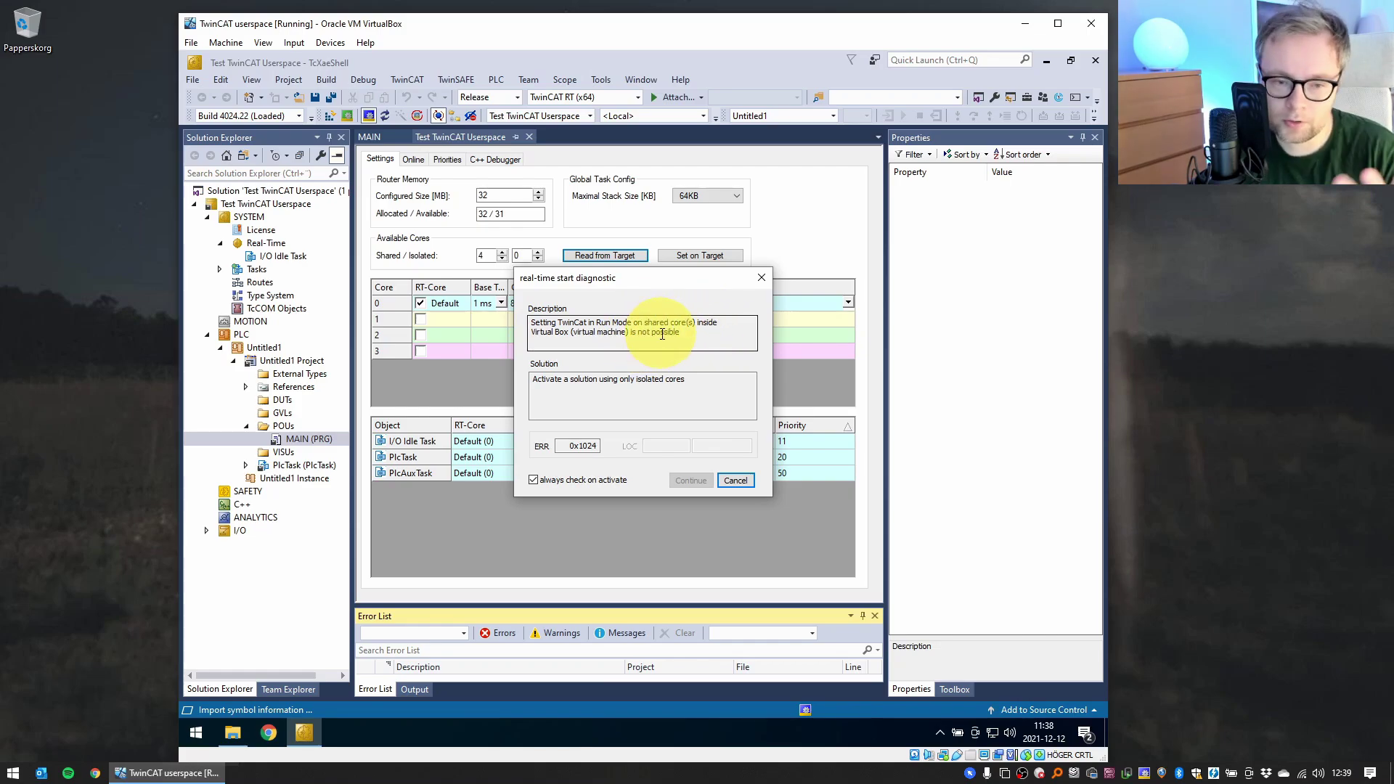
- Dismiss the error, split cores 3 shared/1 isolated, and run real-time only on core 3
click(730, 481)
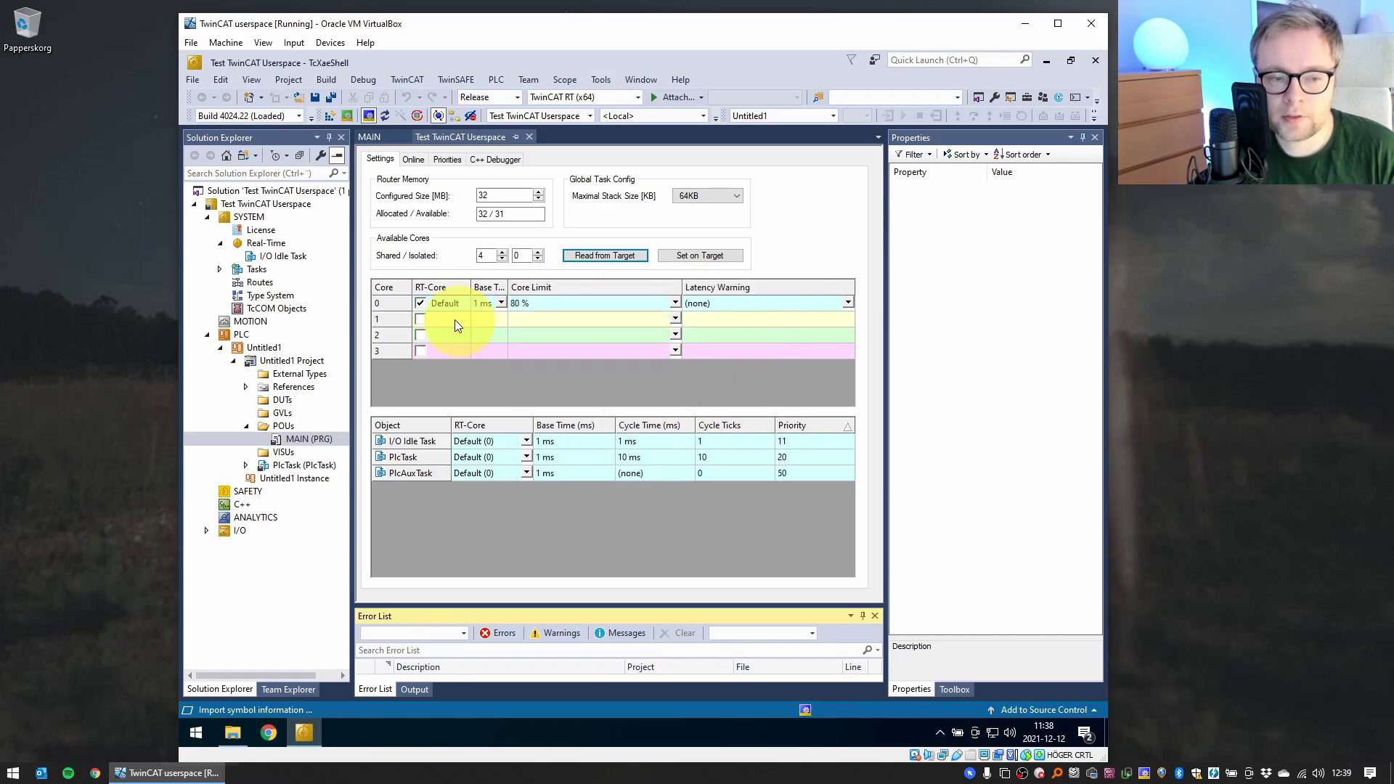
click(502, 259)
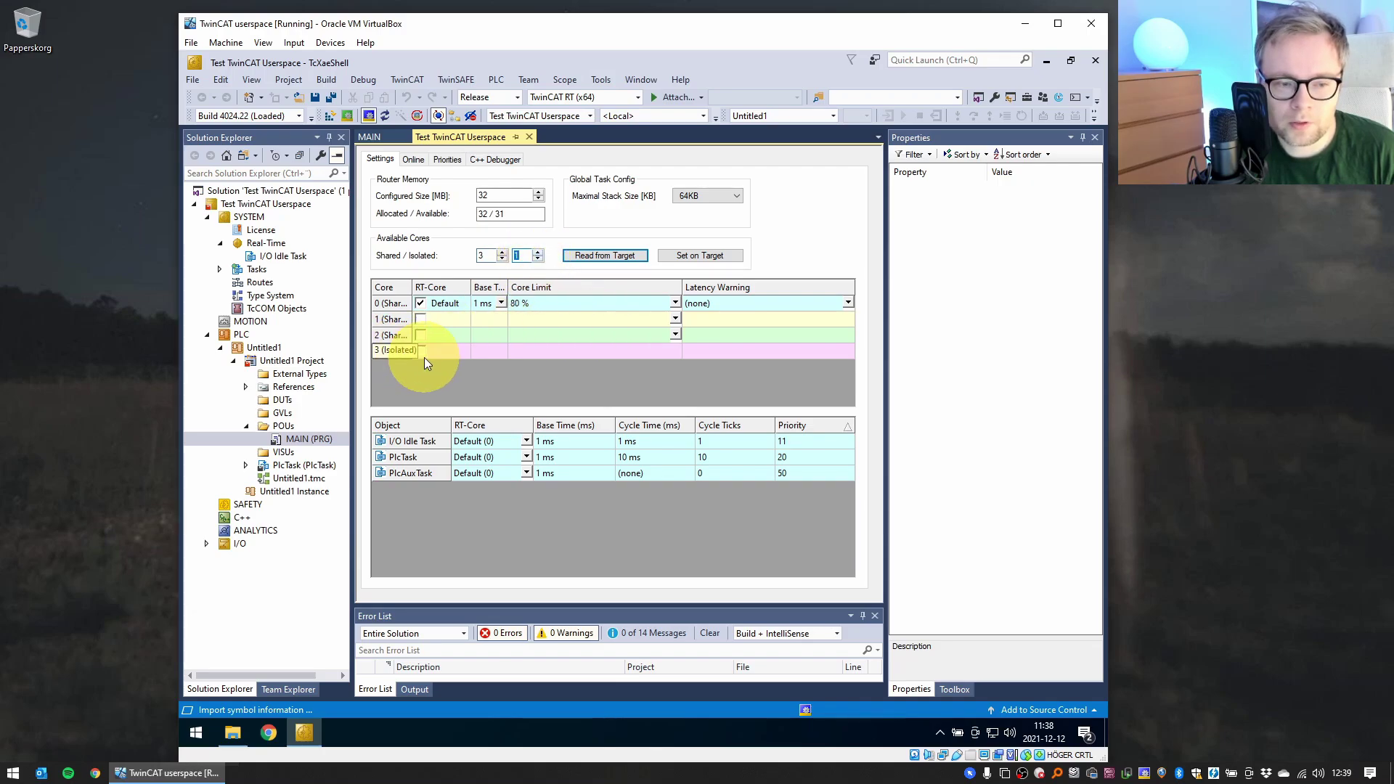
drag(413, 287, 456, 287)
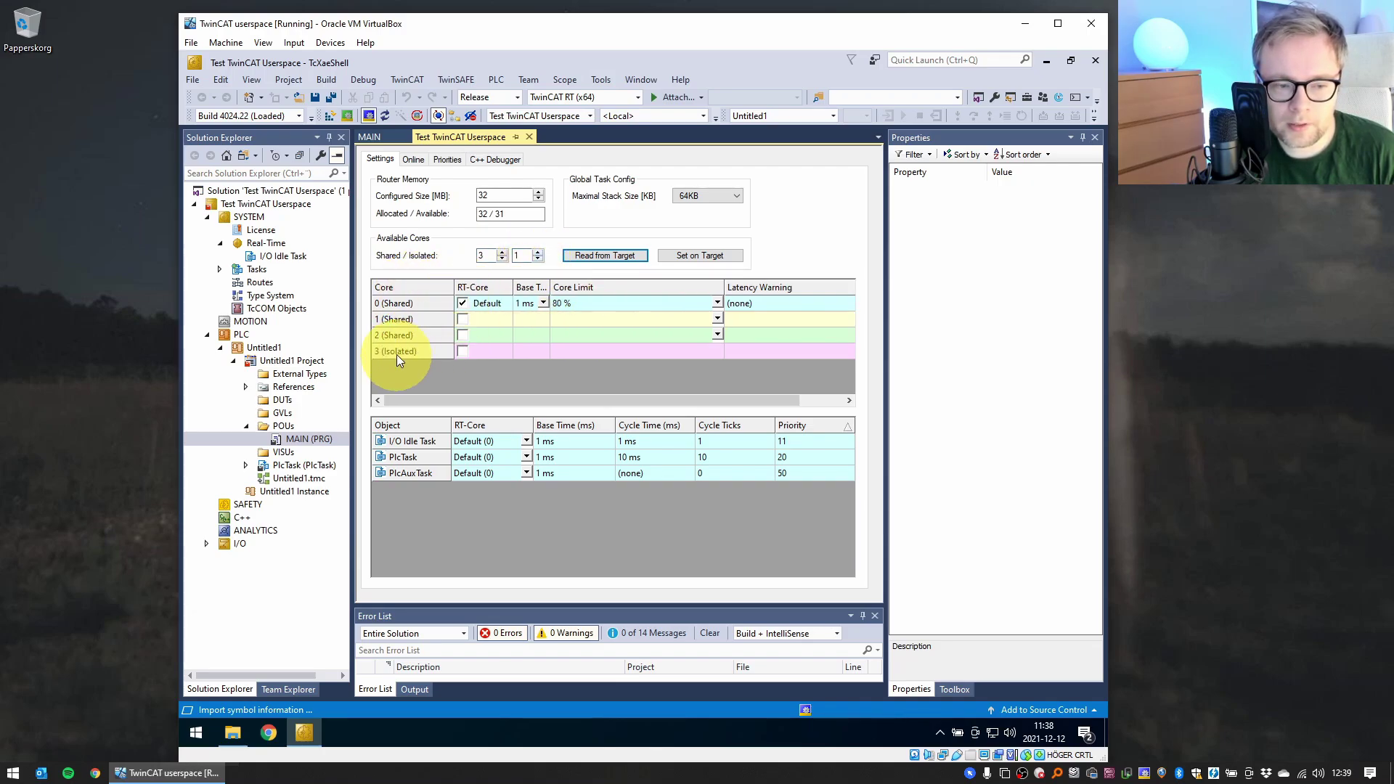
click(460, 351)
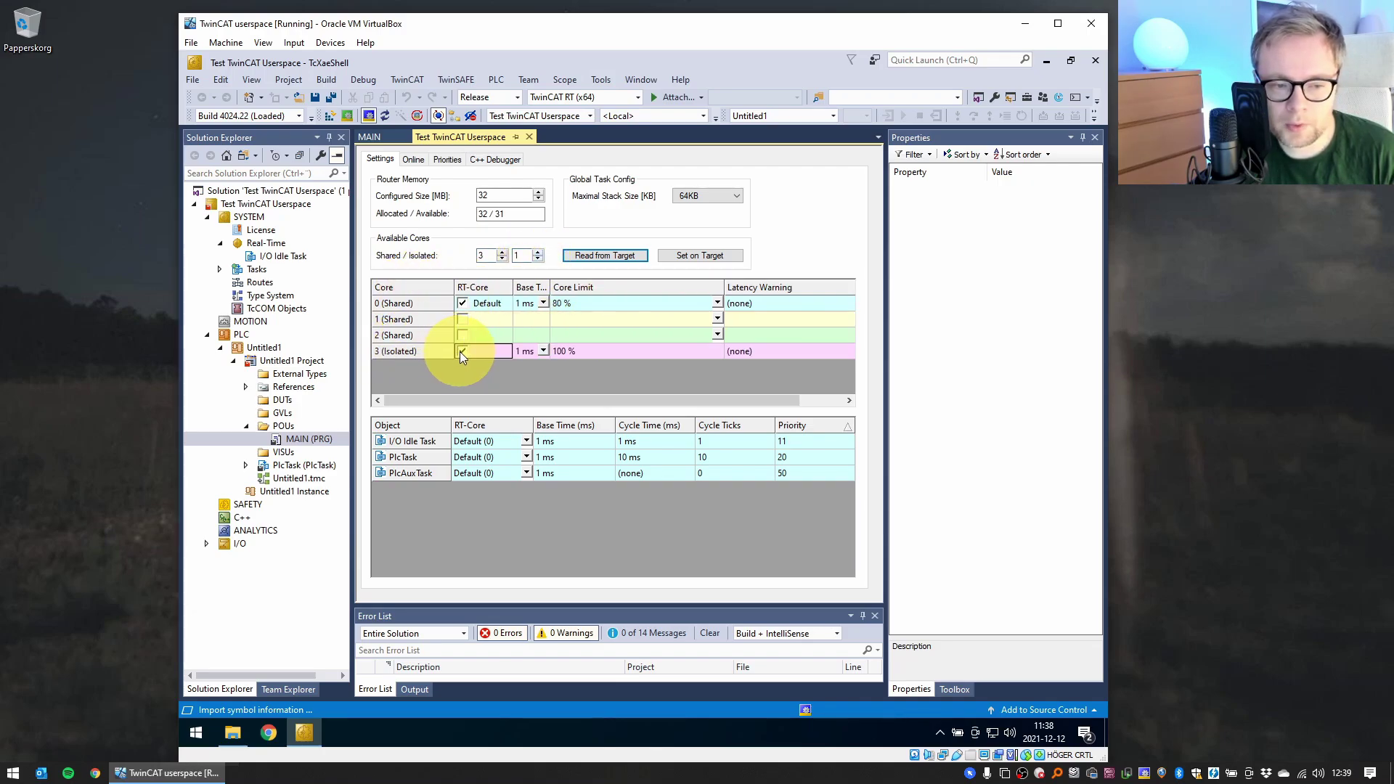
click(465, 307)
click(699, 254)
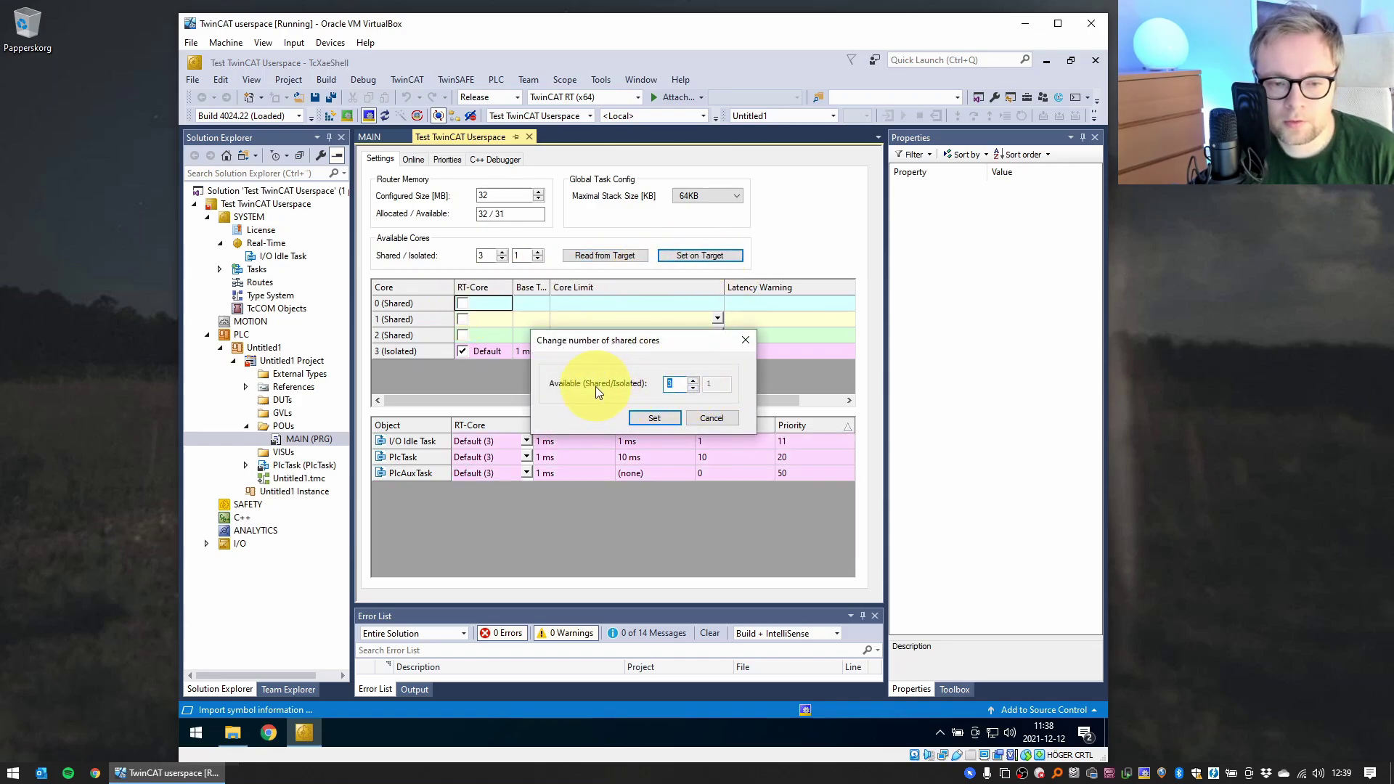
click(710, 419)
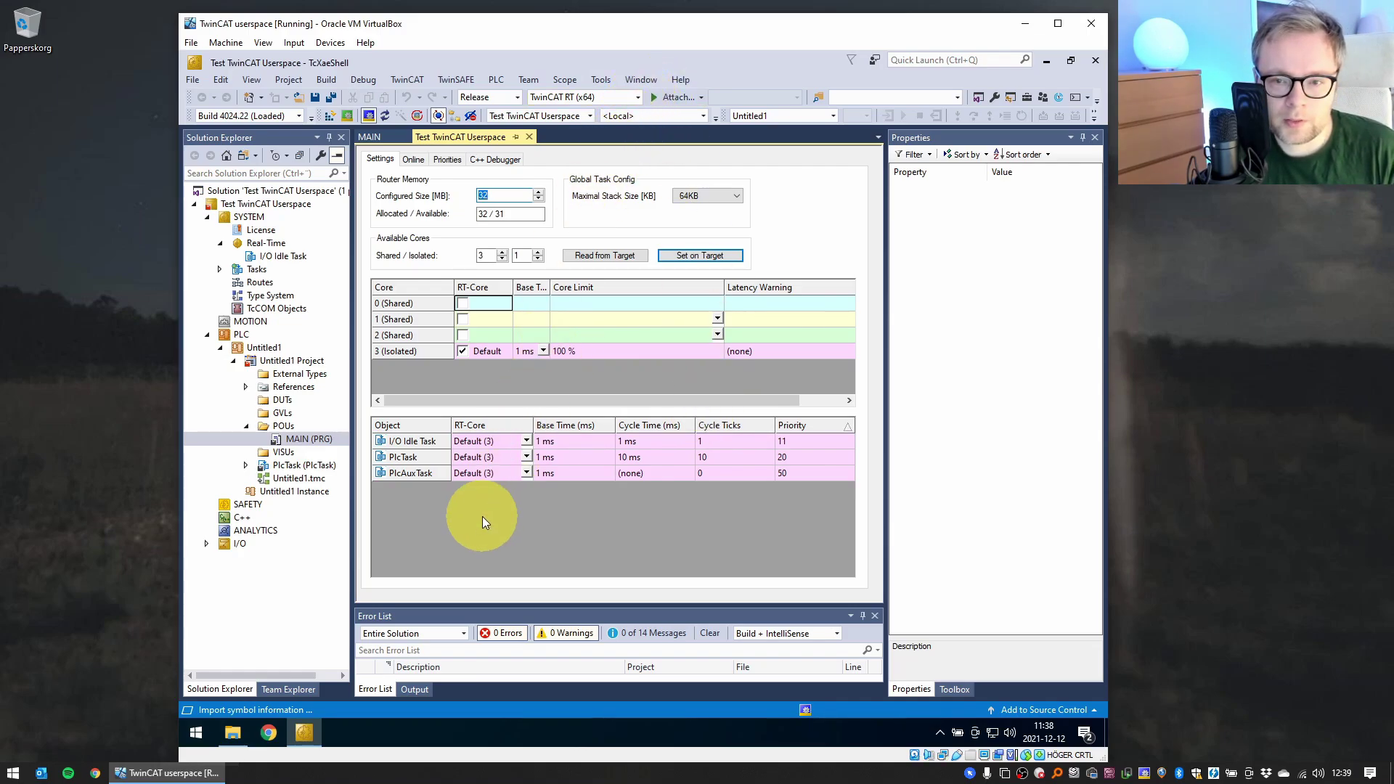
- Launch Command Prompt as administrator alongside the restored File Explorer window
click(234, 730)
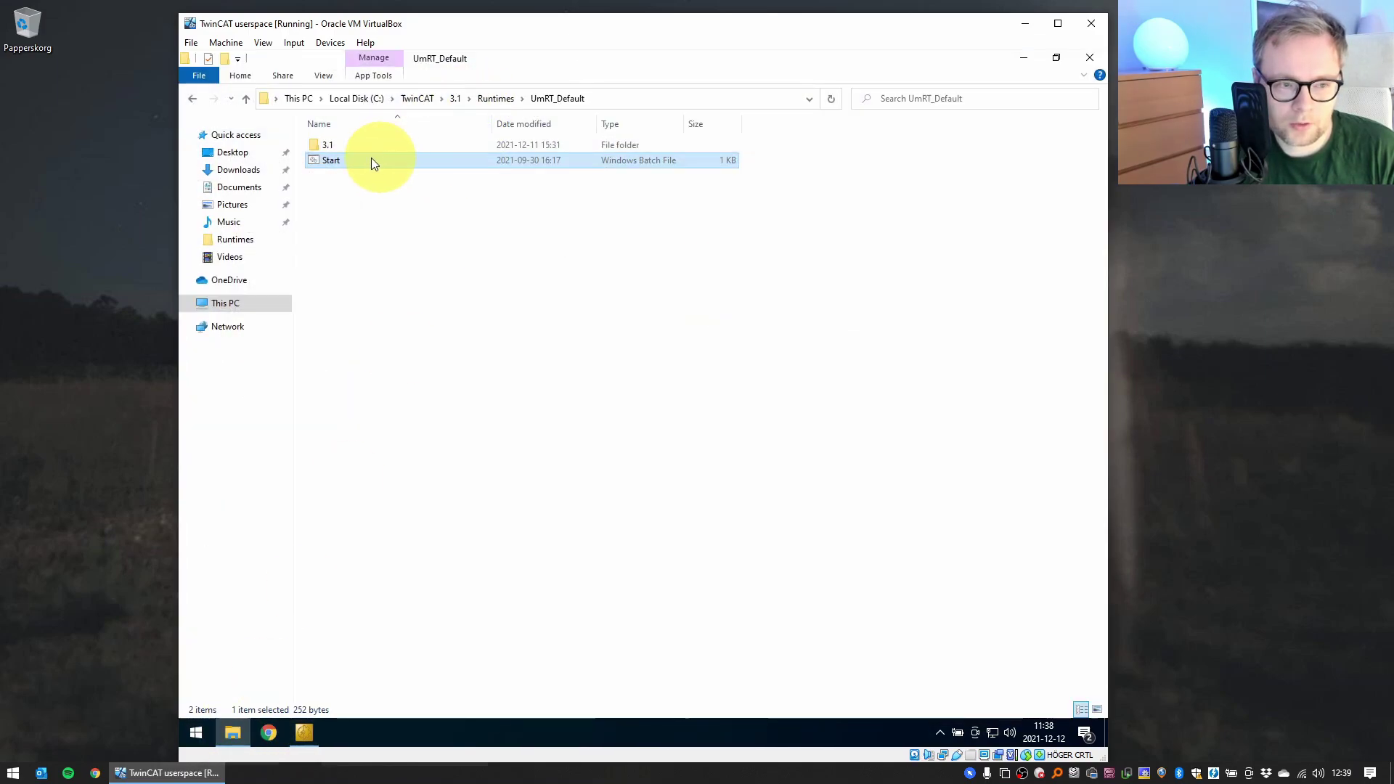
double_click(570, 62)
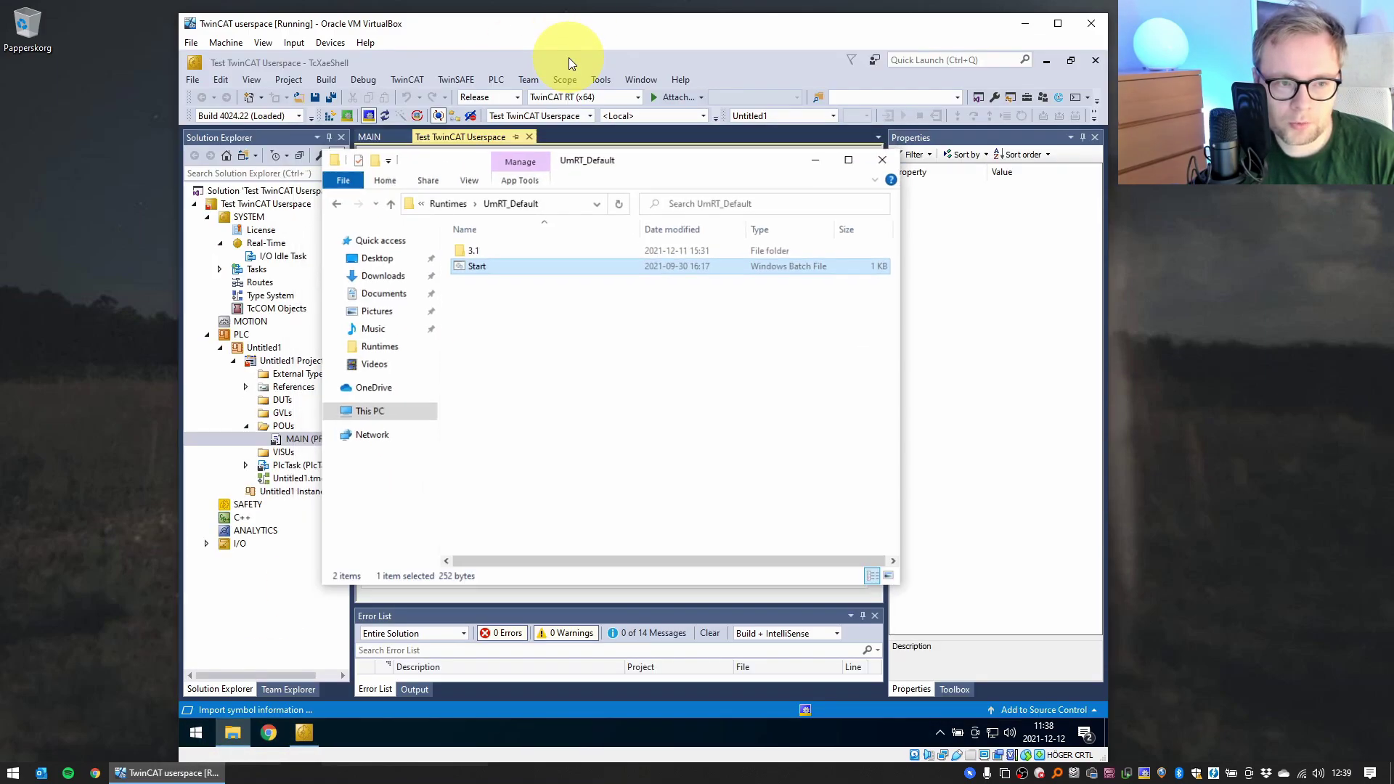
click(197, 730)
text(cmd)
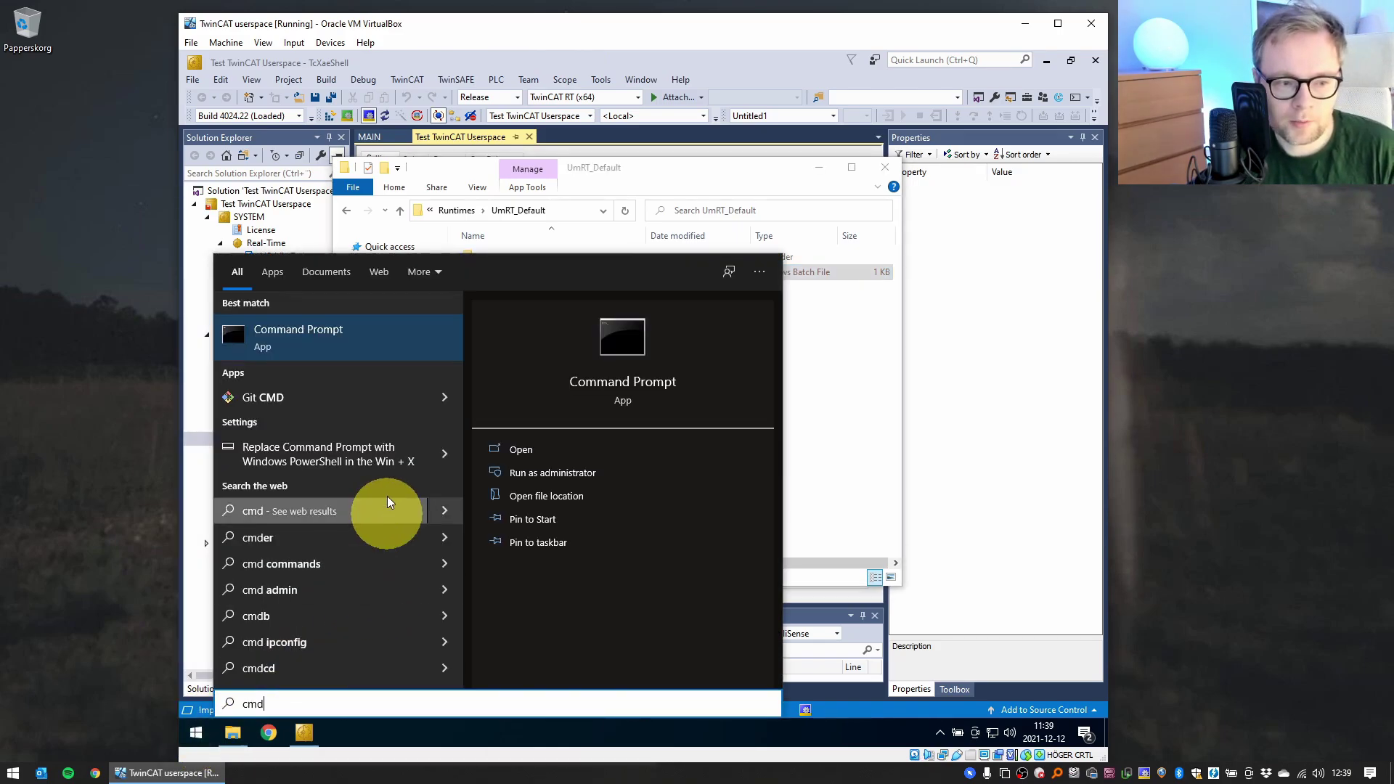
click(541, 476)
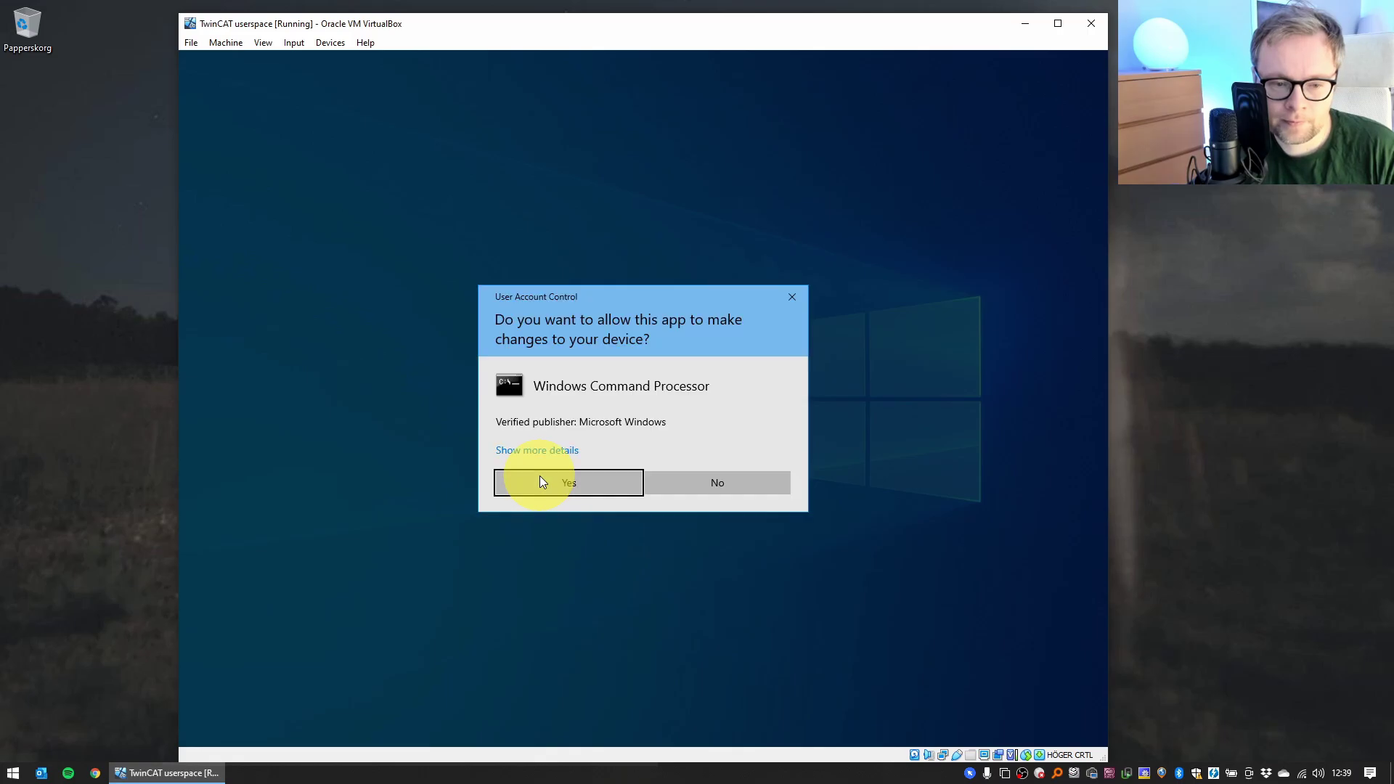
click(539, 477)
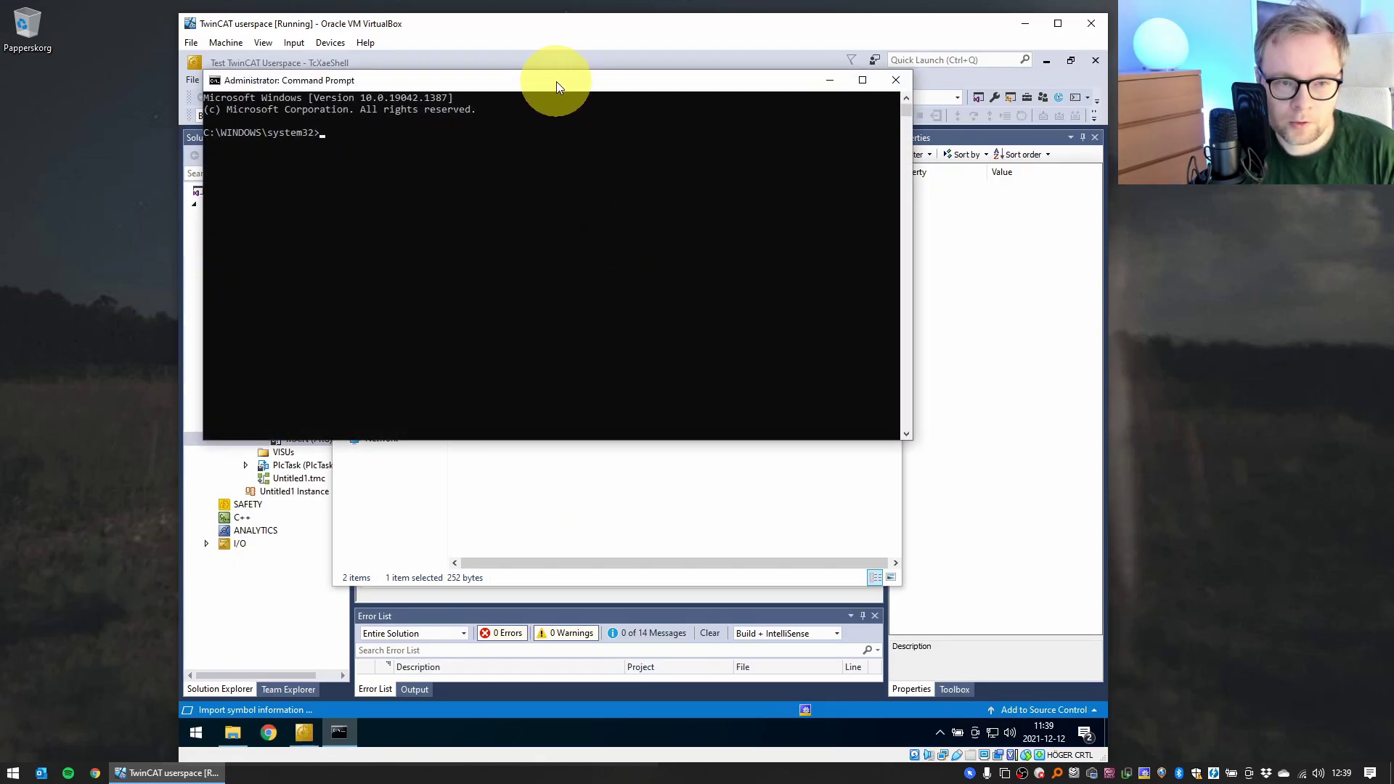
drag(556, 81, 736, 297)
- Change the console into the UmRT_Default folder using the path copied from Explorer
click(559, 212)
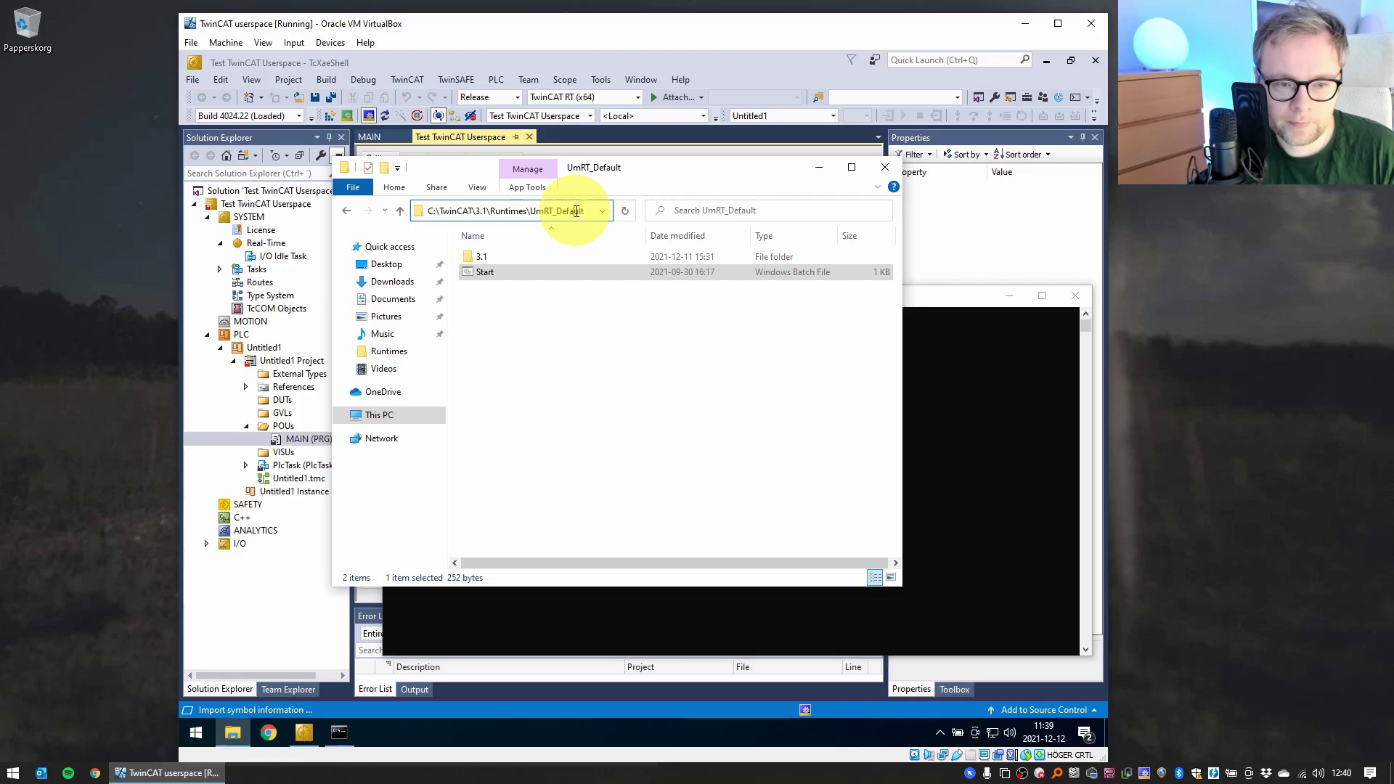
key(ctrl+a)
key(ctrl+c)
click(983, 449)
text(cd)
key(ctrl+v)
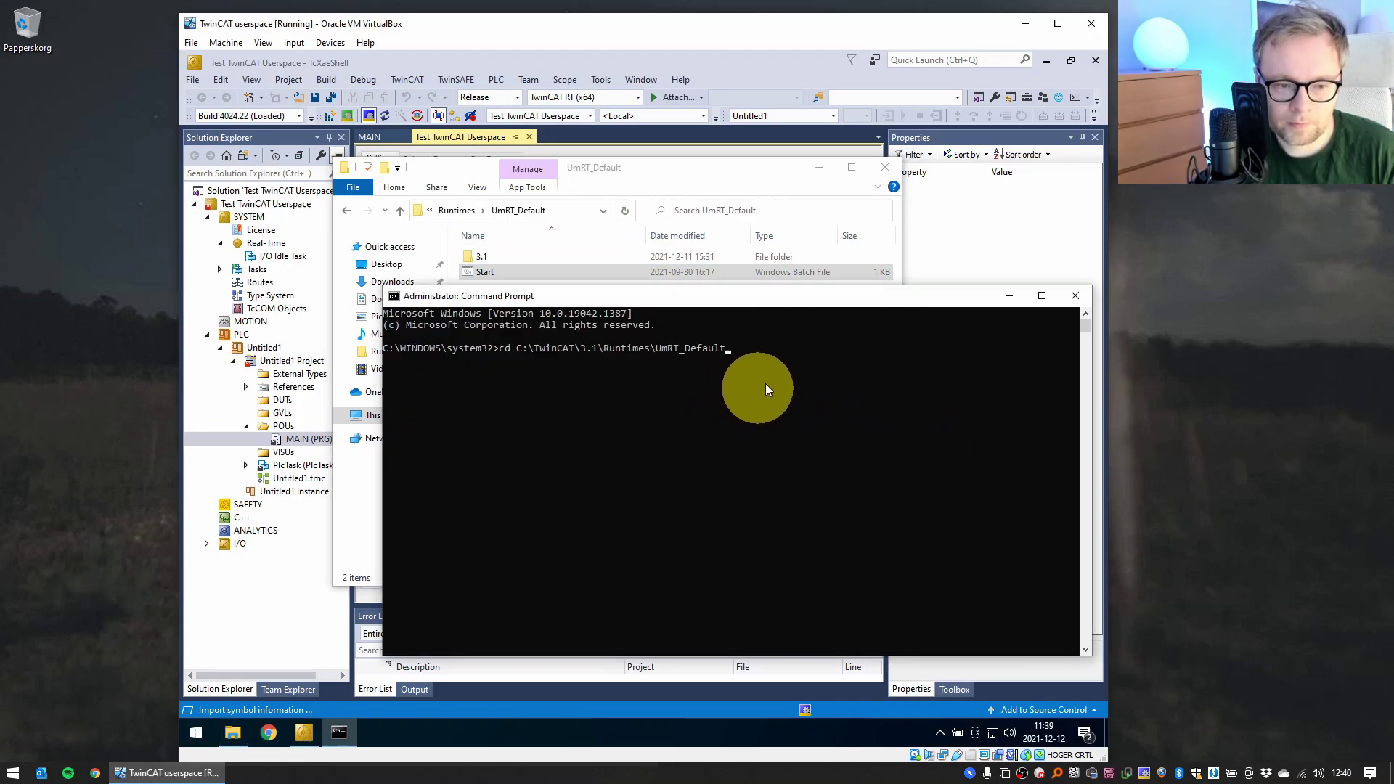
key(Return)
- List the folder contents, run Start.bat, and enlarge the console window
text(dir)
key(Return)
text(Start.bat)
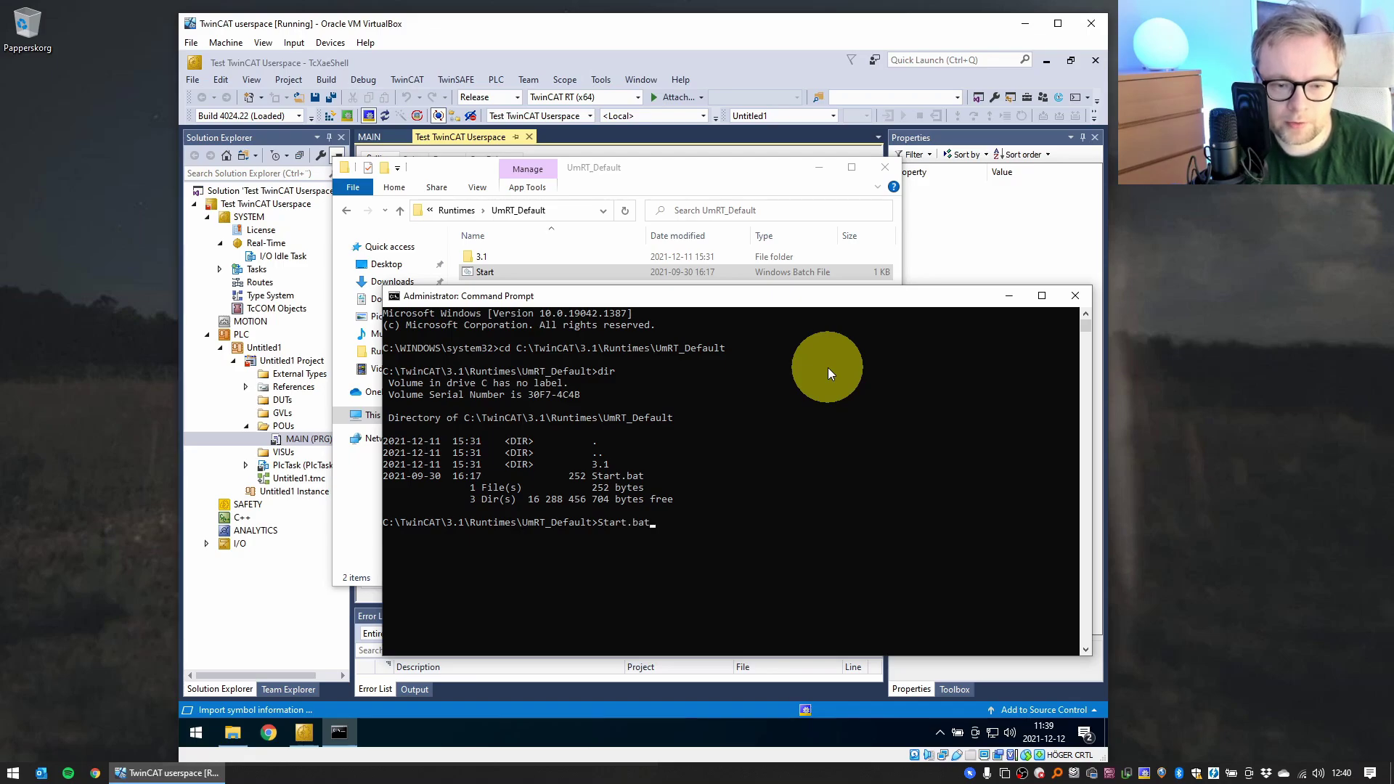
key(Return)
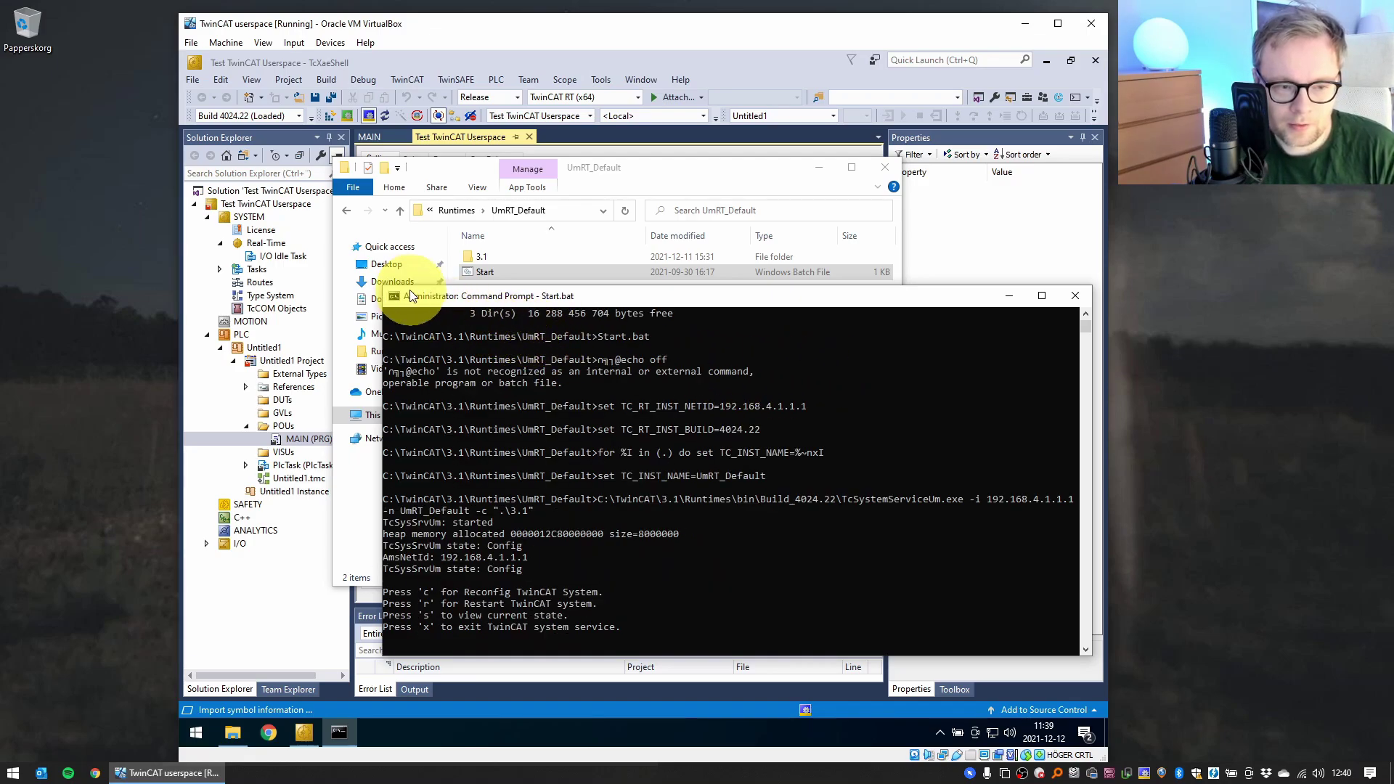
drag(384, 287, 281, 222)
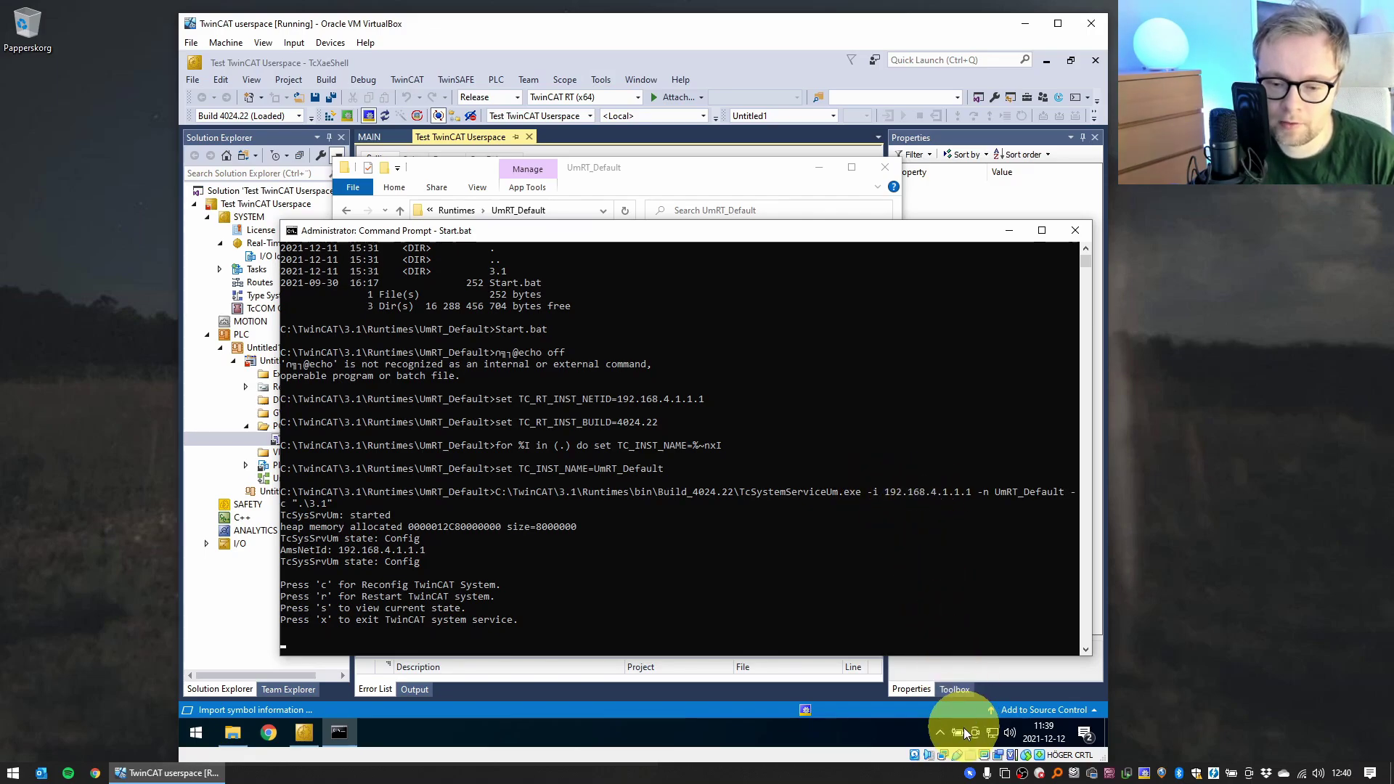
click(942, 733)
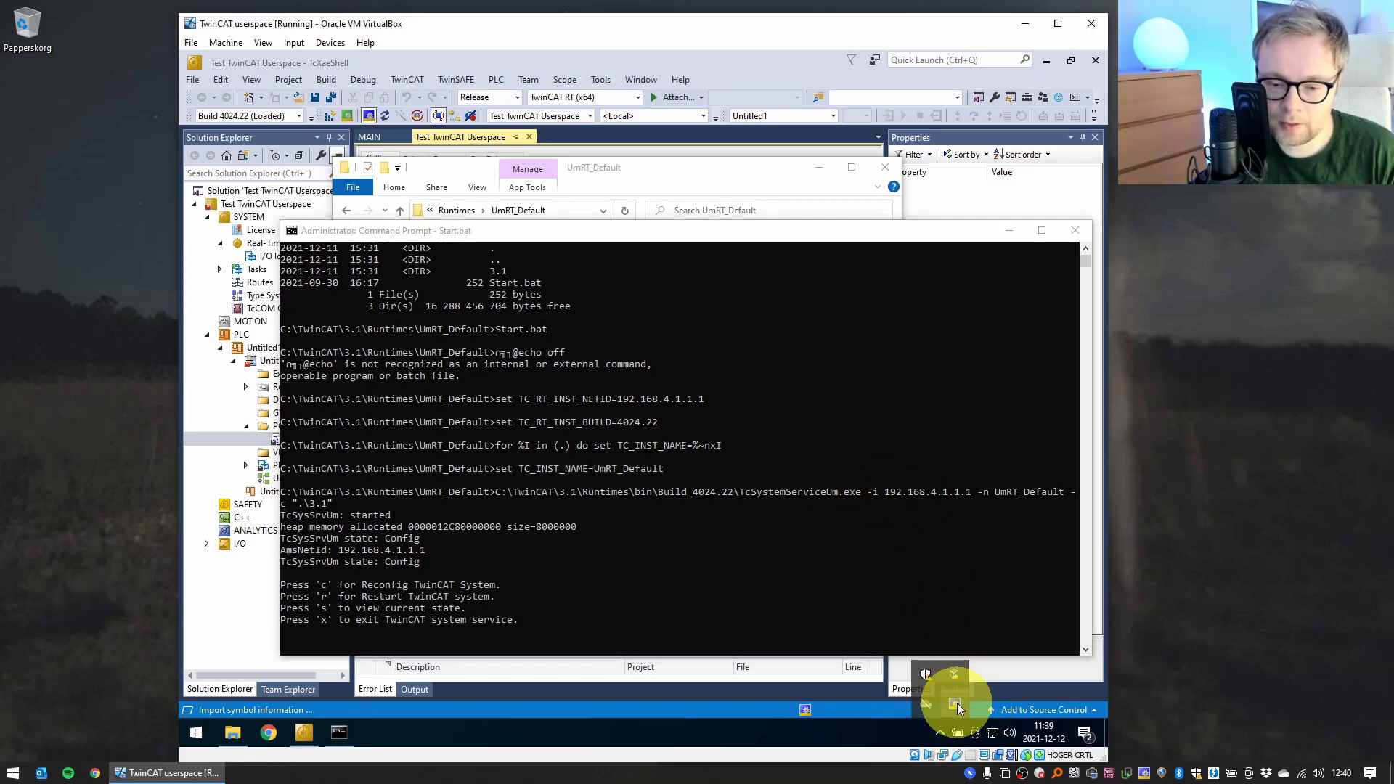
right_click(955, 704)
mouse_move(989, 670)
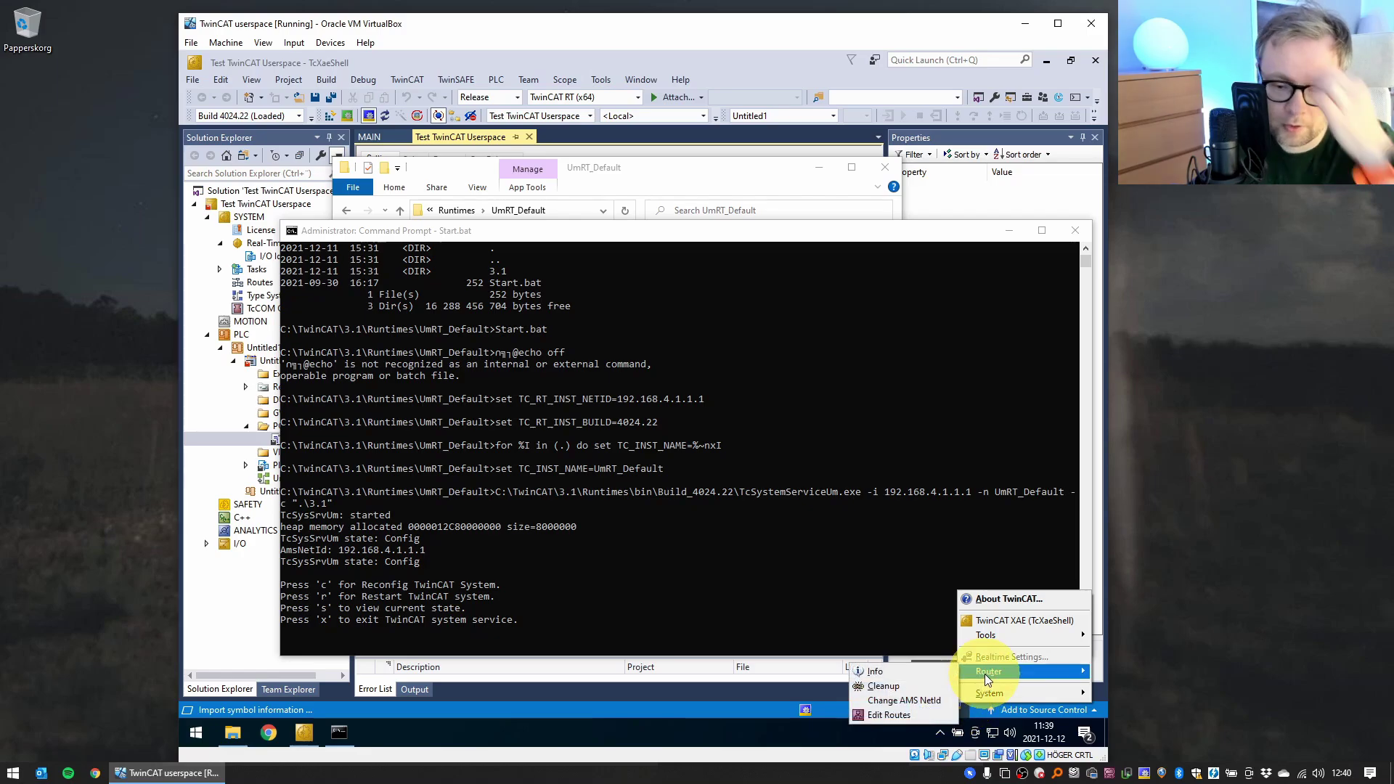
click(928, 701)
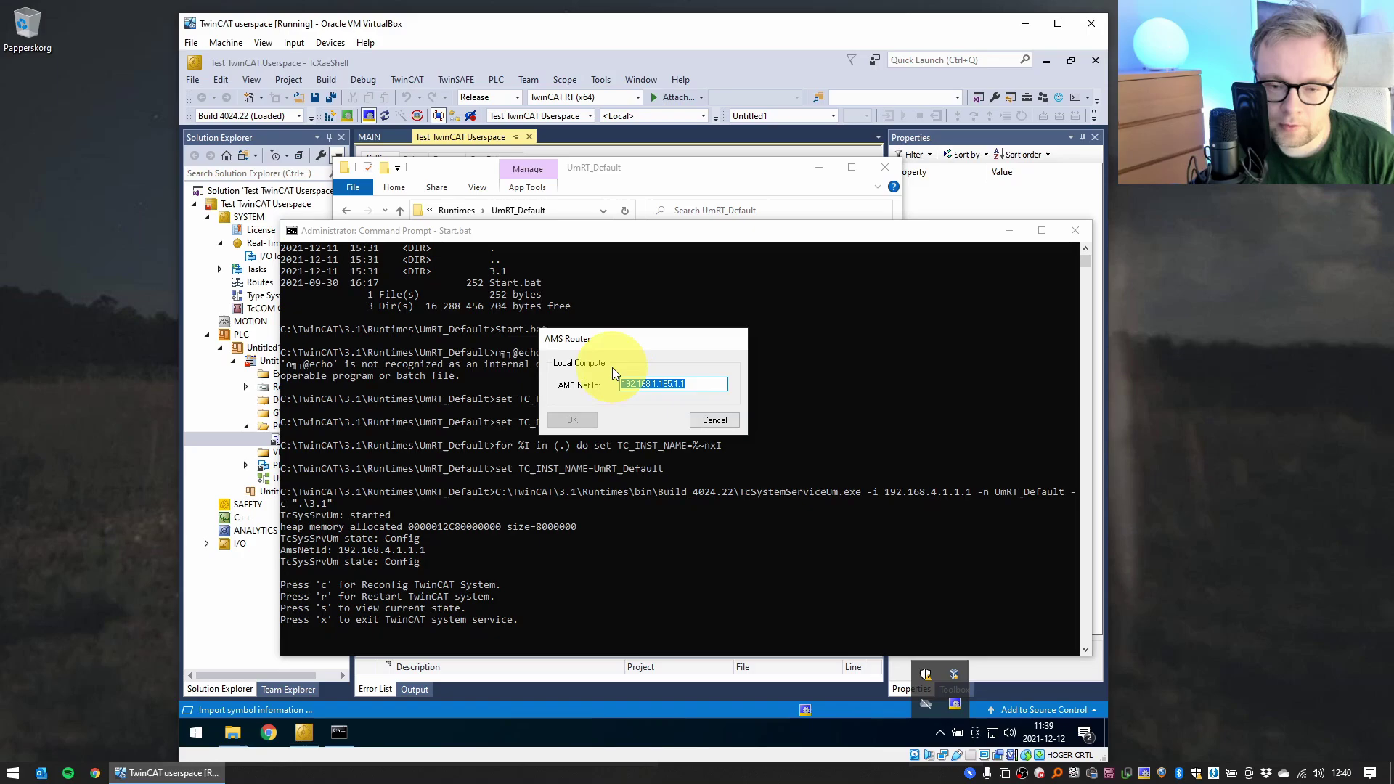
click(713, 421)
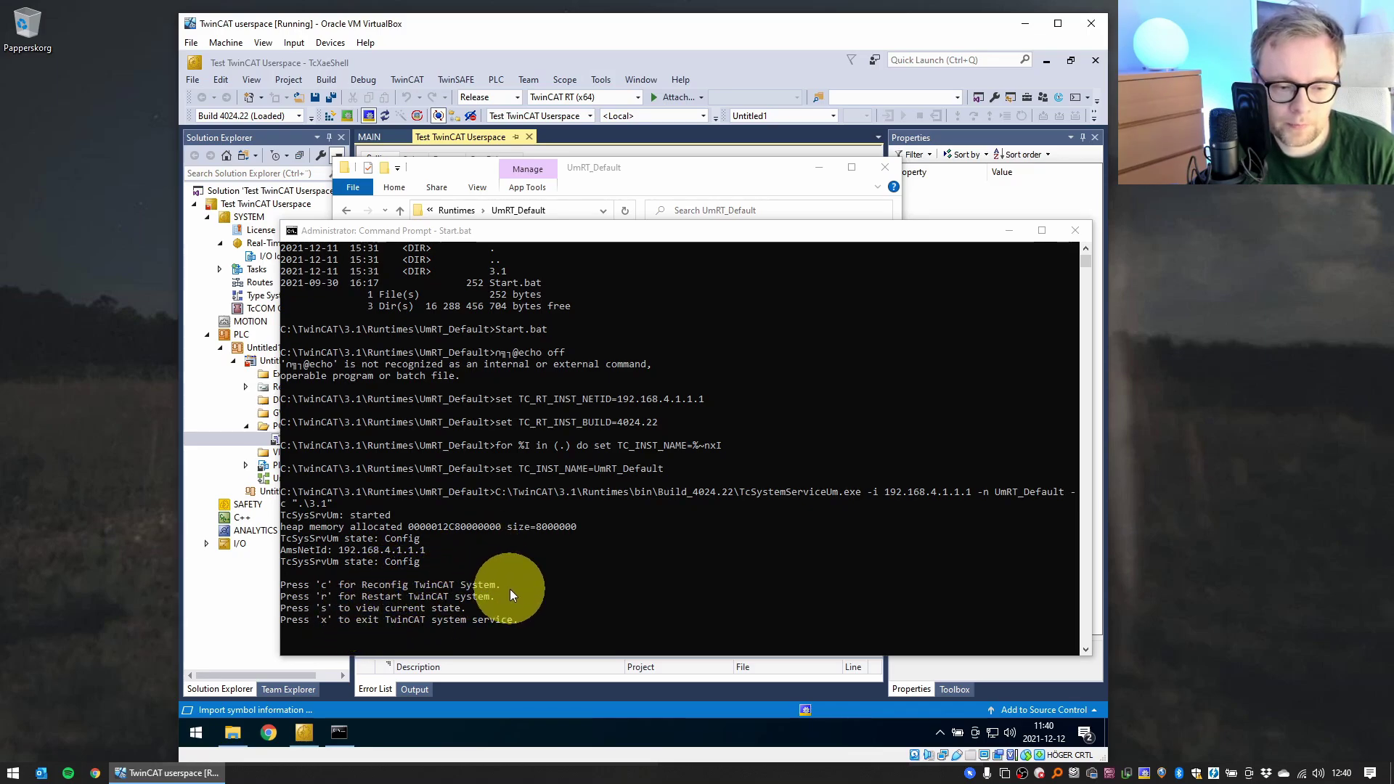
- Print the service state with 's', then check AMS Router info: 32768 kB memory, 35 ports
key(s)
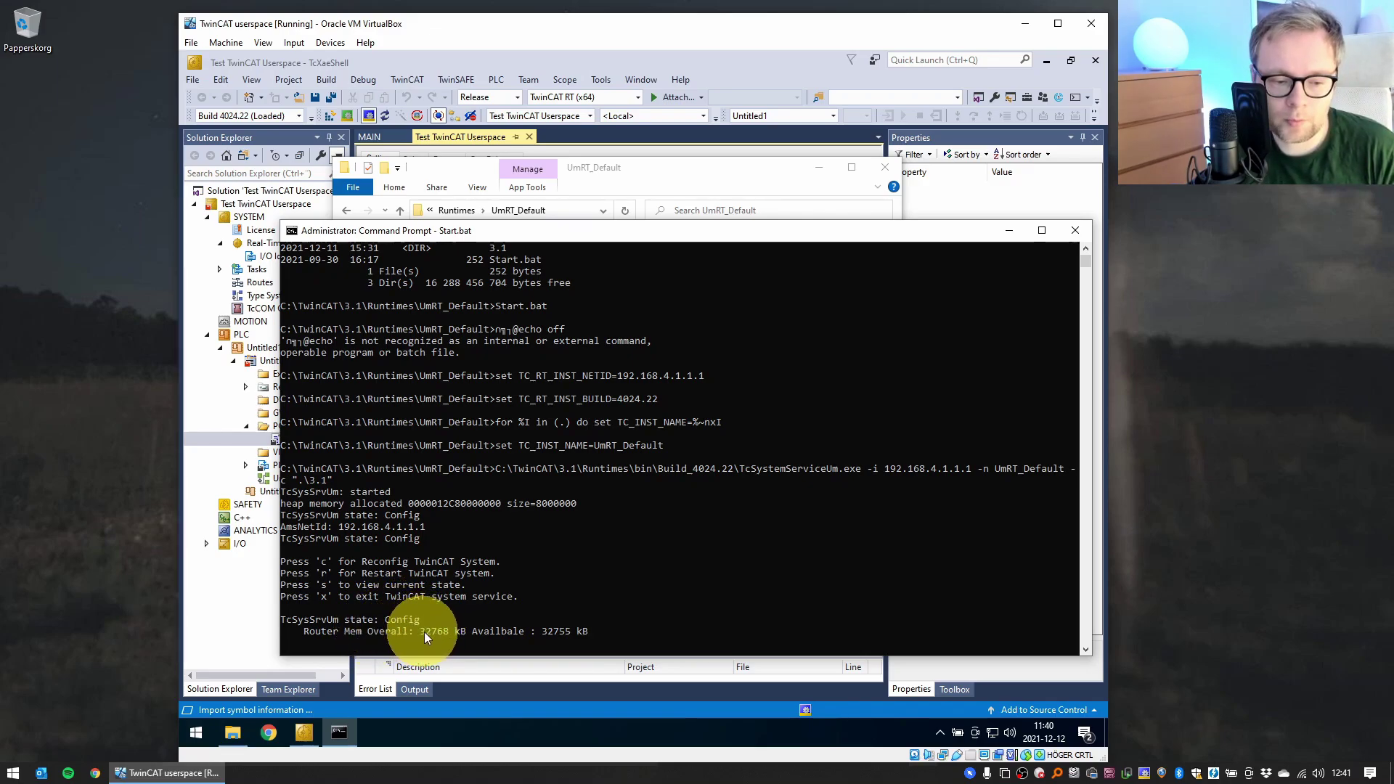
click(941, 731)
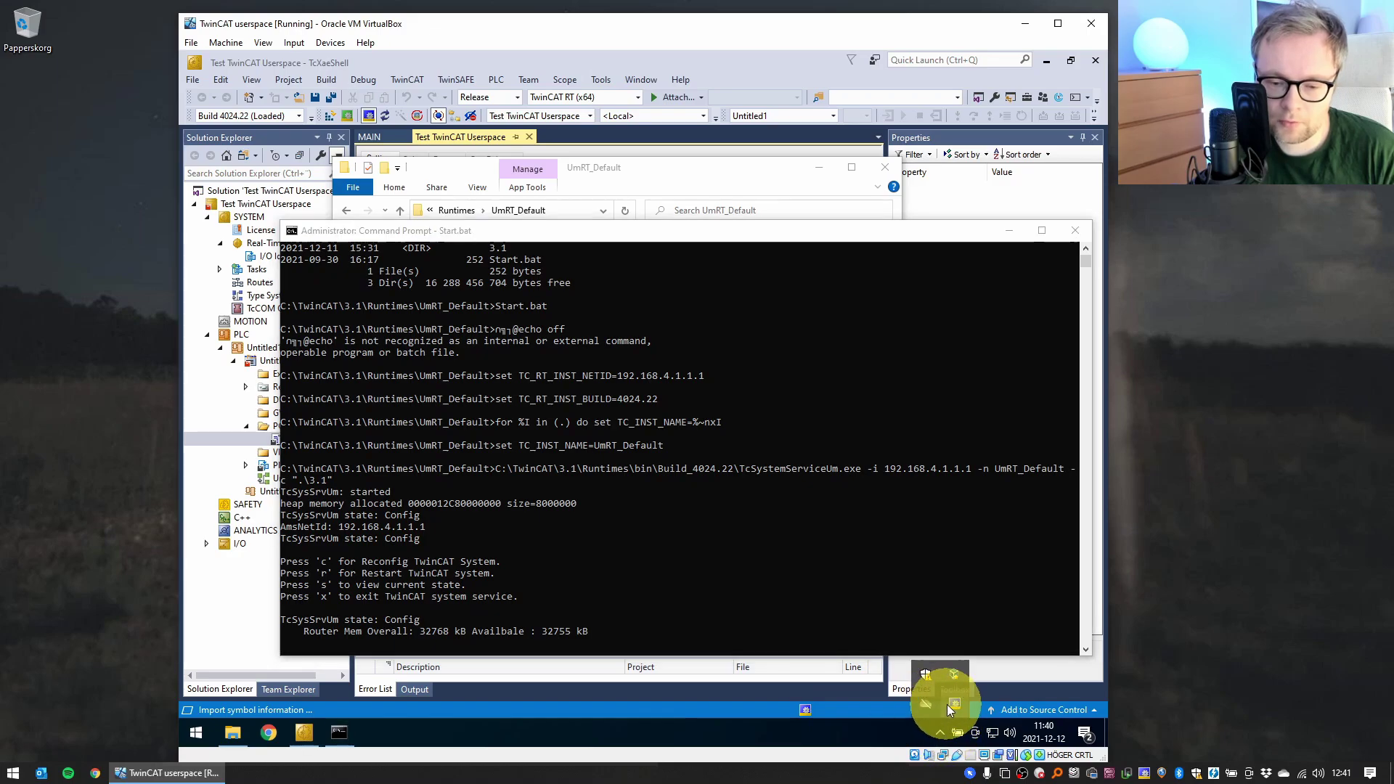
right_click(954, 702)
mouse_move(988, 670)
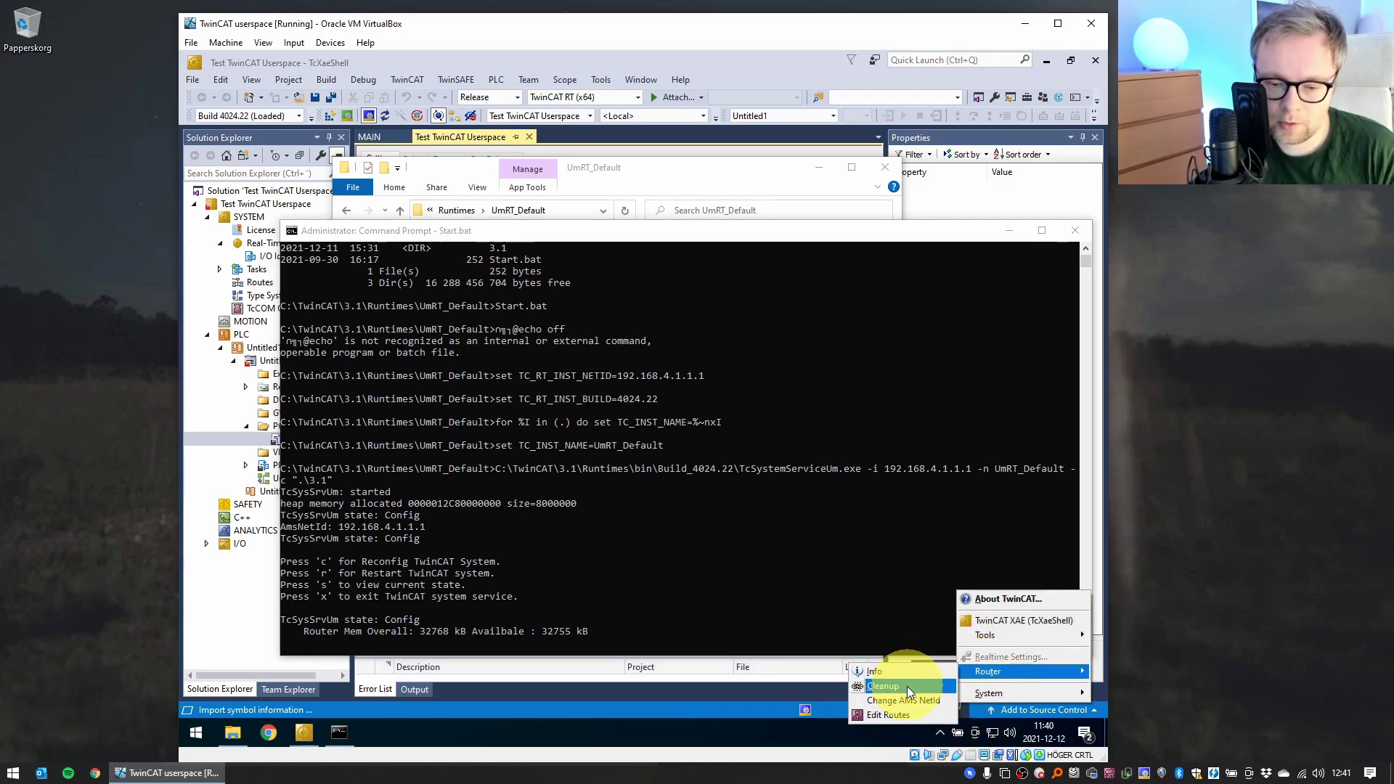
click(891, 671)
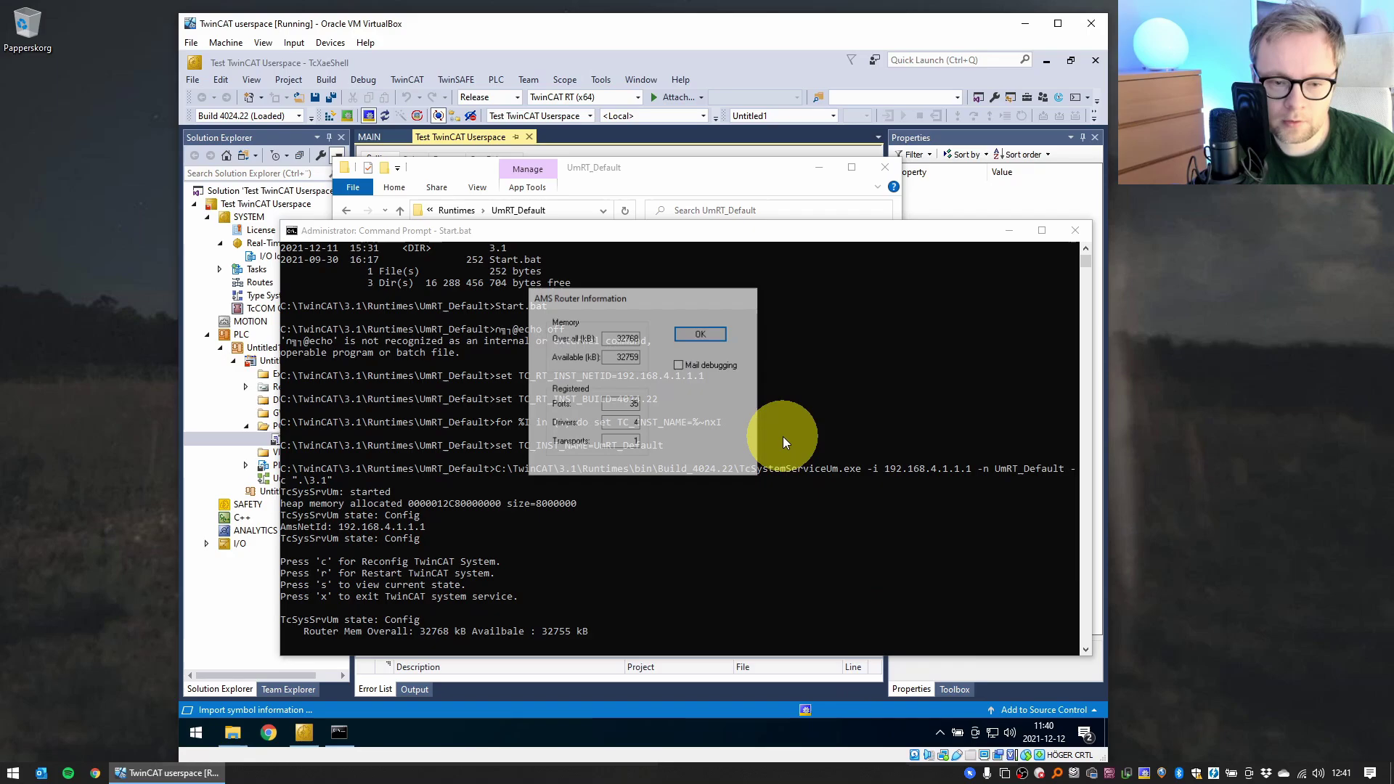
click(697, 335)
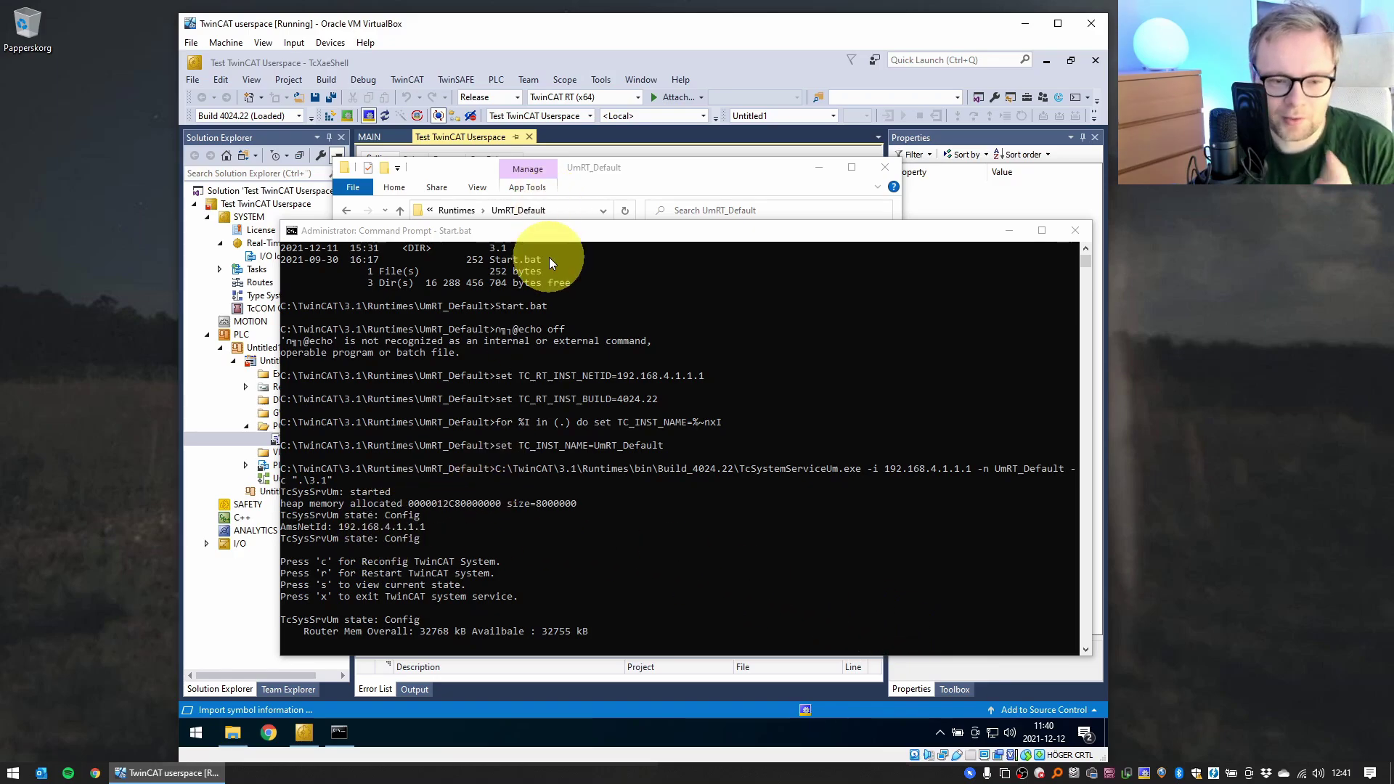
- Switch the target system from Local to UmRT_Default and close the system settings tab
click(638, 116)
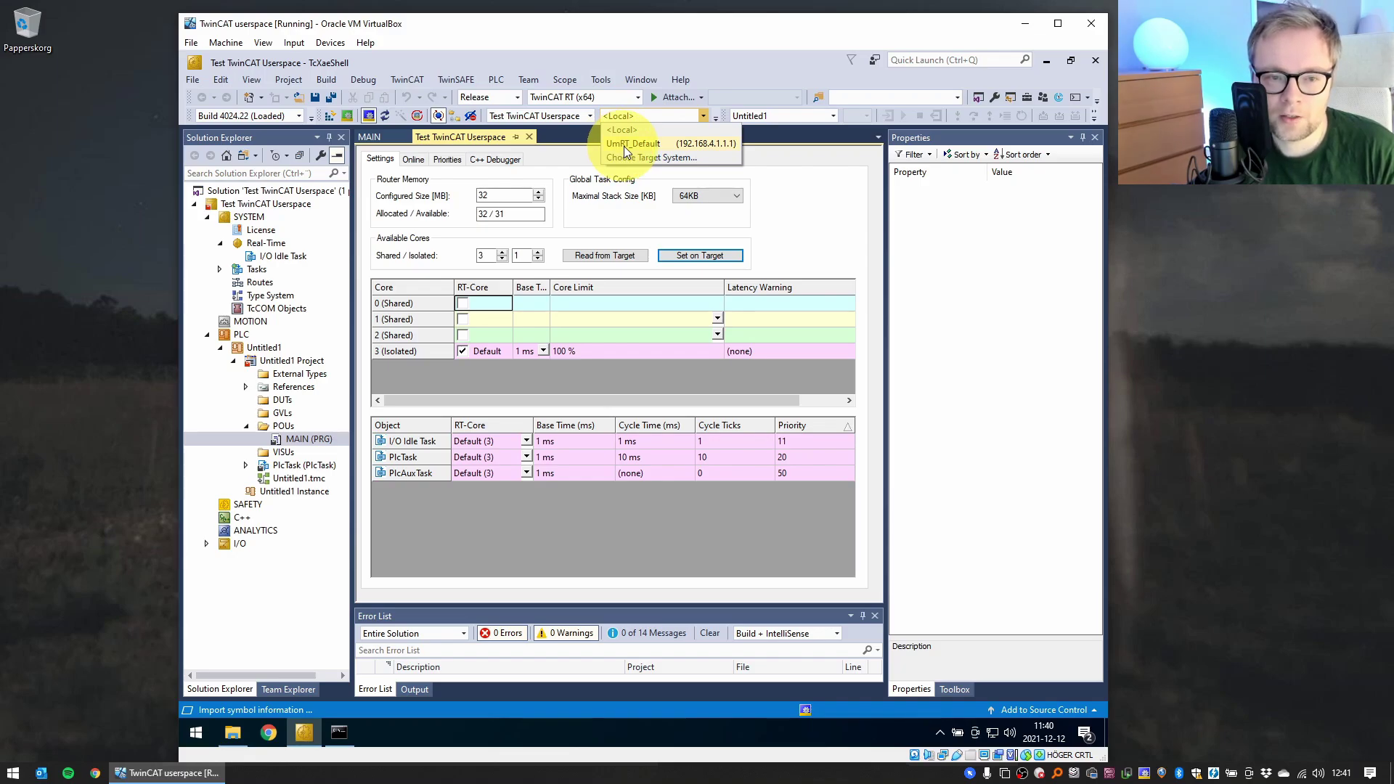
click(625, 144)
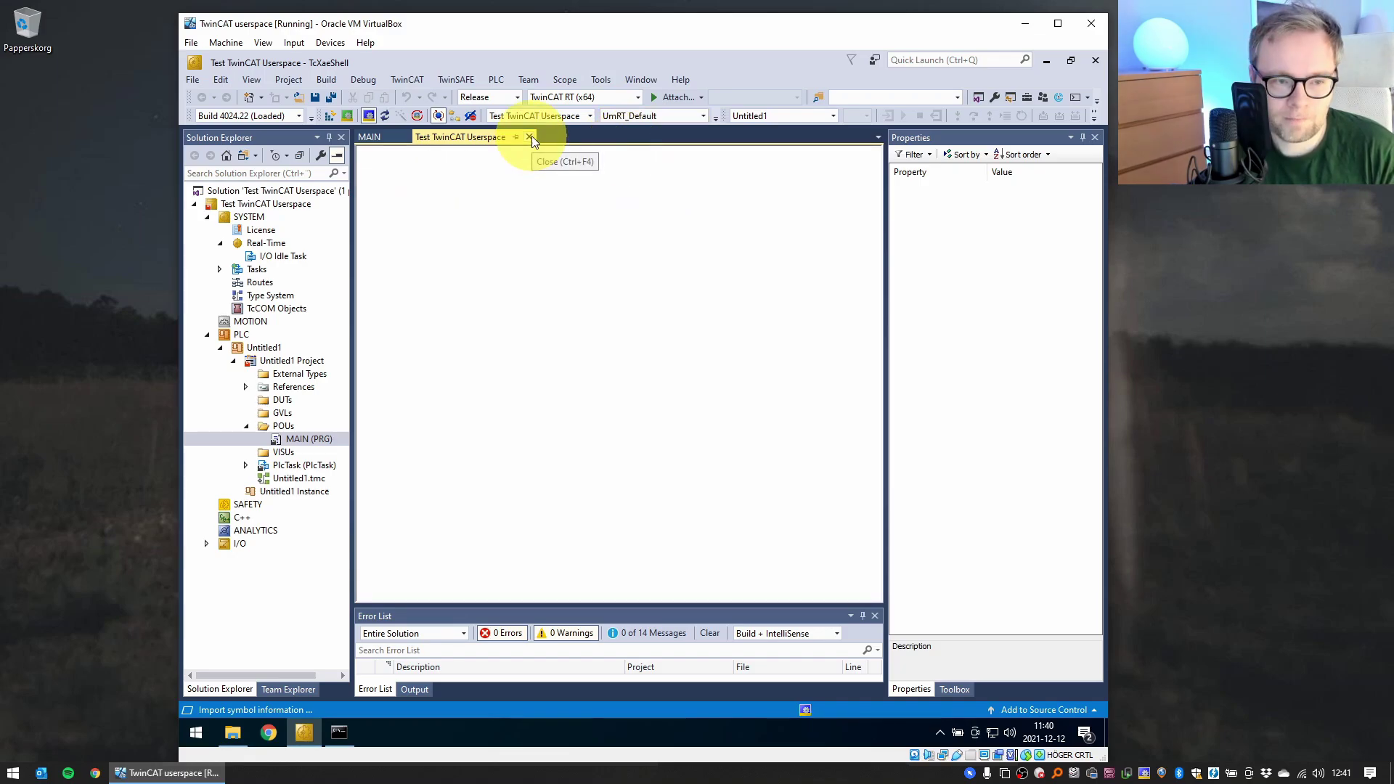
click(532, 136)
- Reread Real-Time settings from UmRT_Default, confirming one shared core 0 at 80 % with all tasks
click(402, 137)
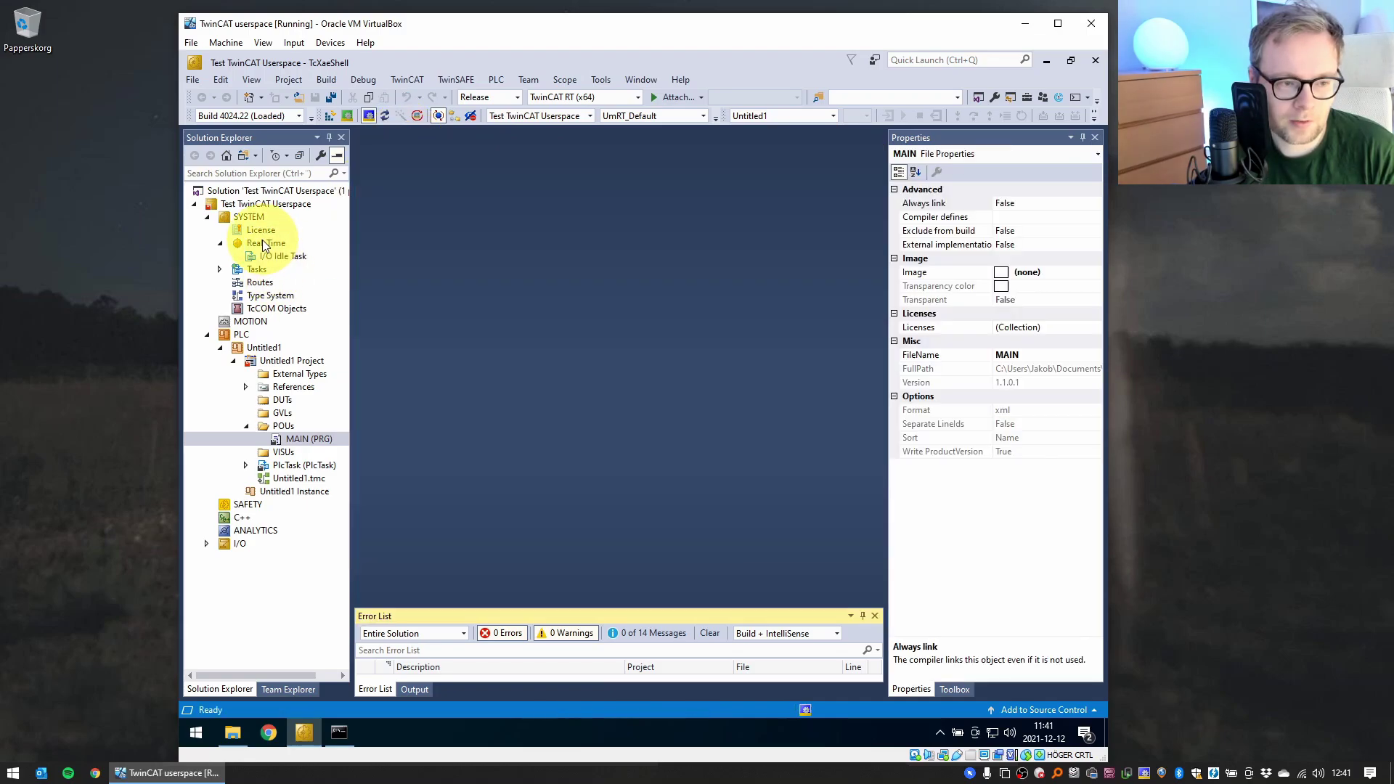
double_click(265, 244)
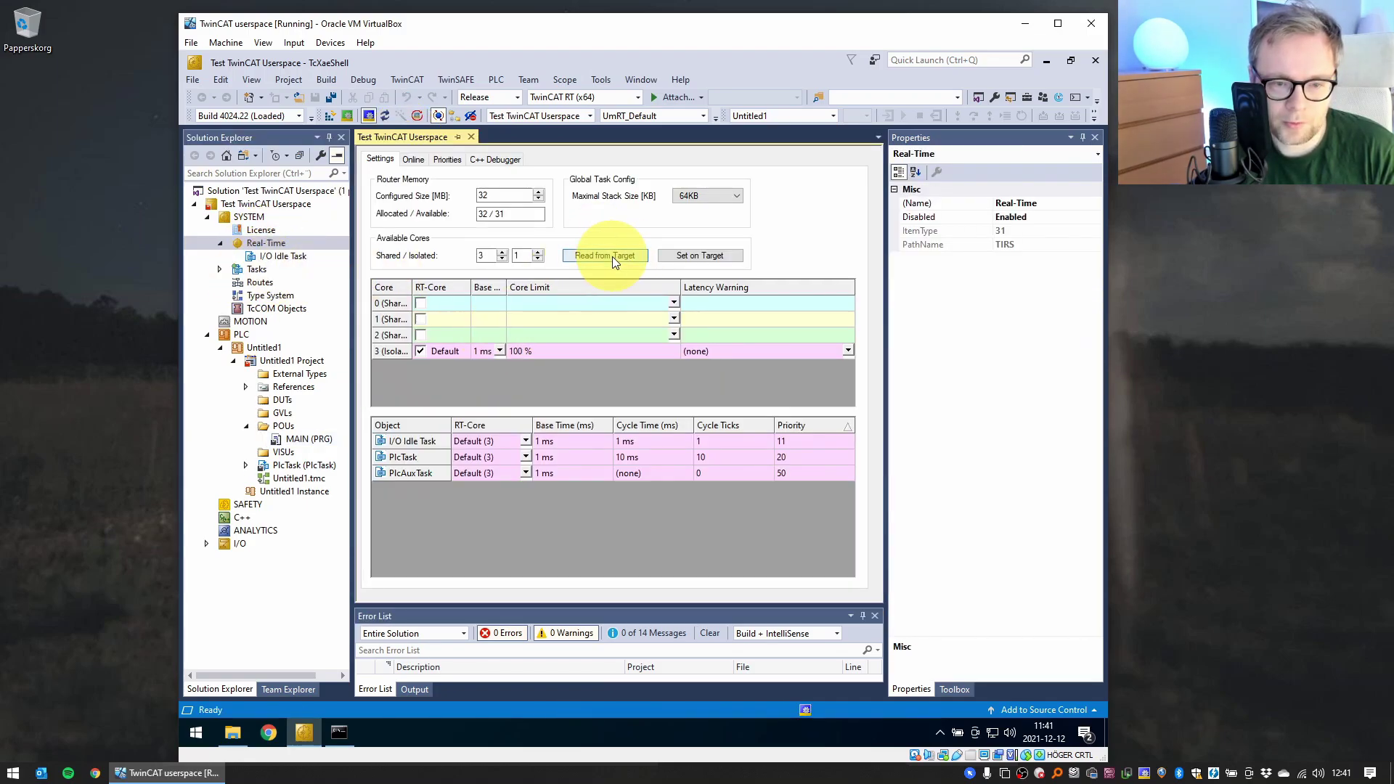
click(615, 260)
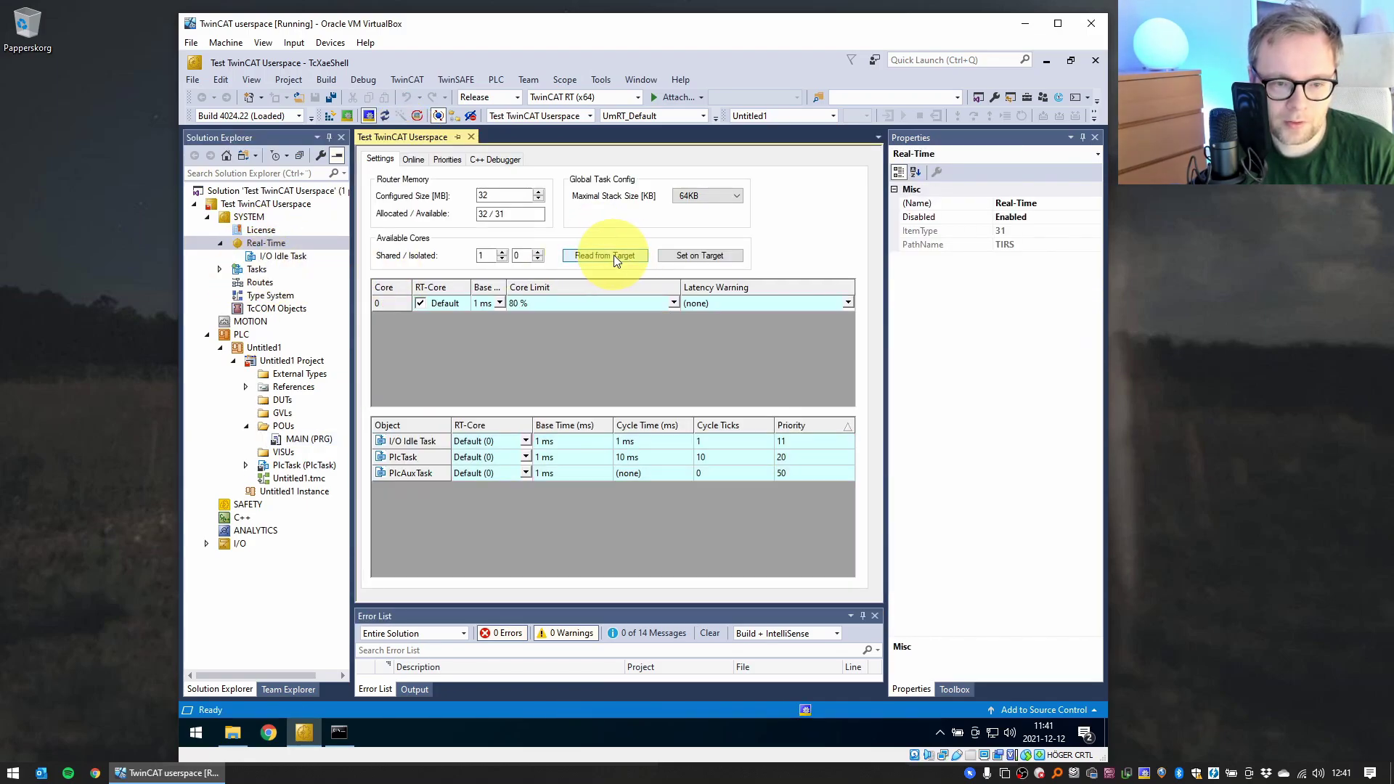
click(440, 308)
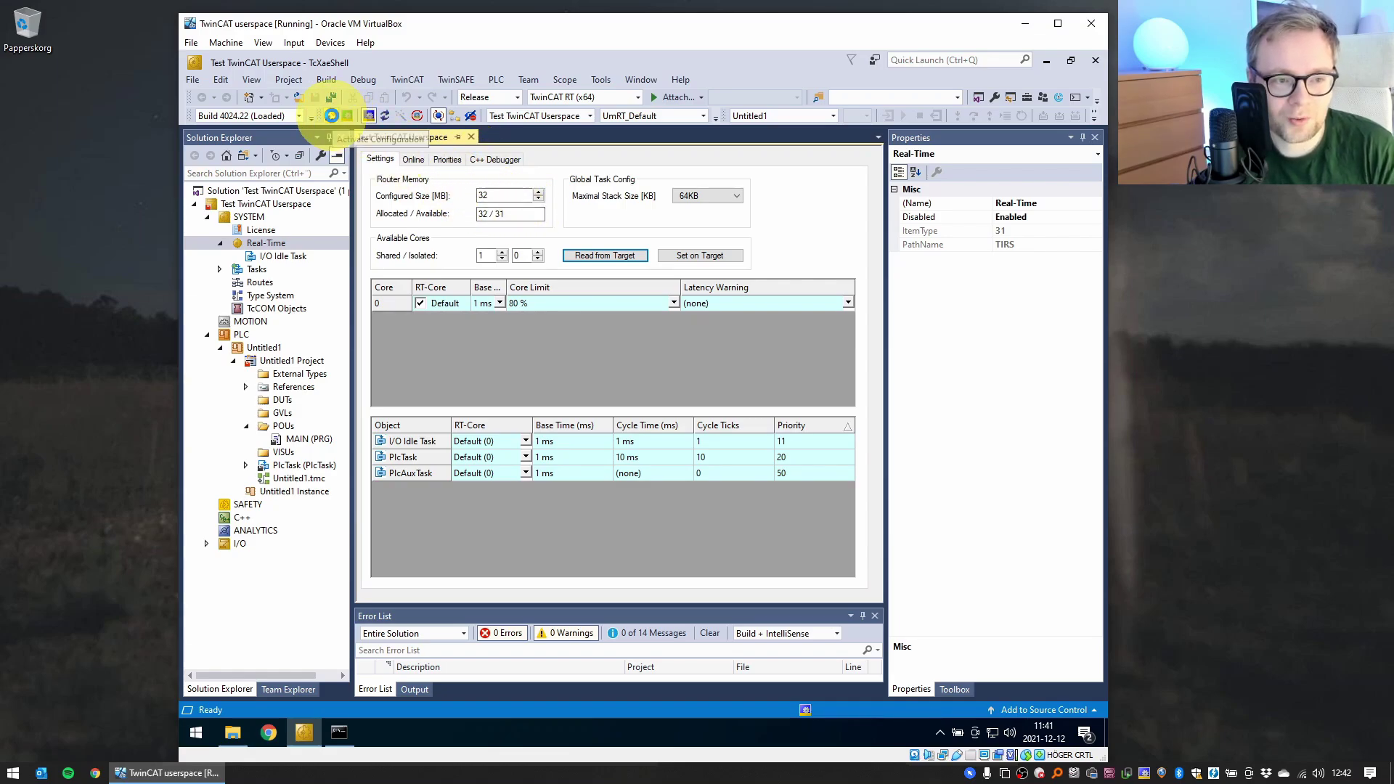
- Activate the configuration on UmRT_Default and restart TwinCAT in Run mode
click(331, 115)
click(667, 429)
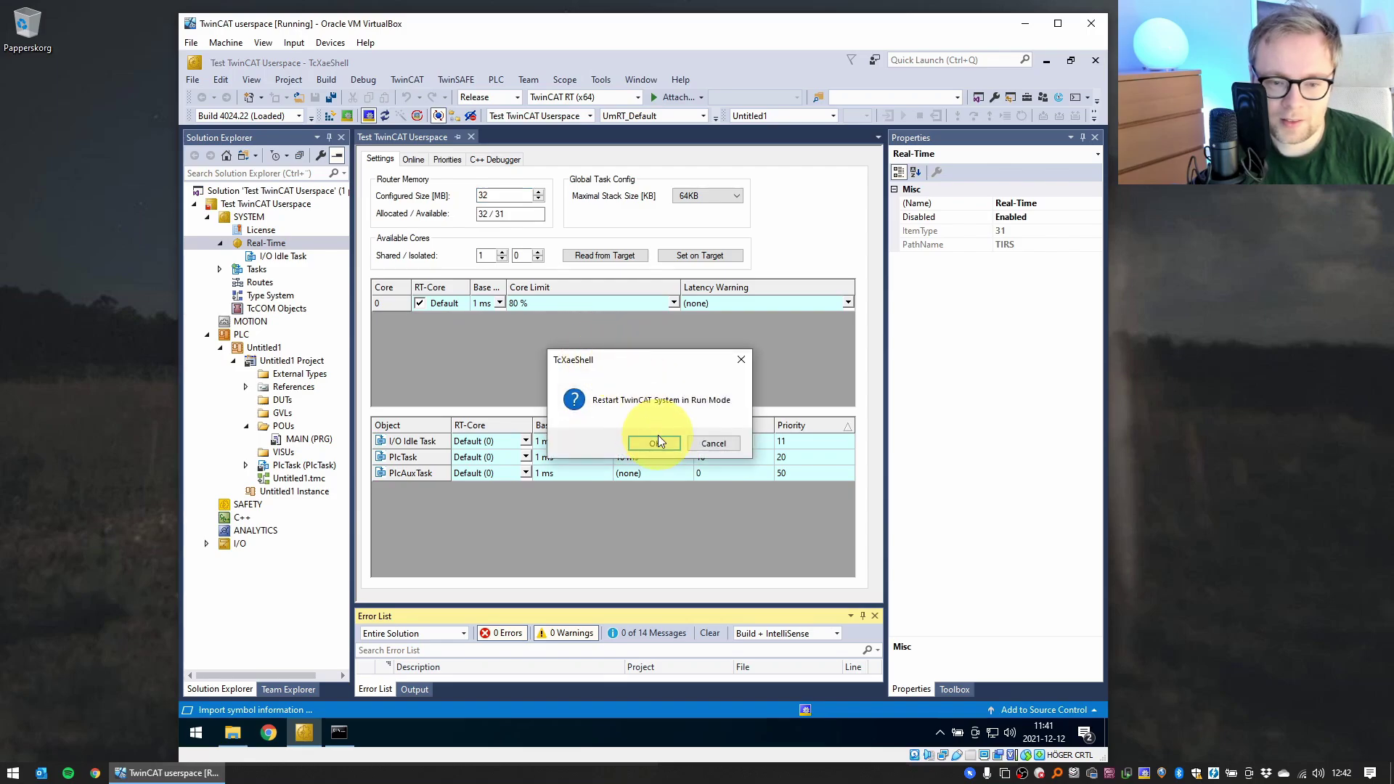
click(654, 445)
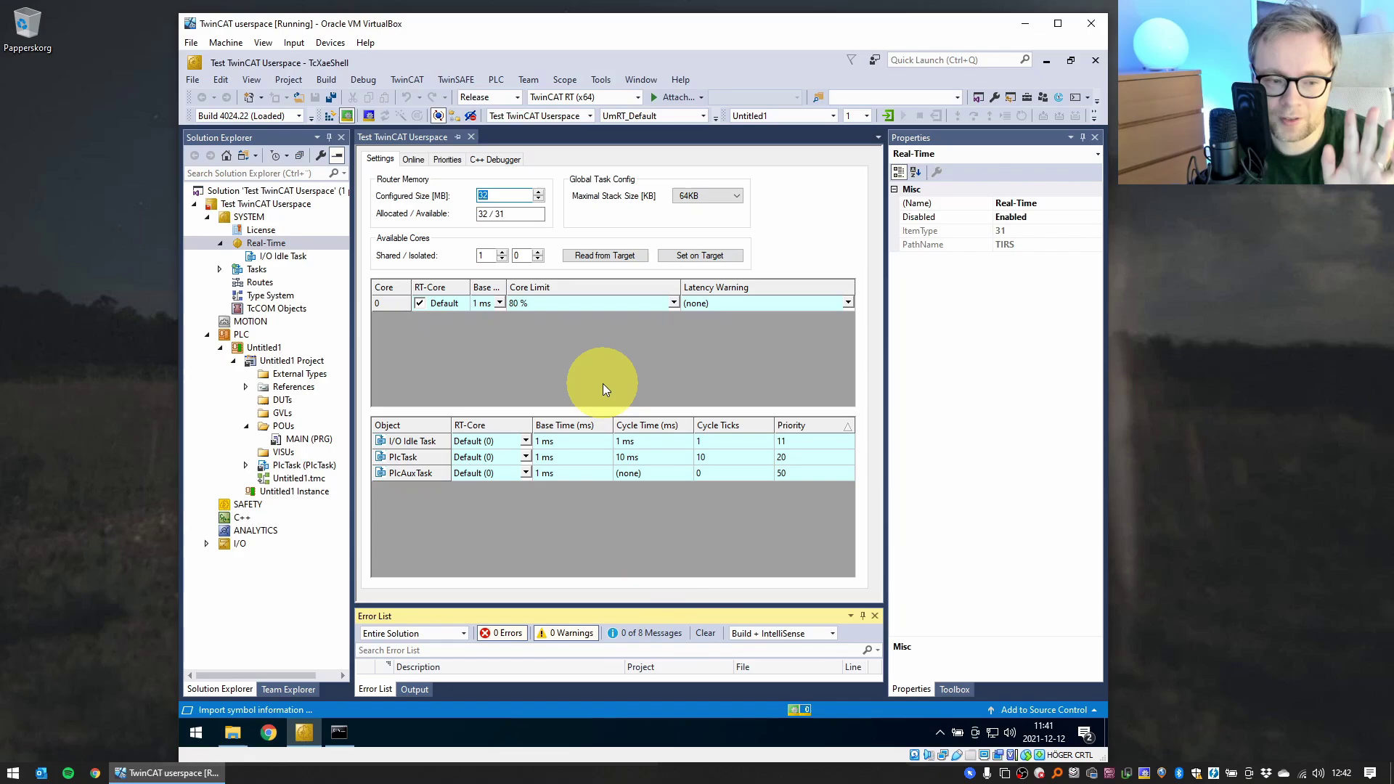
- Check CPU performance in Task Manager, showing four virtual processors, then close it
click(199, 728)
text(ta)
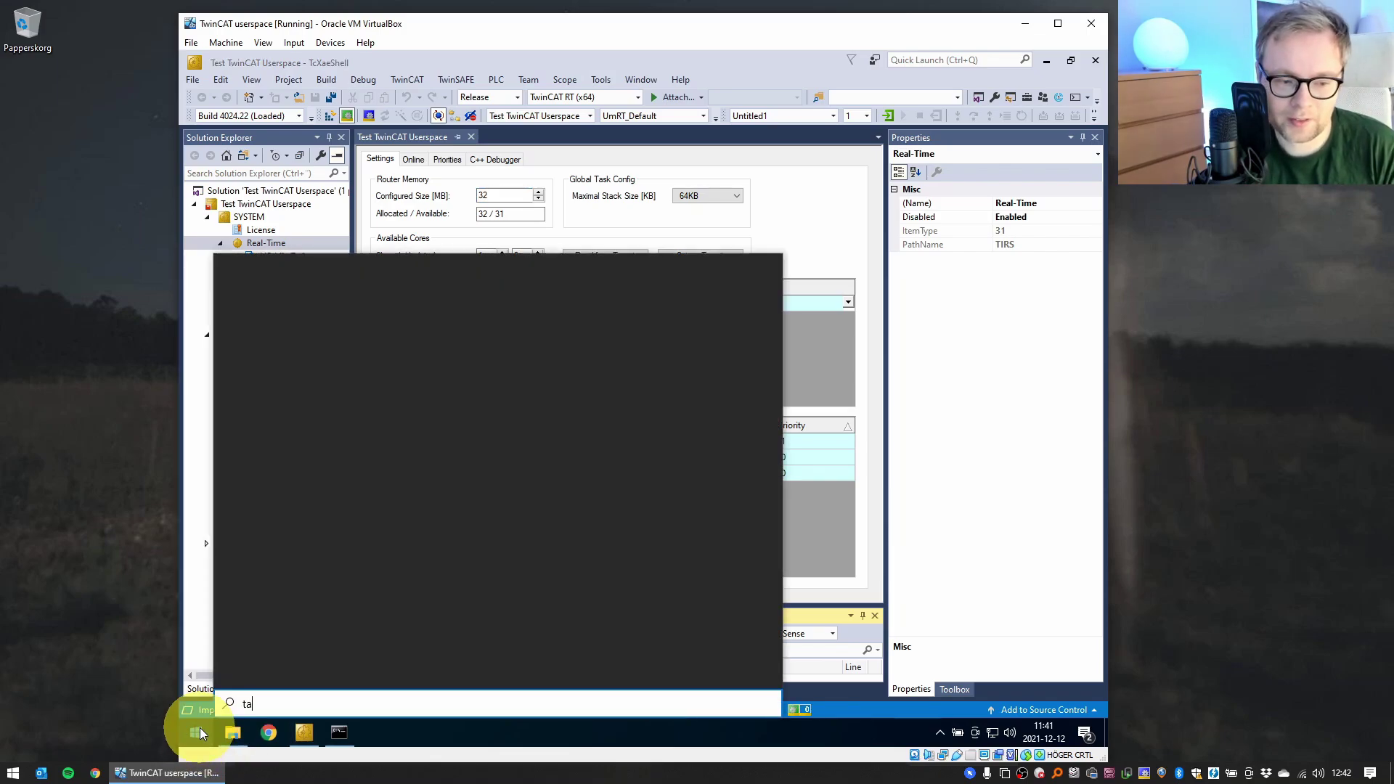
text(skmgr)
key(Return)
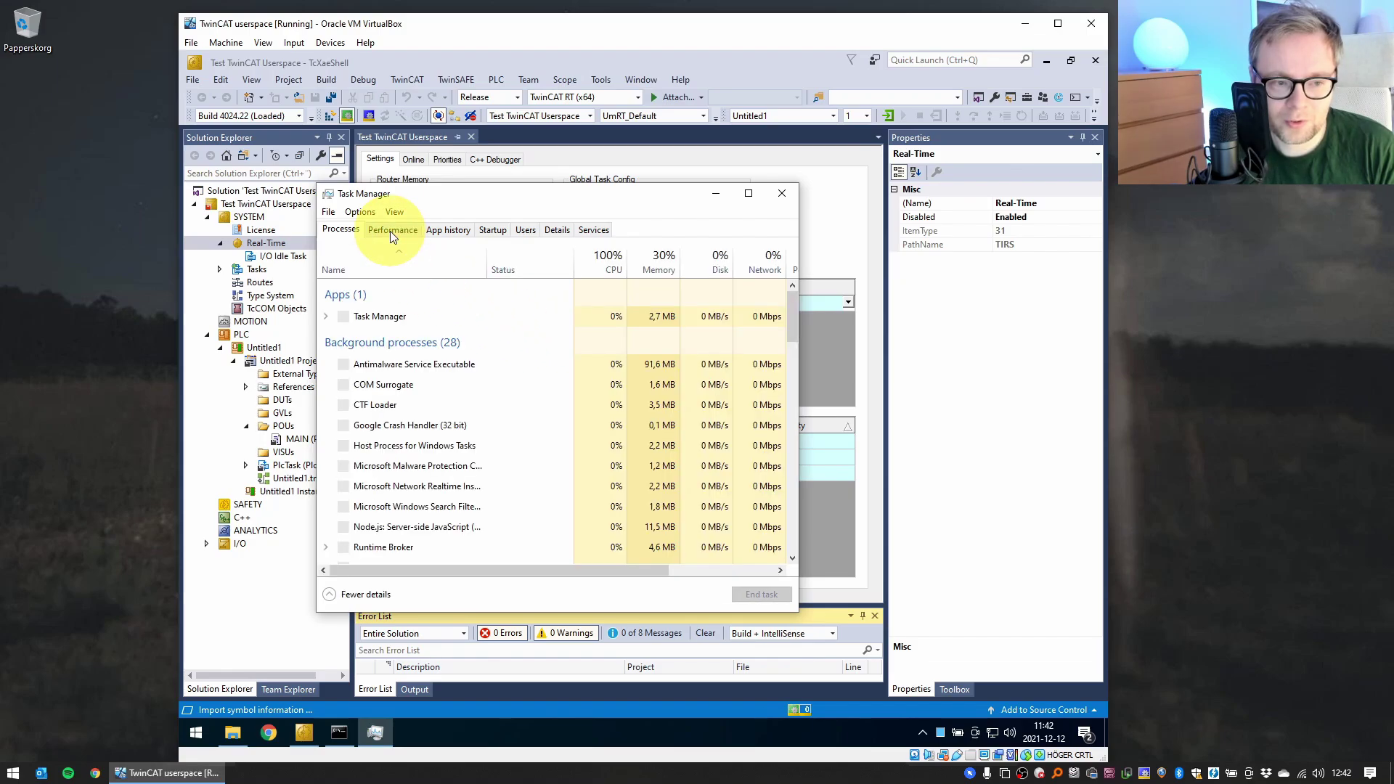
click(390, 231)
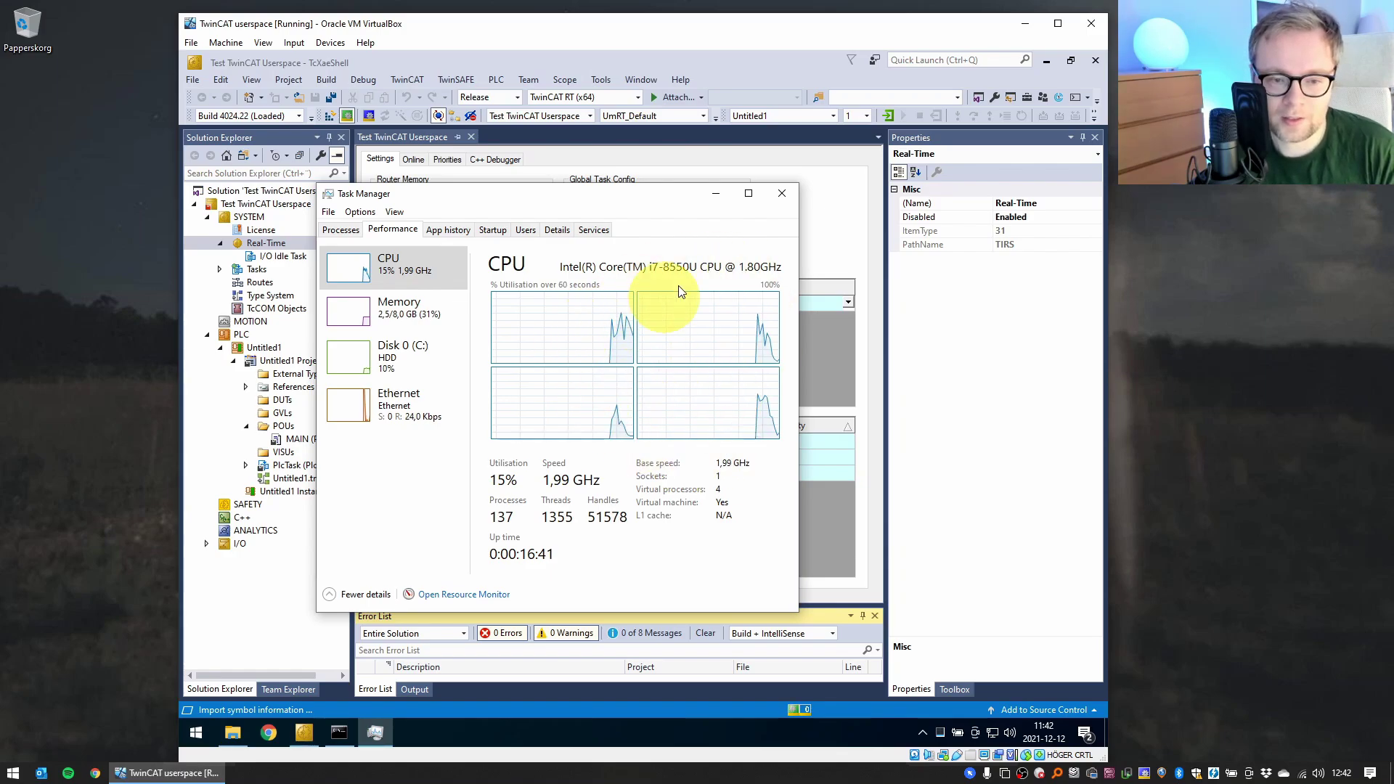
click(782, 193)
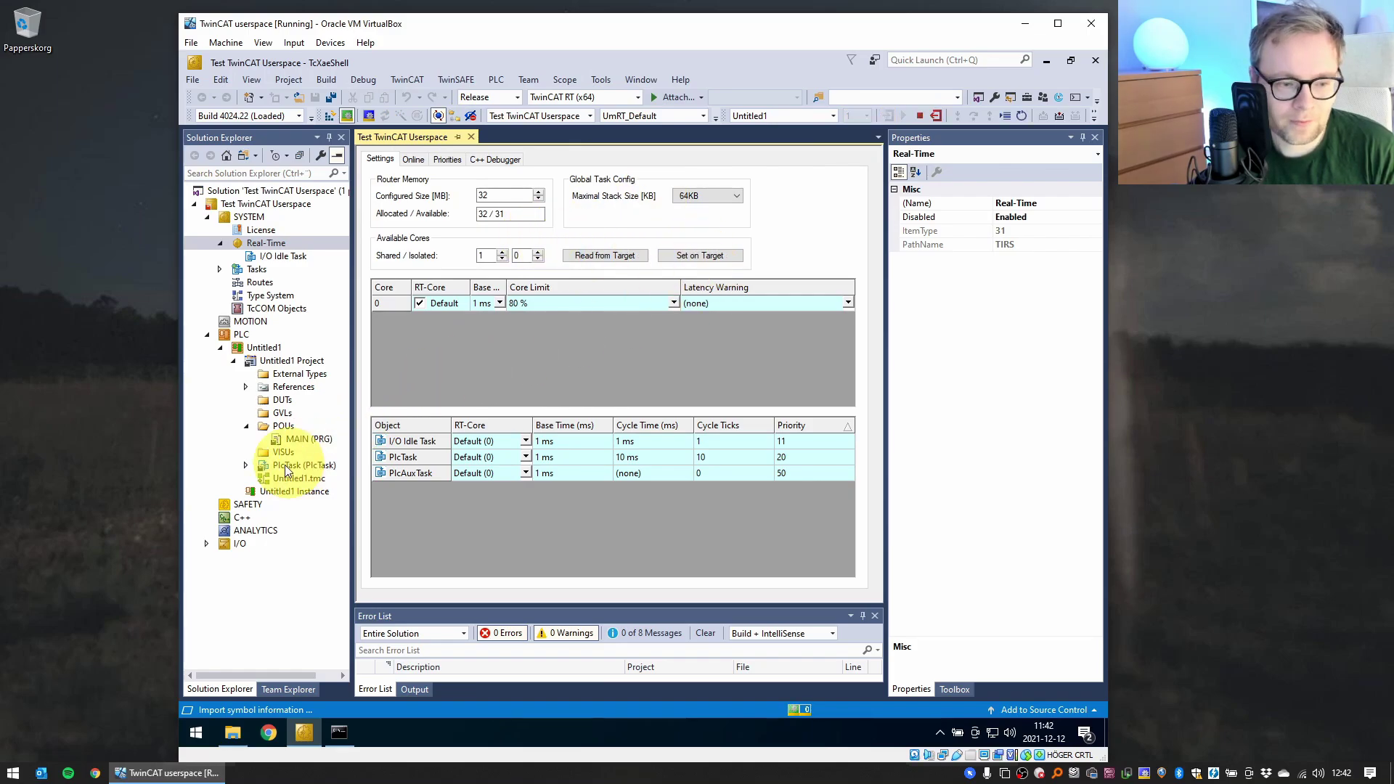
- Query runtime state in the console, then log in online to watch nCounter climb in MAIN
click(305, 438)
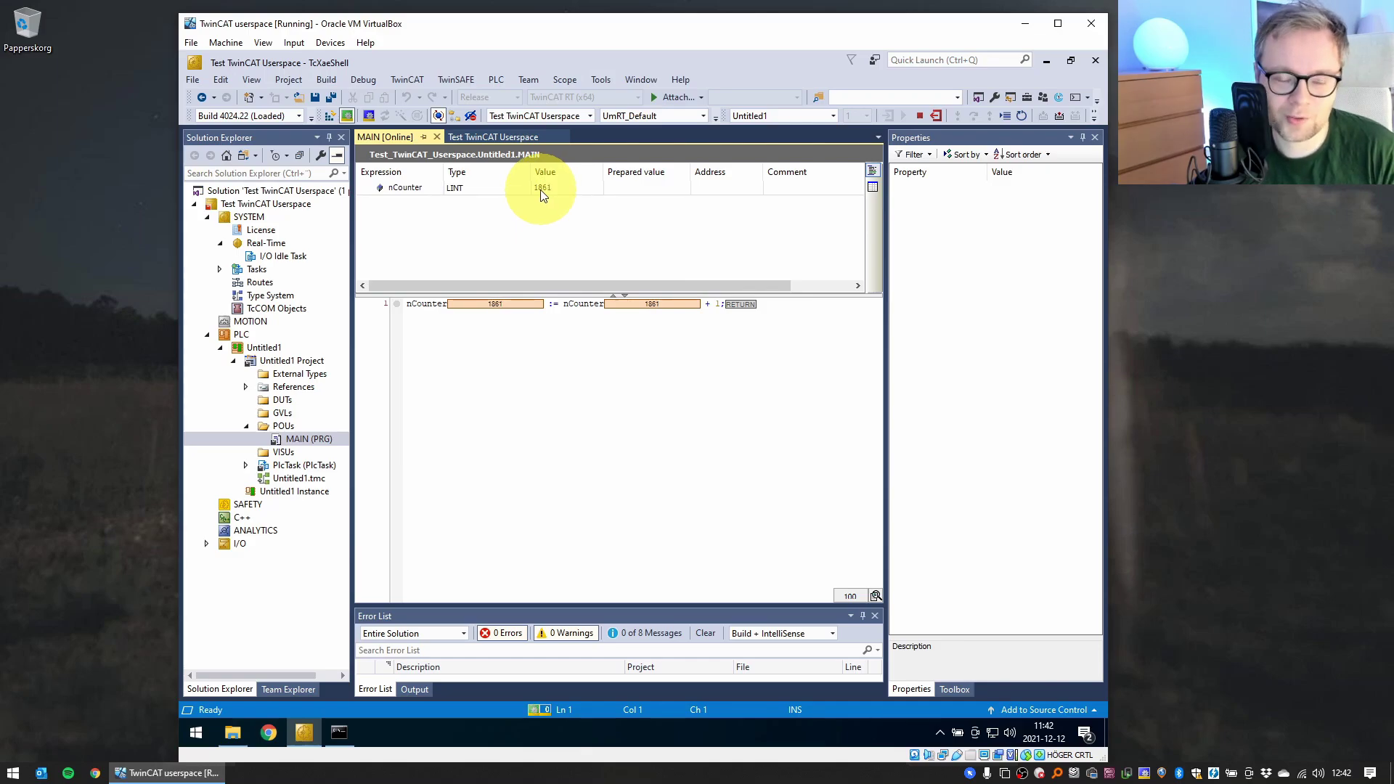
click(341, 734)
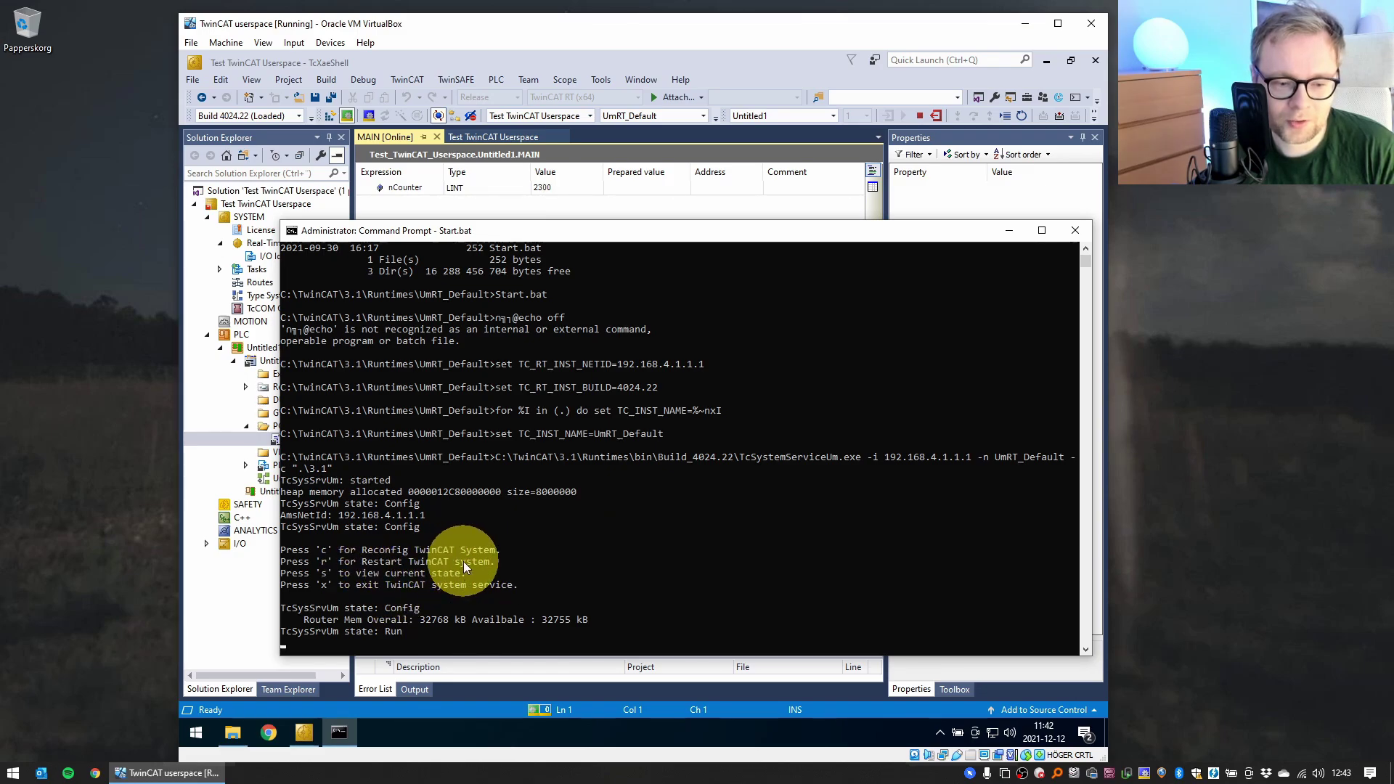
key(r)
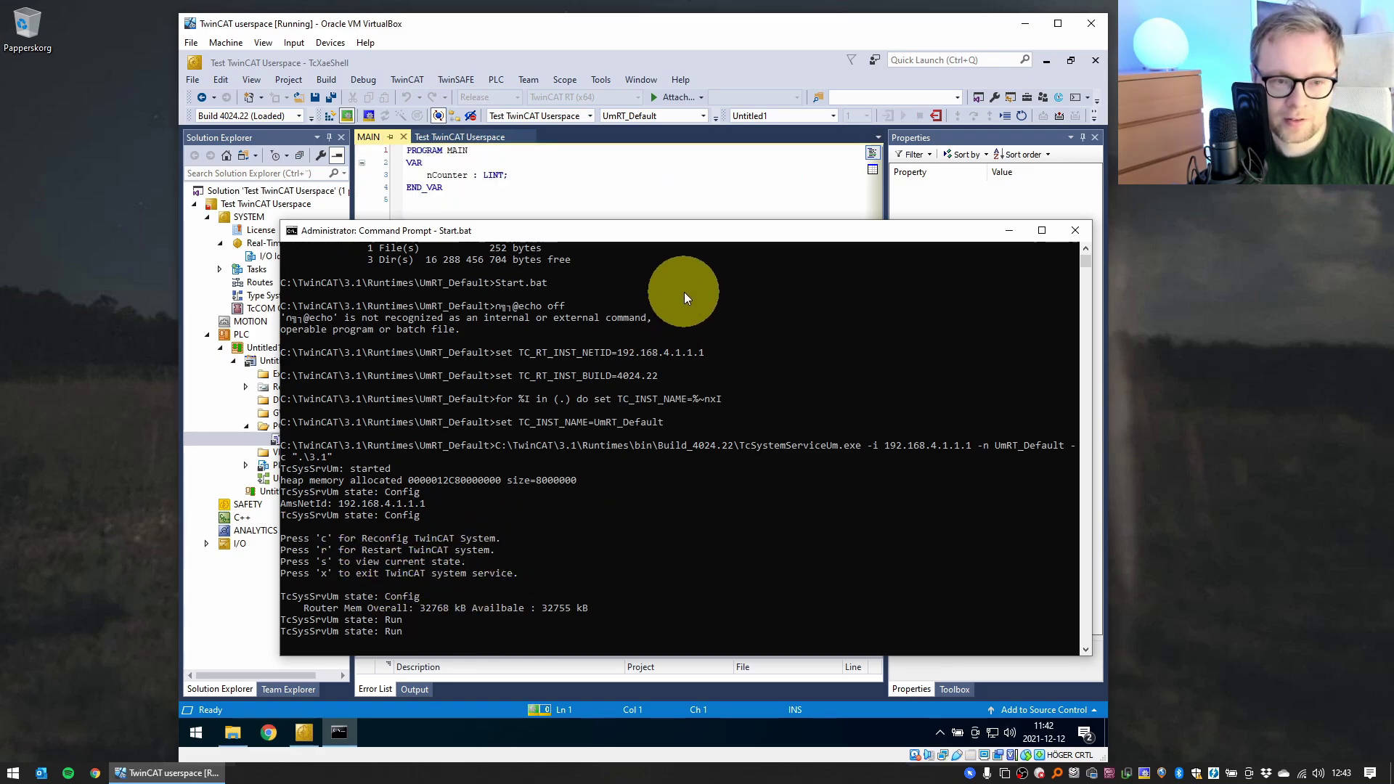
click(589, 187)
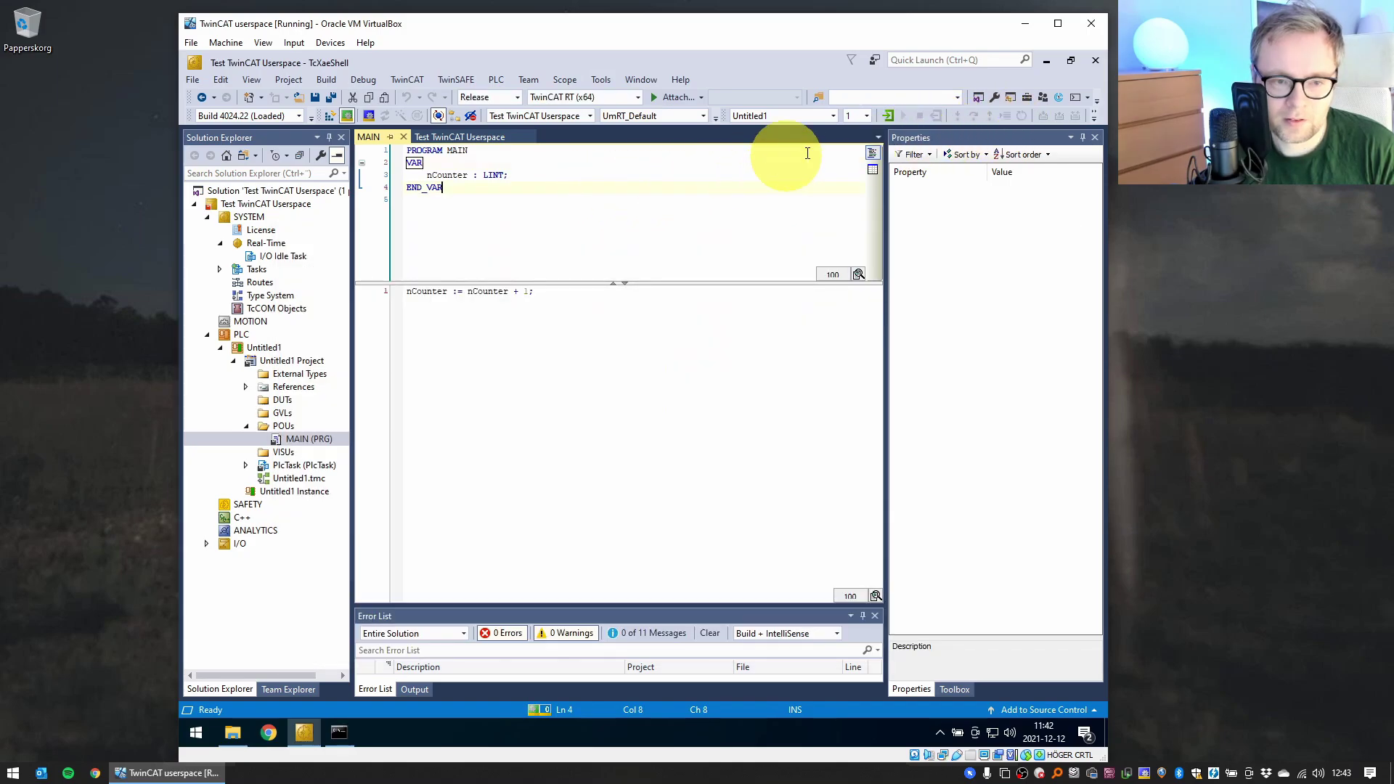
key(ctrl+F8)
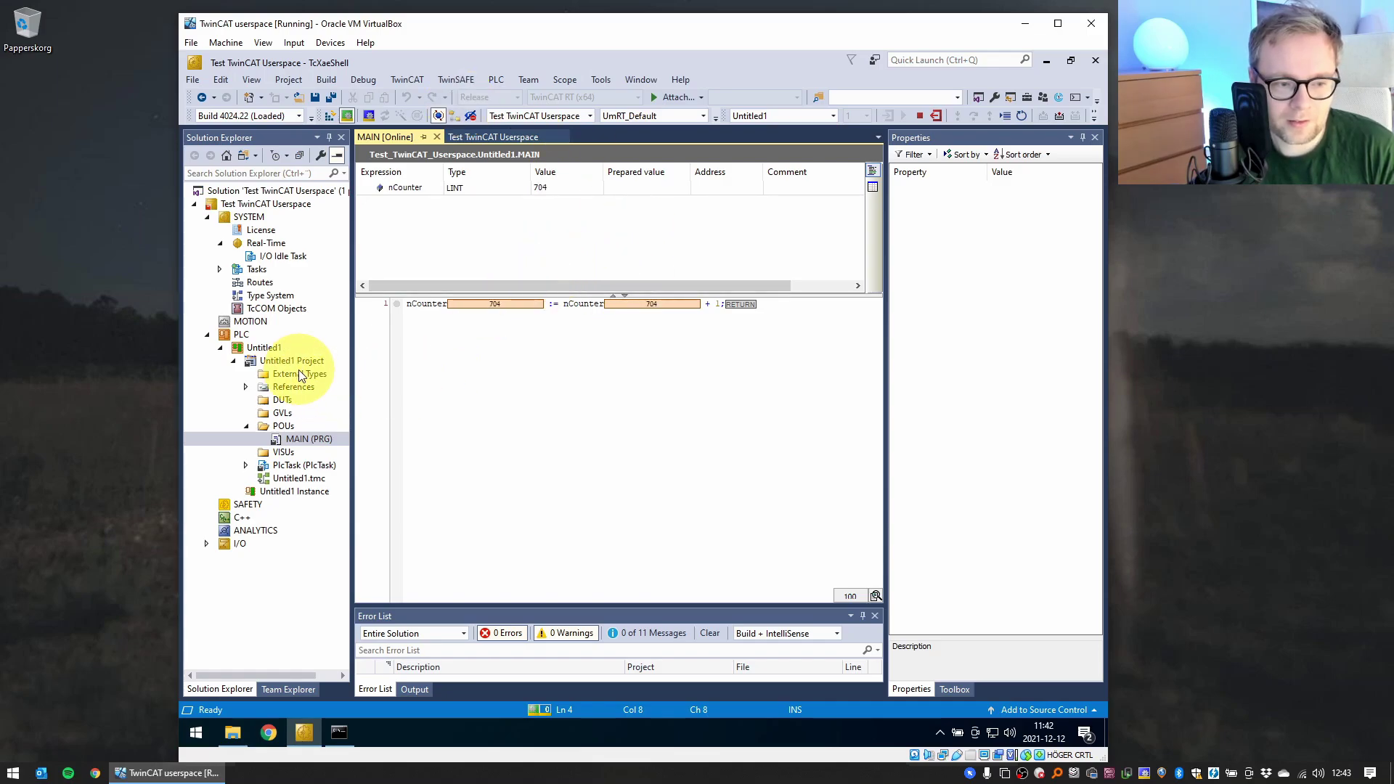
- Browse to UmRT_Default\3.1\Boot\Plc in Explorer and locate the Port_851.autostart file
click(240, 733)
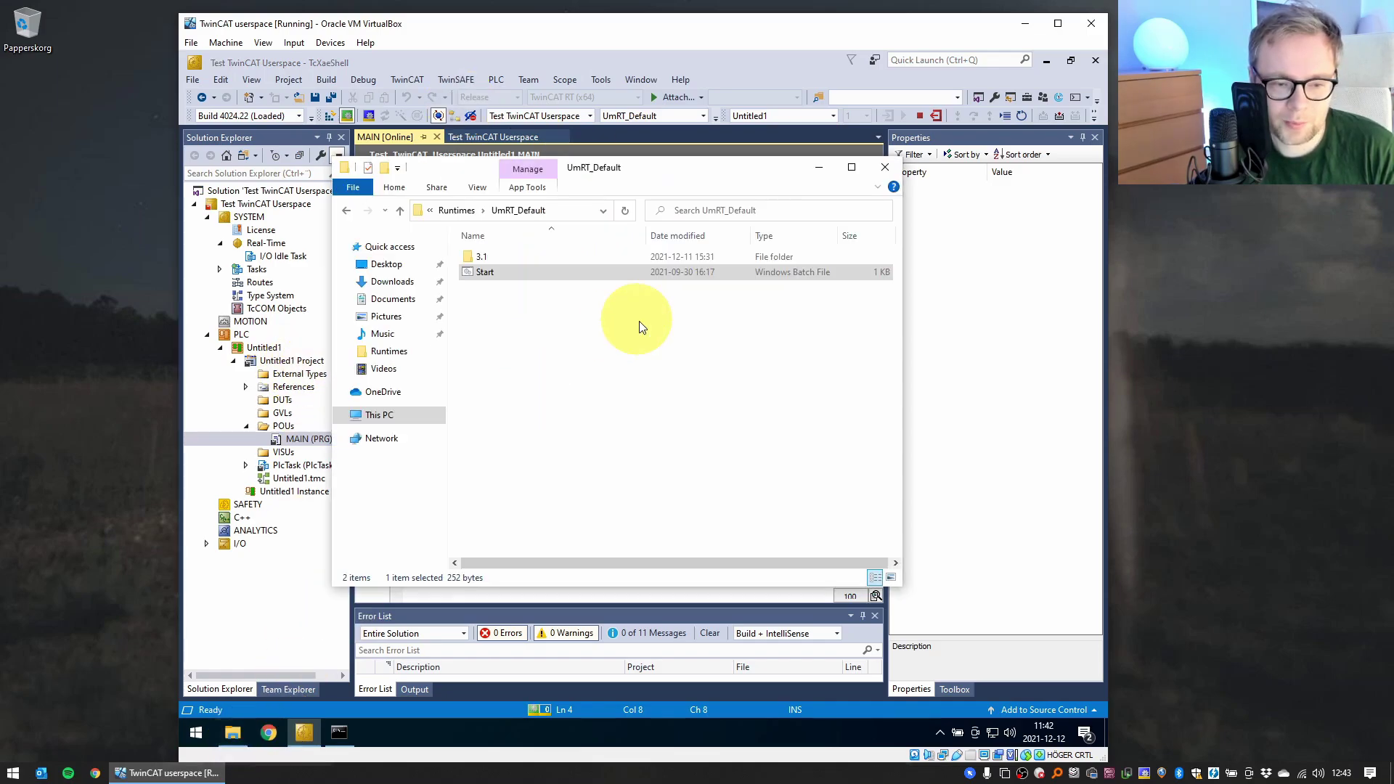
double_click(500, 256)
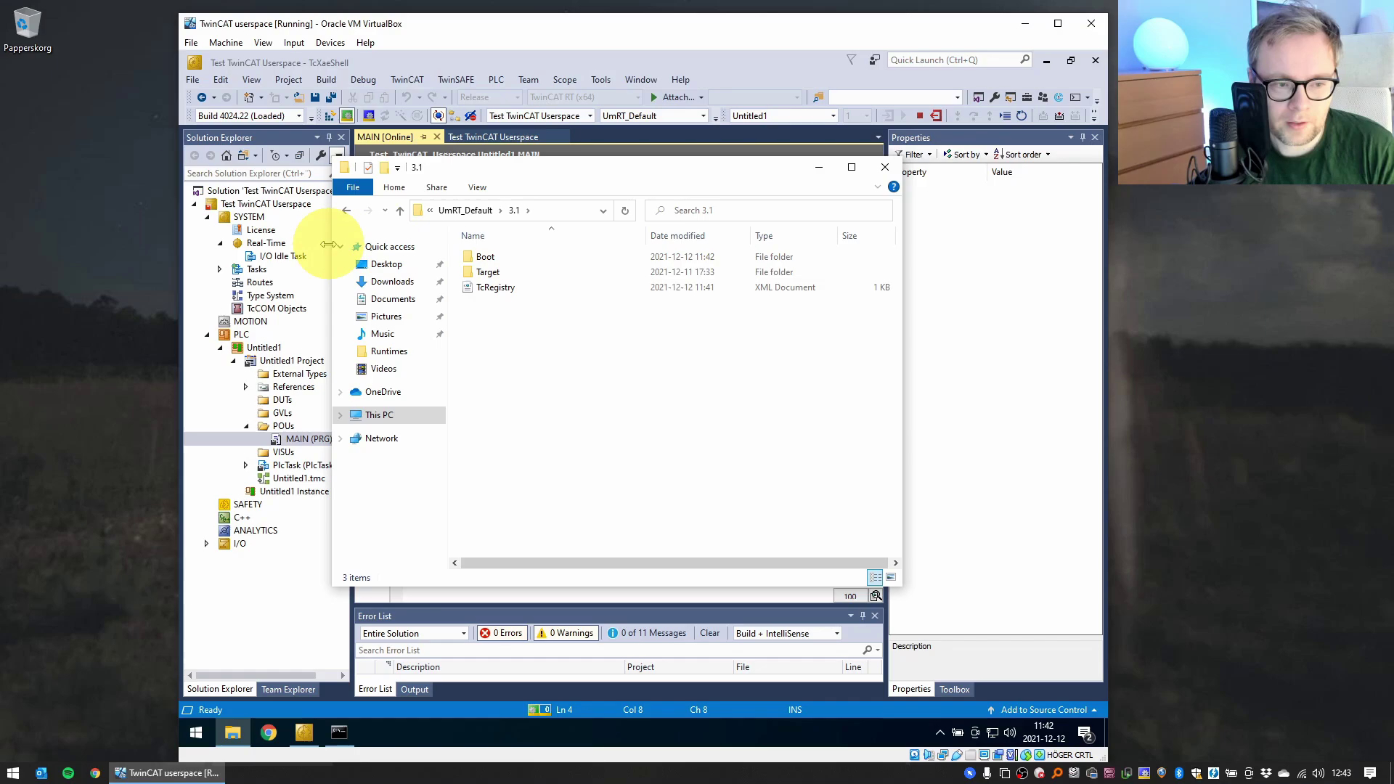
mouse_move(332, 247)
mouse_down()
mouse_move(221, 246)
mouse_move(268, 247)
mouse_up()
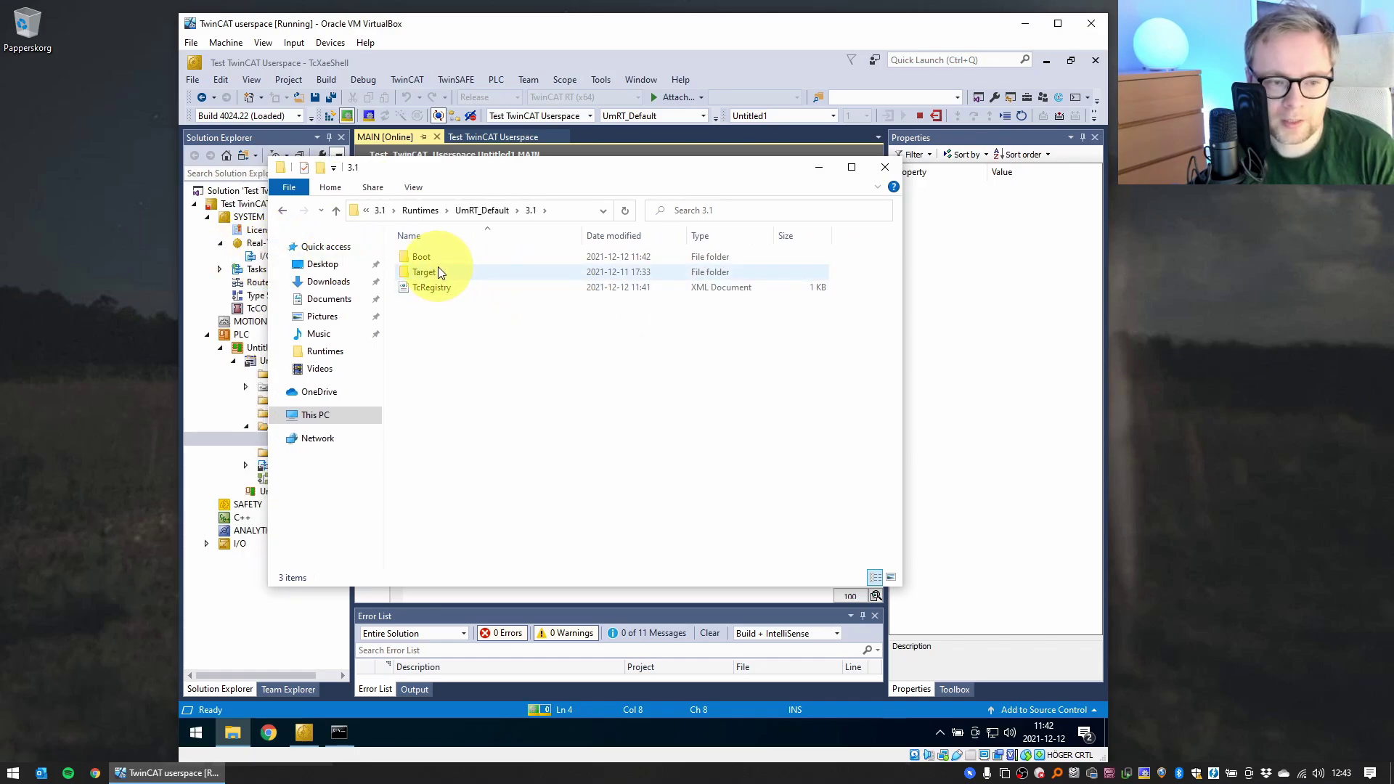
click(562, 211)
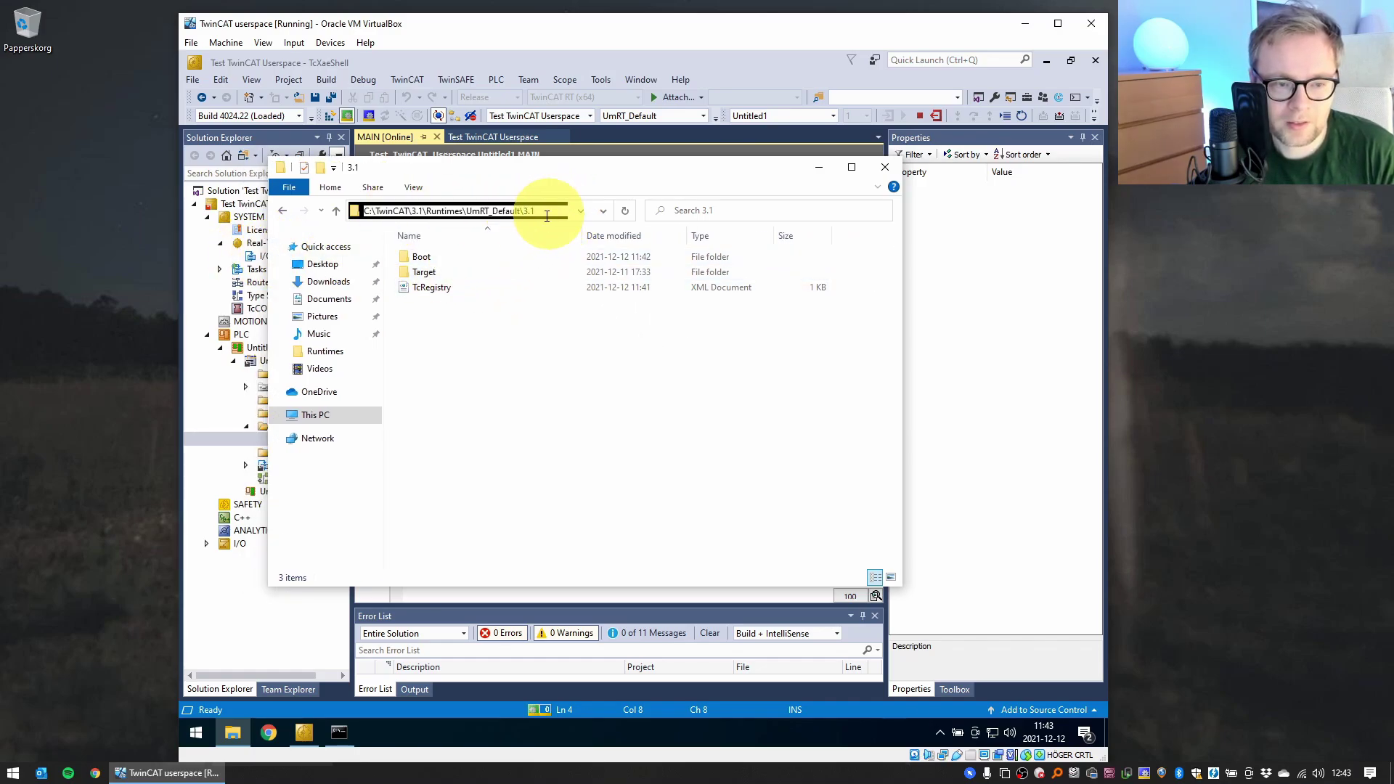
click(424, 258)
double_click(423, 259)
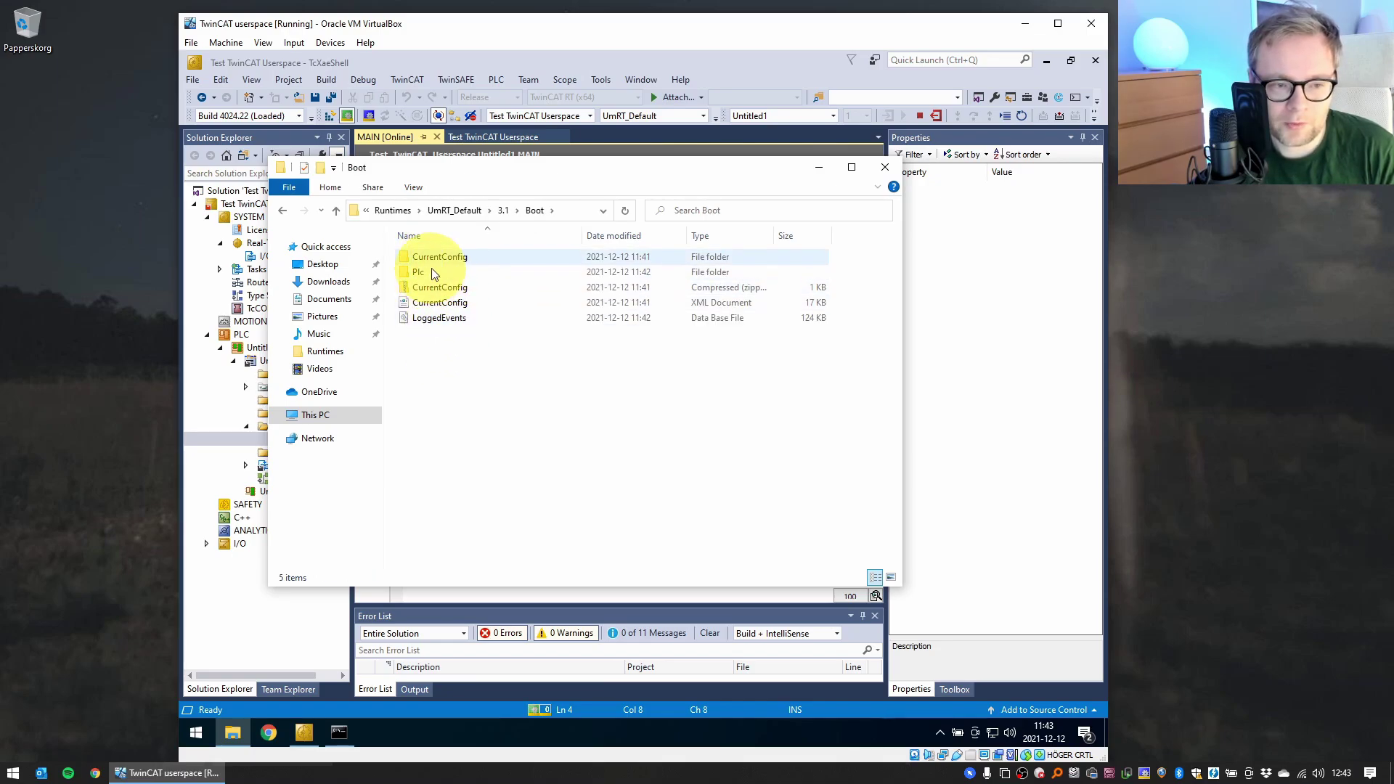
double_click(430, 276)
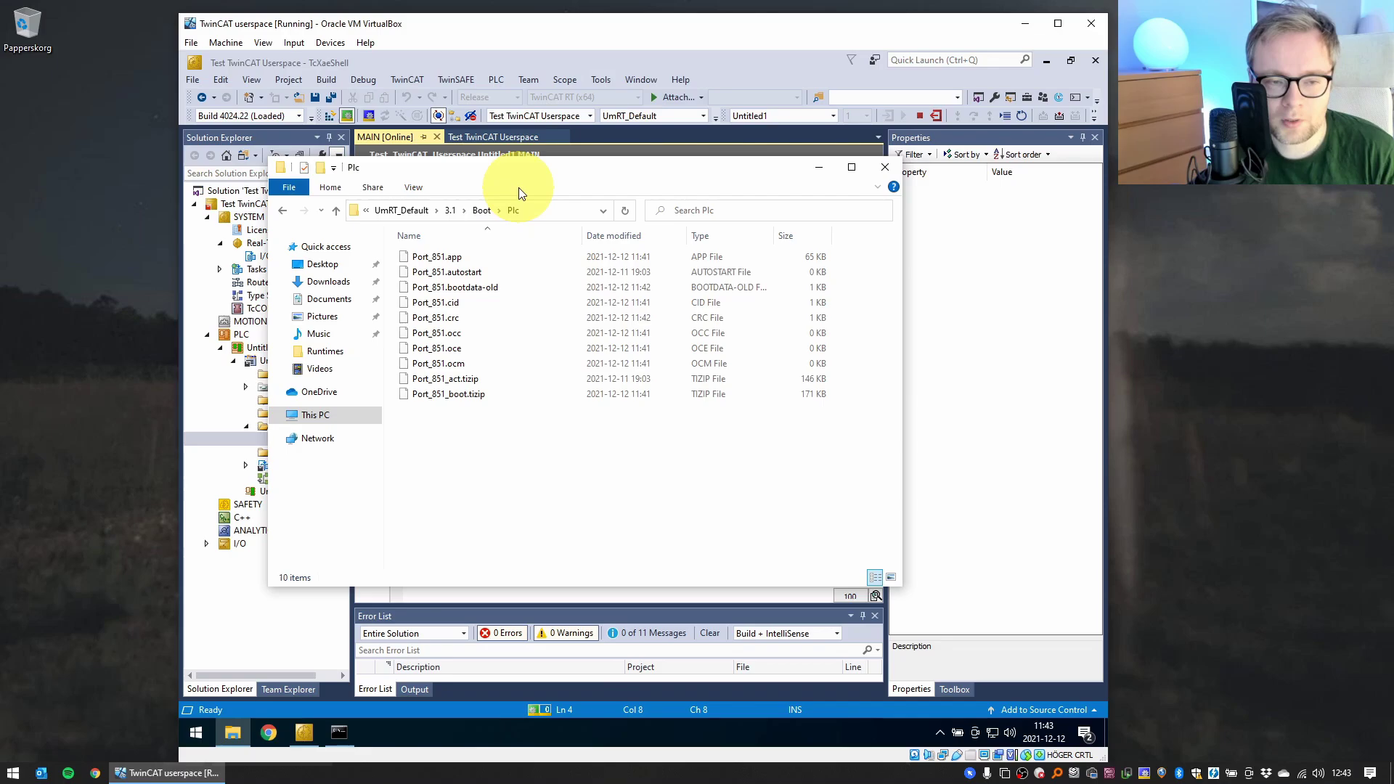
drag(549, 175, 561, 177)
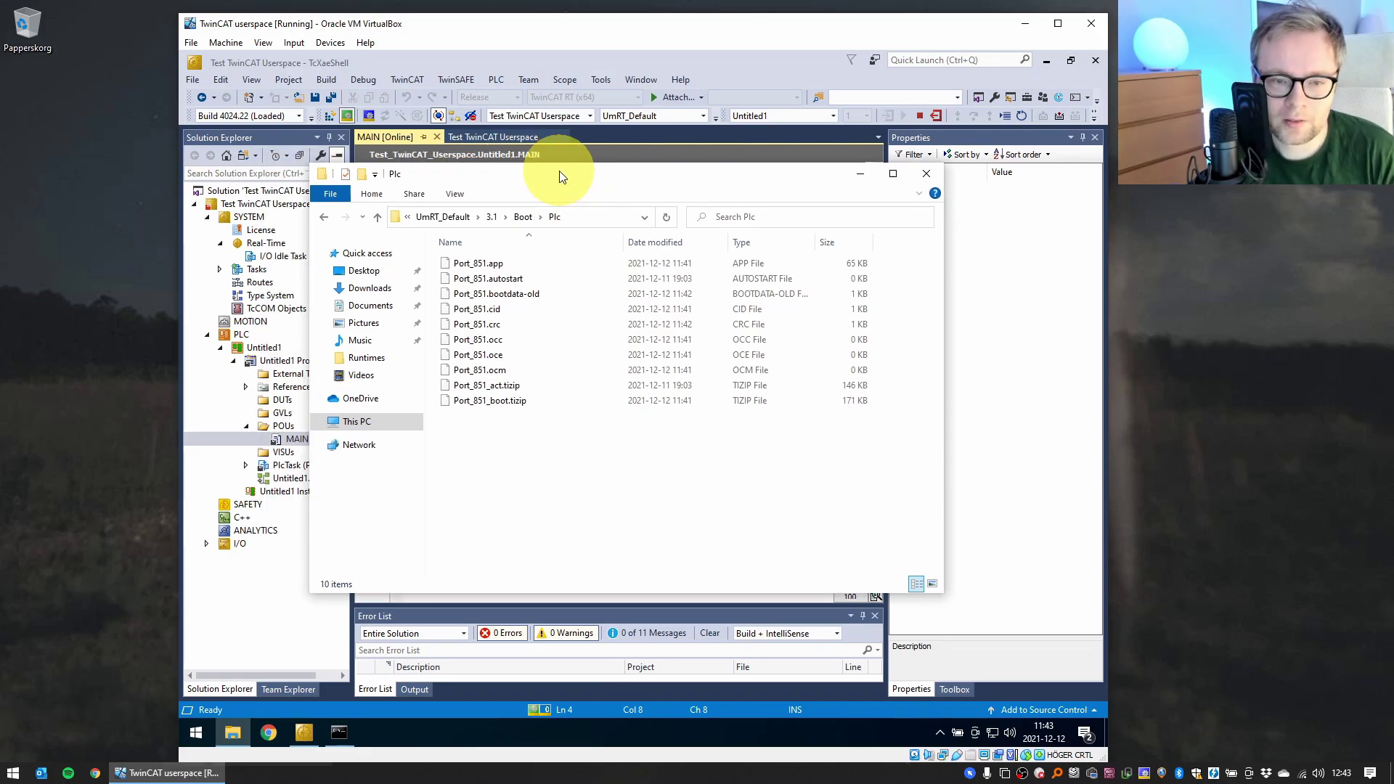
click(511, 278)
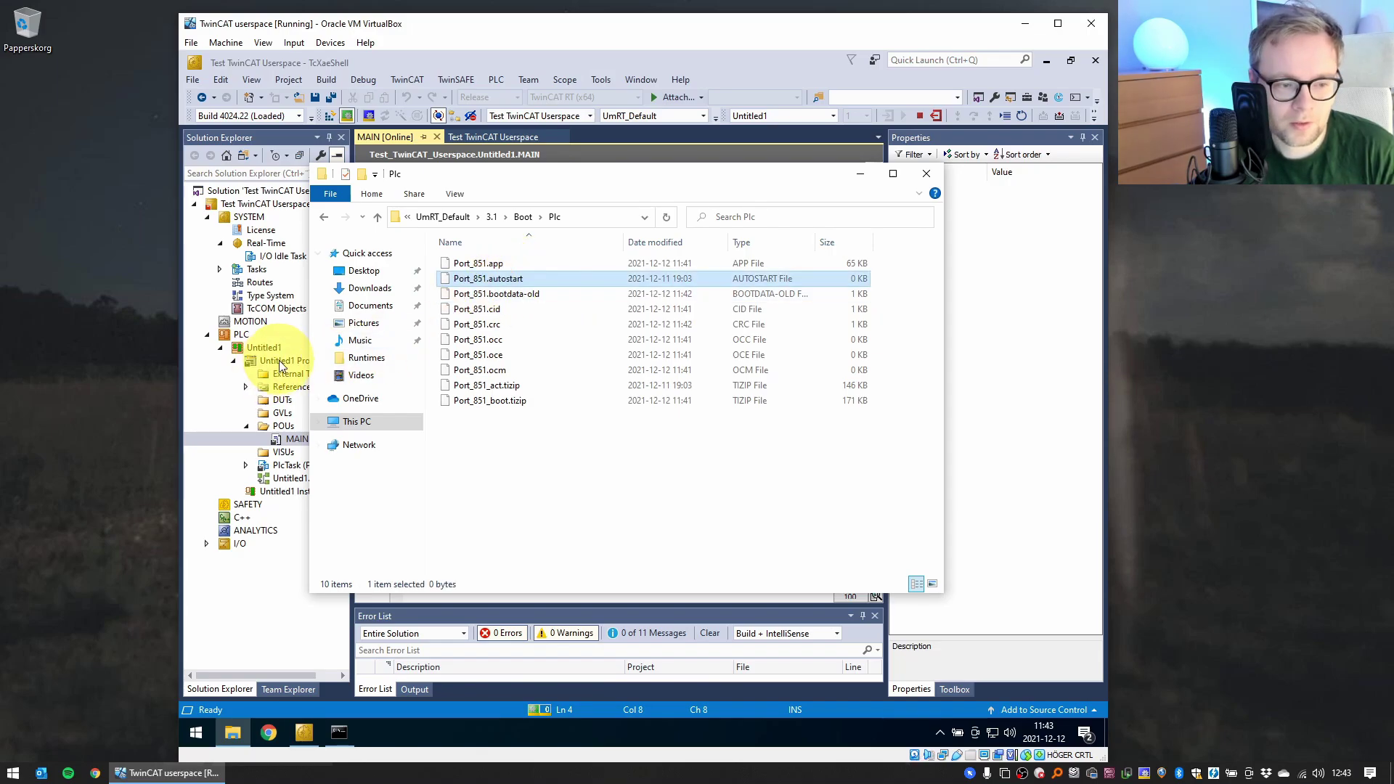
- Turn off Autostart Boot Project for the Untitled1 PLC project
click(282, 361)
right_click(286, 360)
key(Escape)
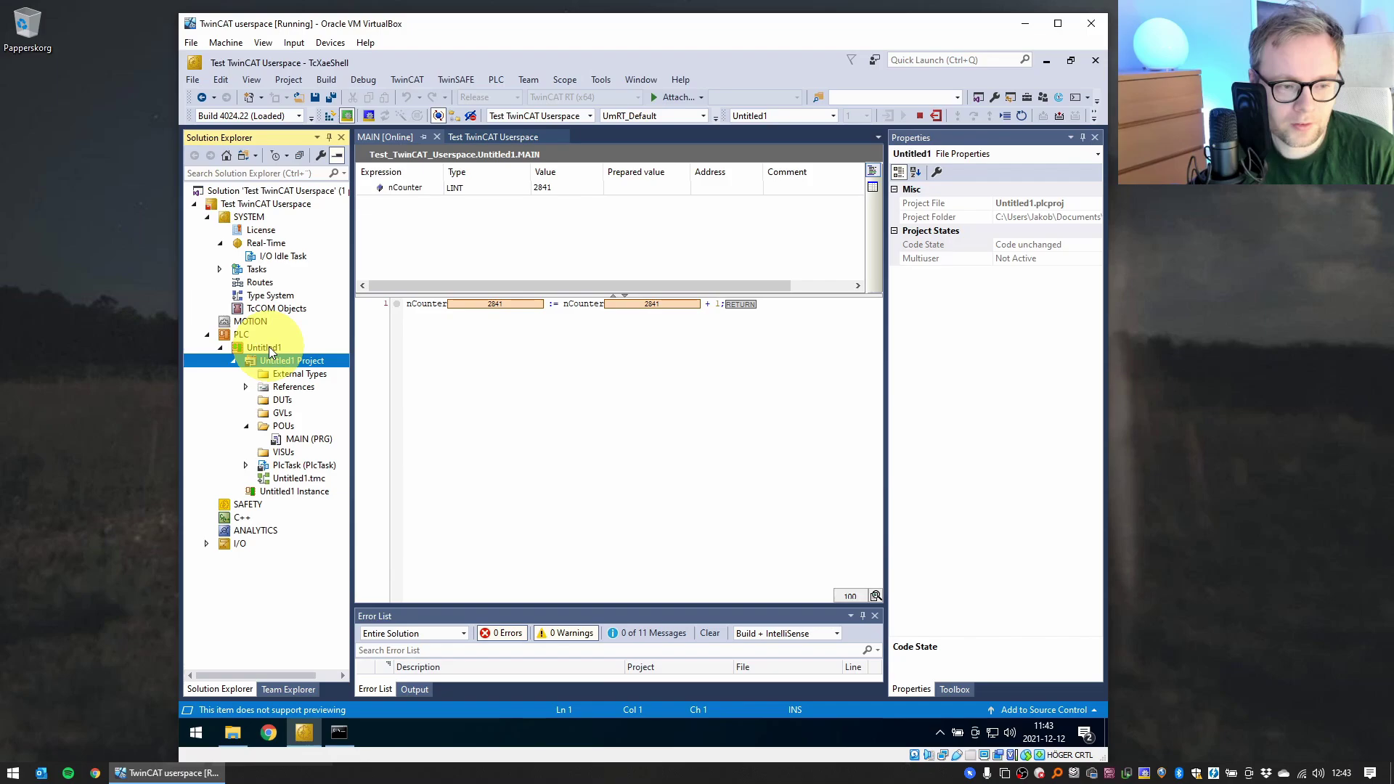
click(270, 351)
right_click(285, 350)
click(332, 376)
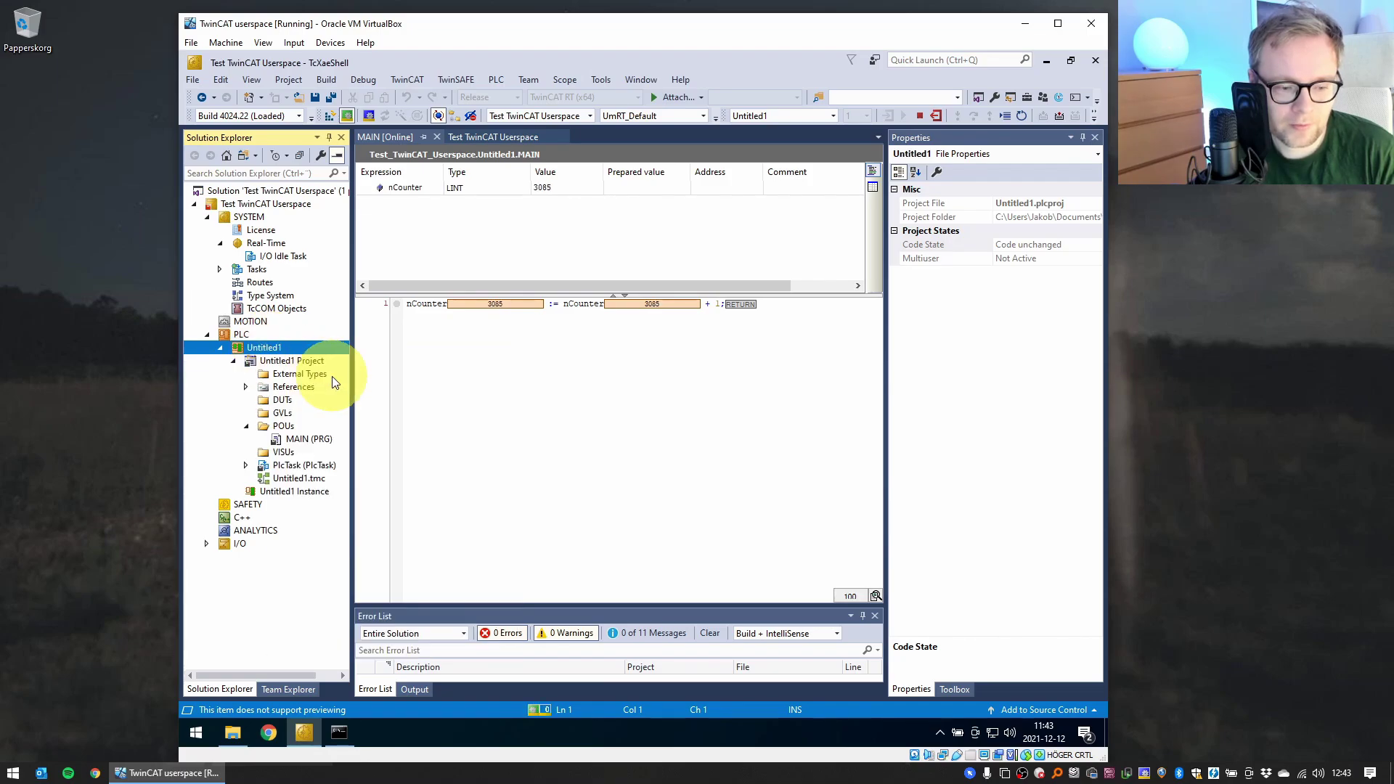
- Re-enable Autostart Boot Project, confirm Port_851.autostart reappears in Boot\Plc, and minimize Explorer
click(240, 734)
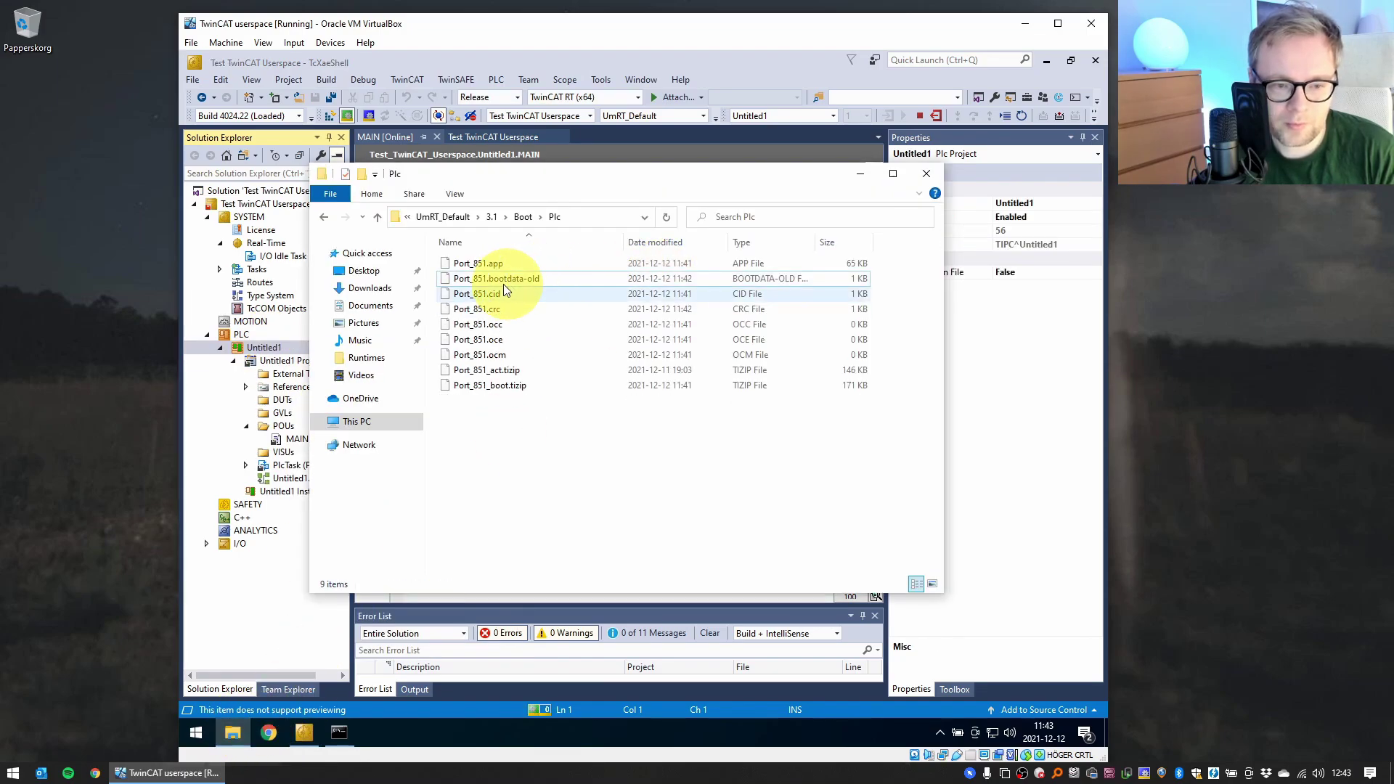
right_click(259, 354)
click(298, 373)
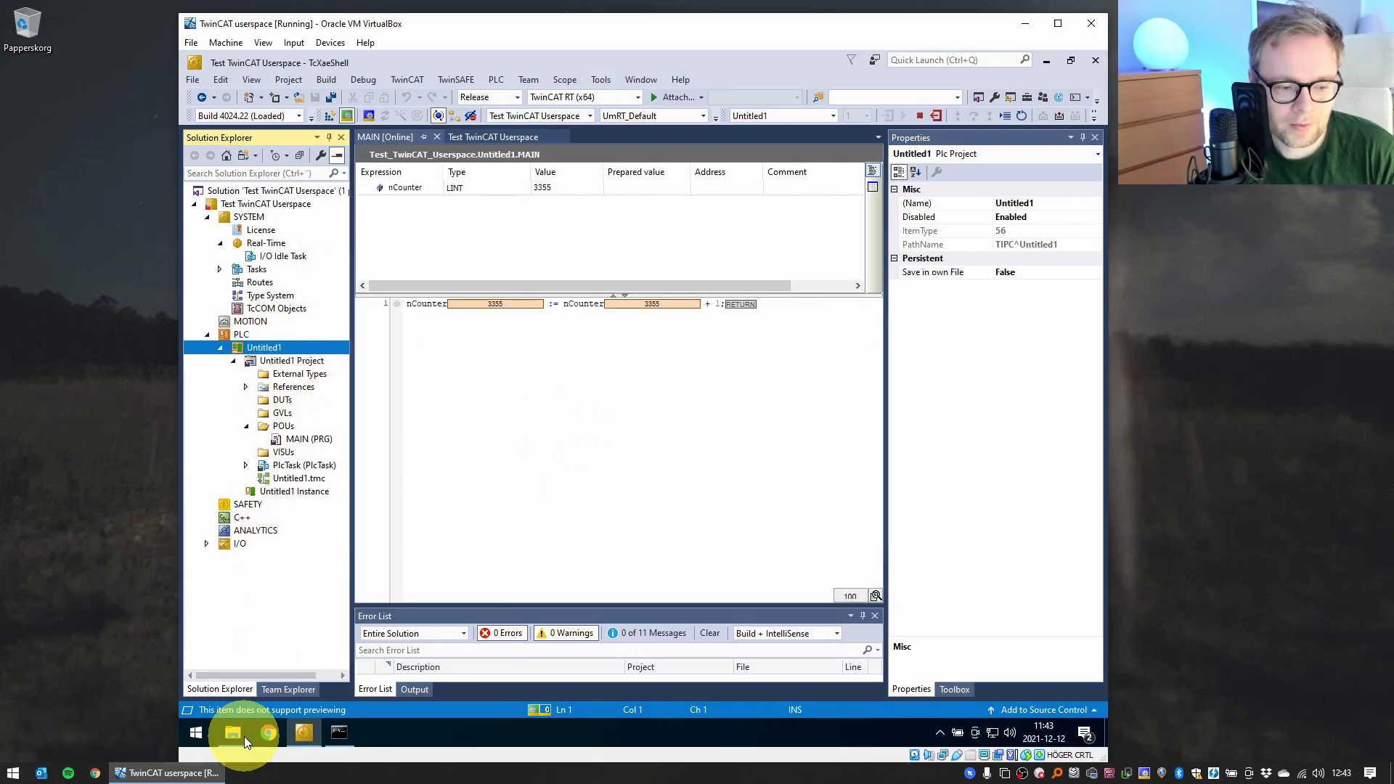
click(244, 735)
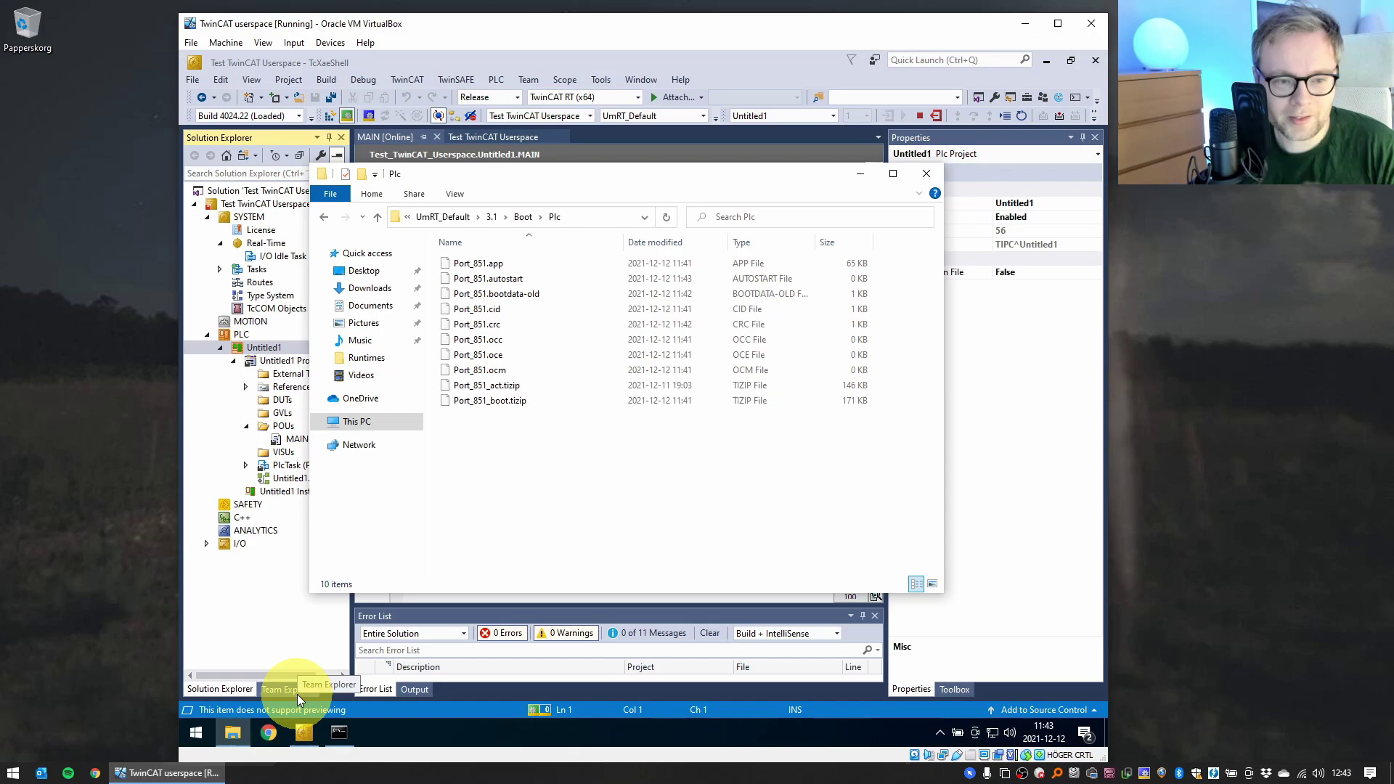
click(587, 217)
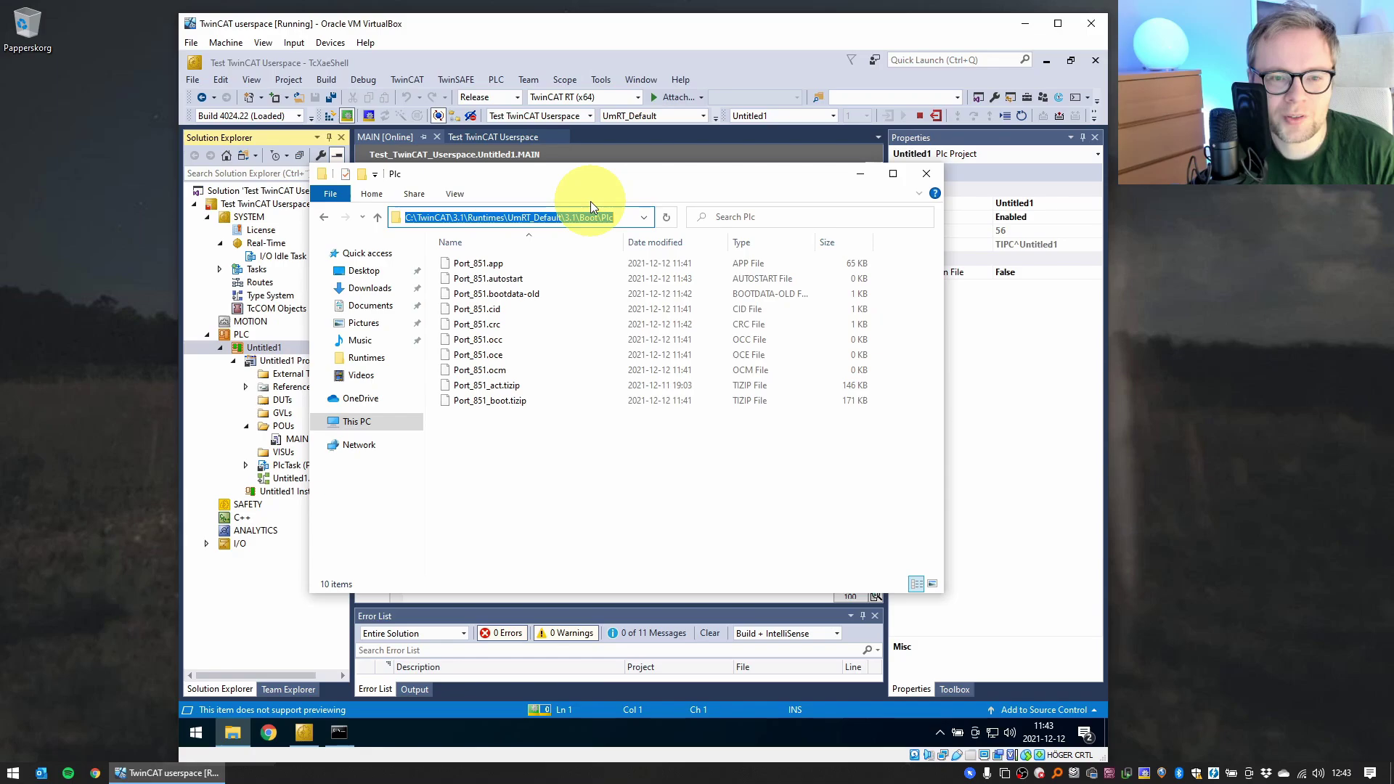
click(860, 175)
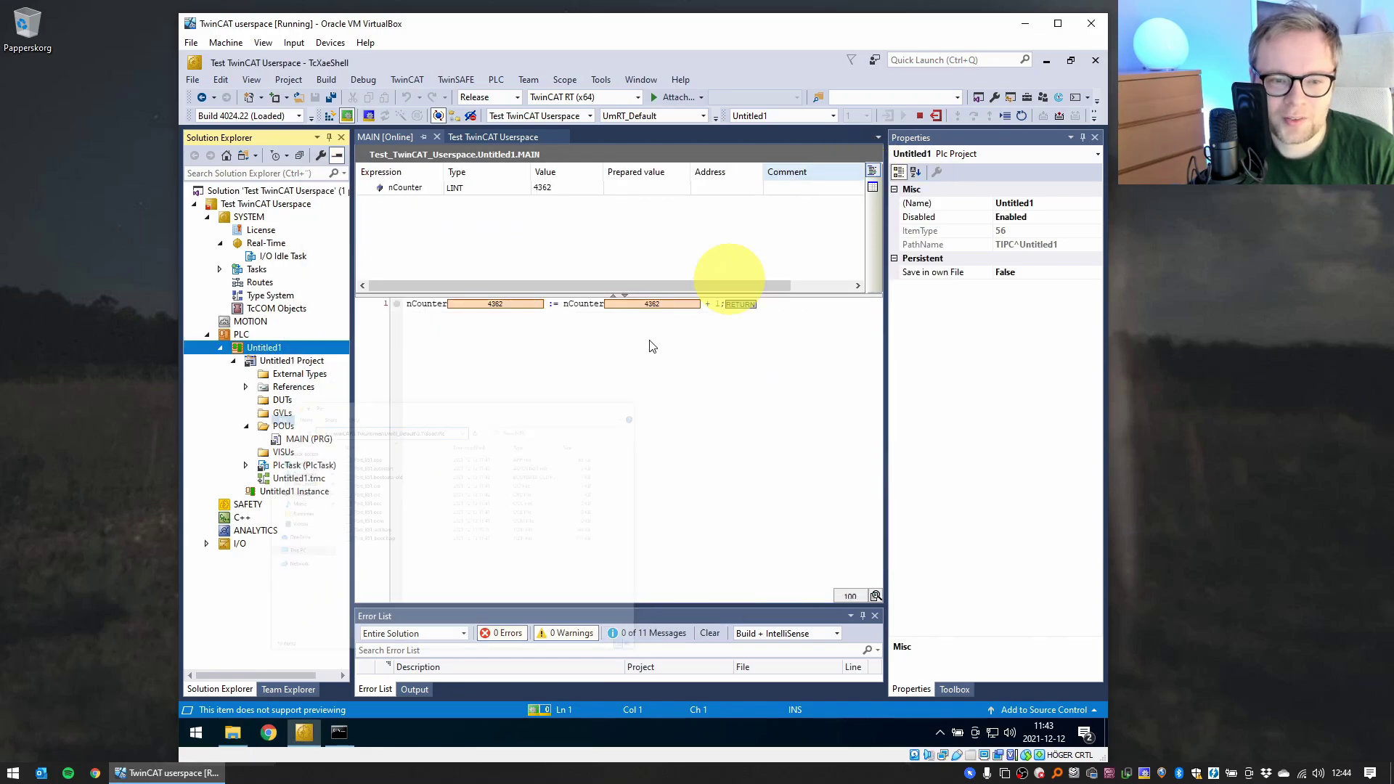
- Switch the user-mode runtime into config mode with c in the console
click(342, 733)
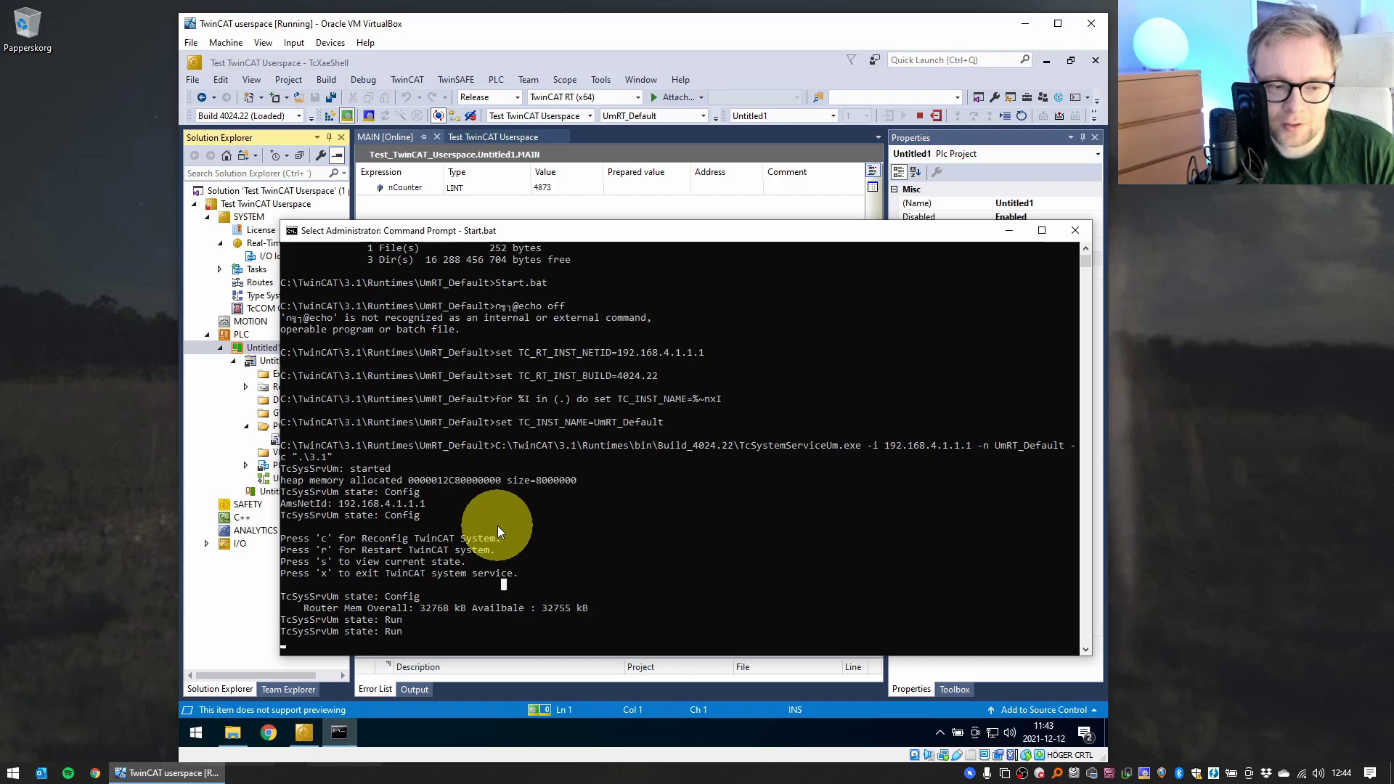
key(c)
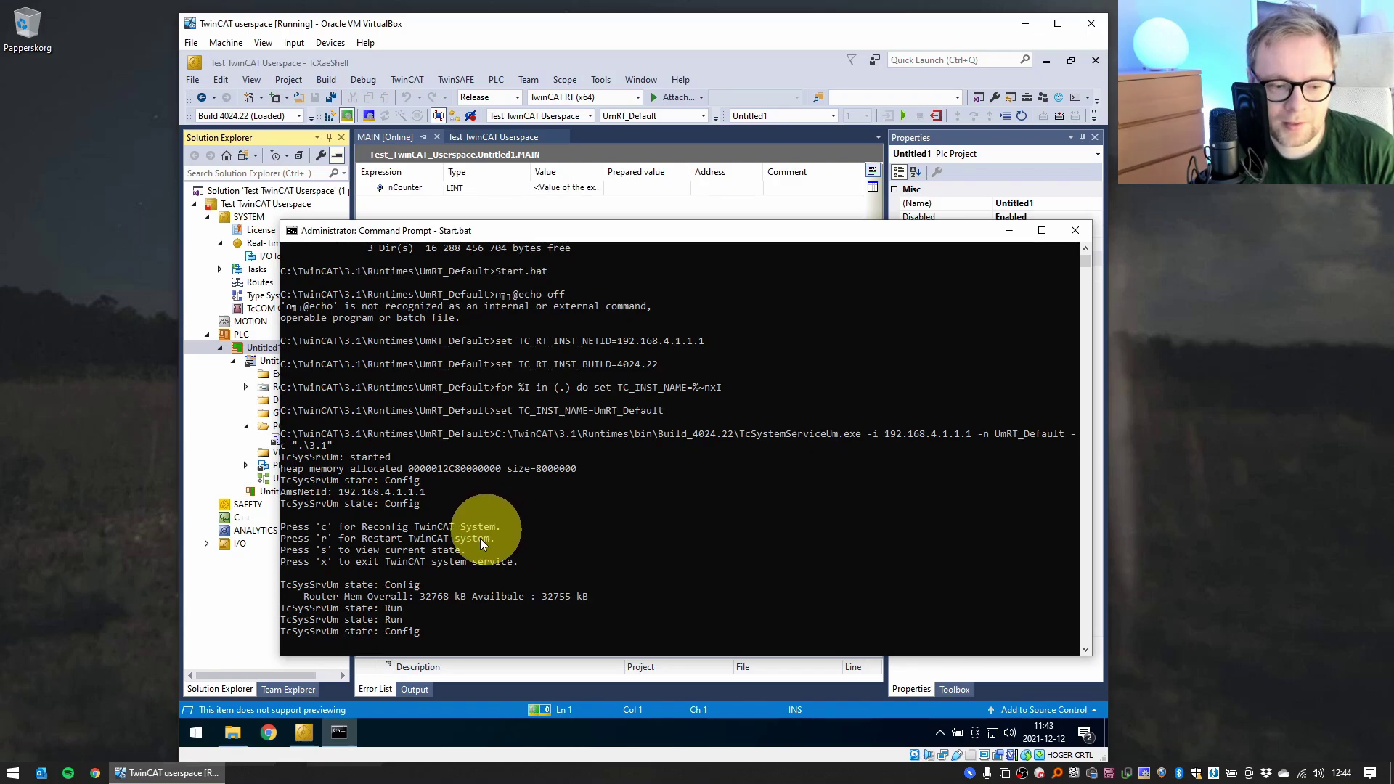
click(468, 55)
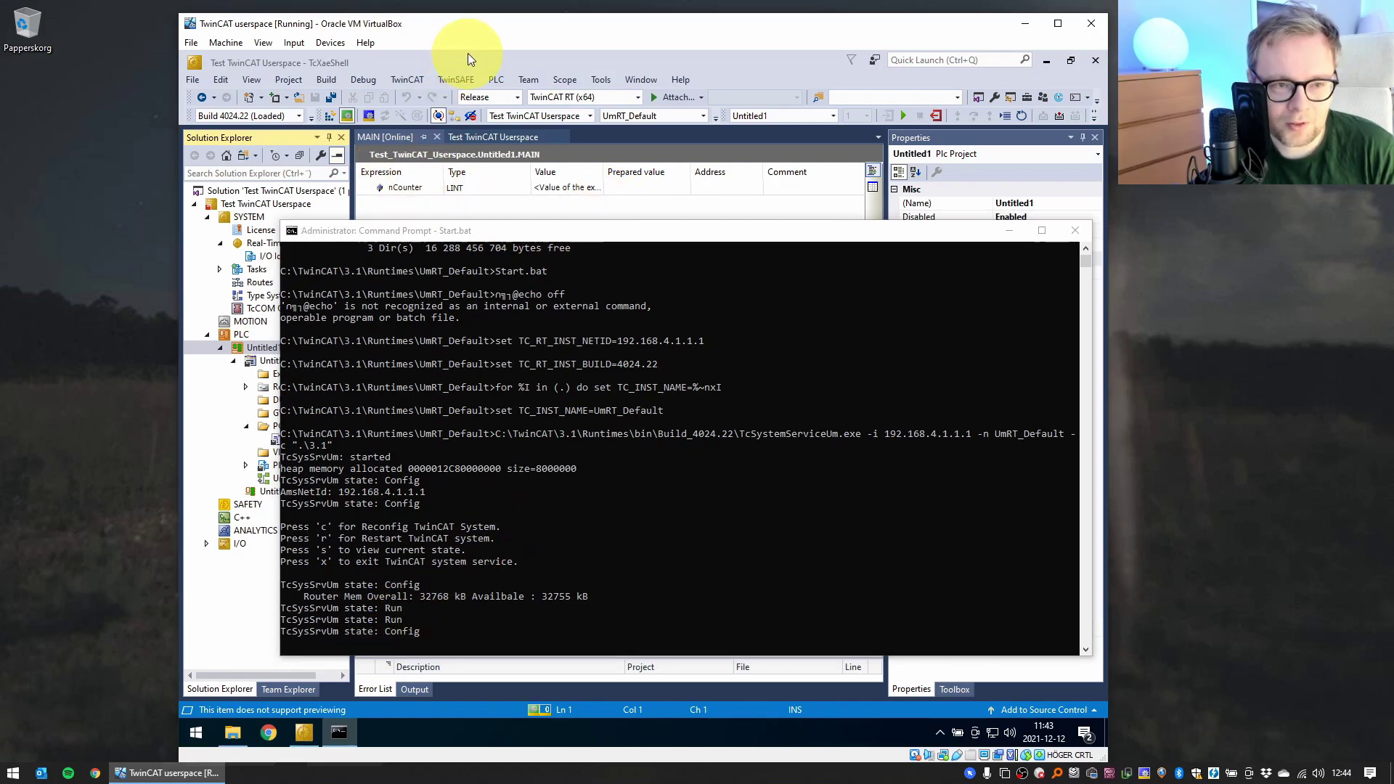
click(639, 367)
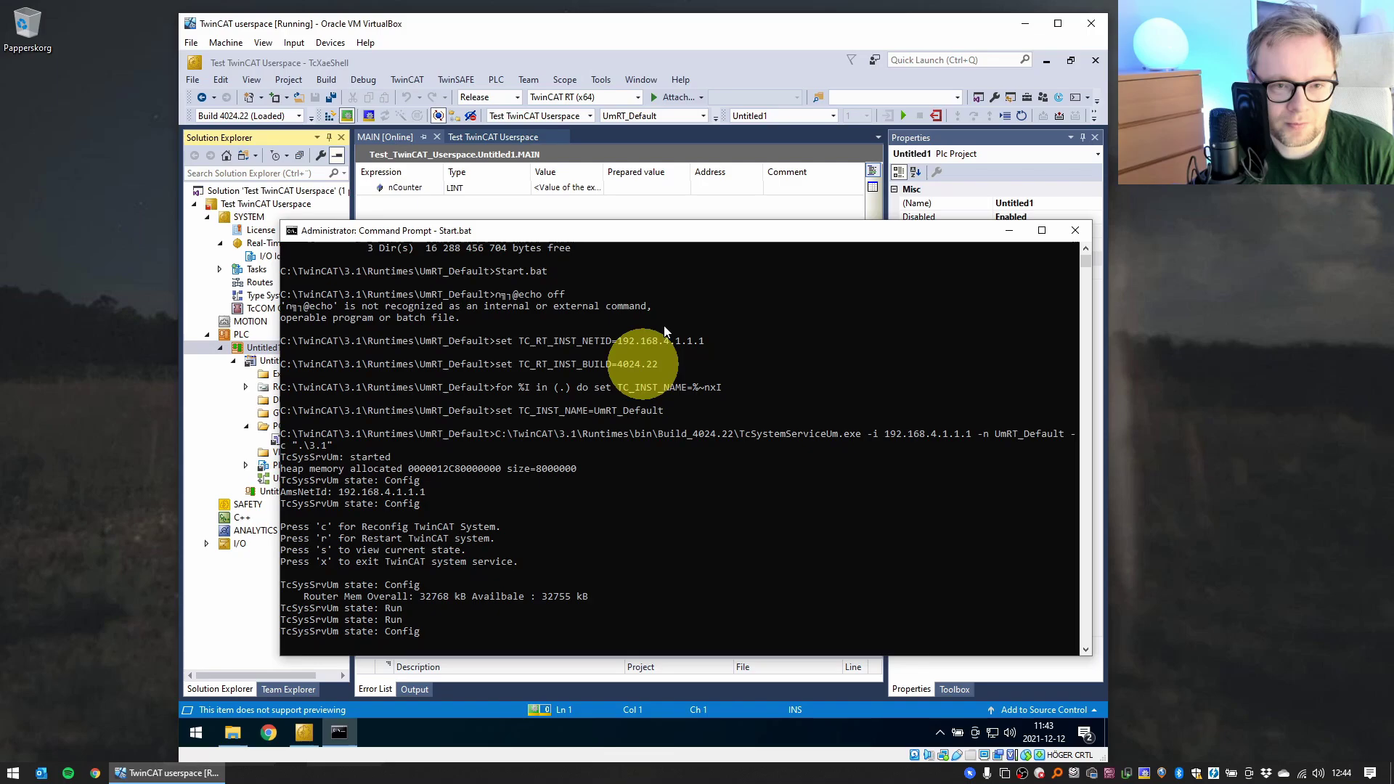
click(1009, 234)
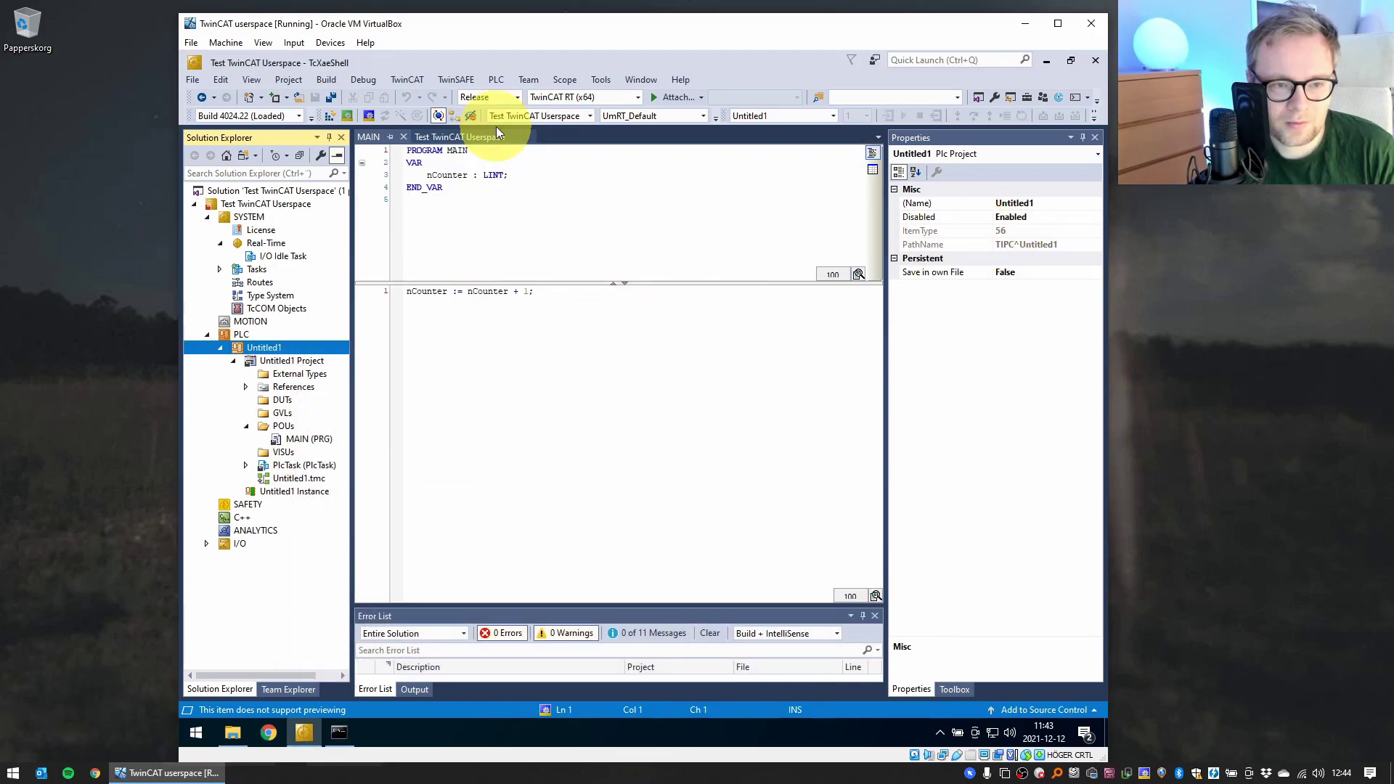
- Restart the runtime from XAE and log in again to MAIN, watching nCounter climb
click(368, 118)
click(329, 738)
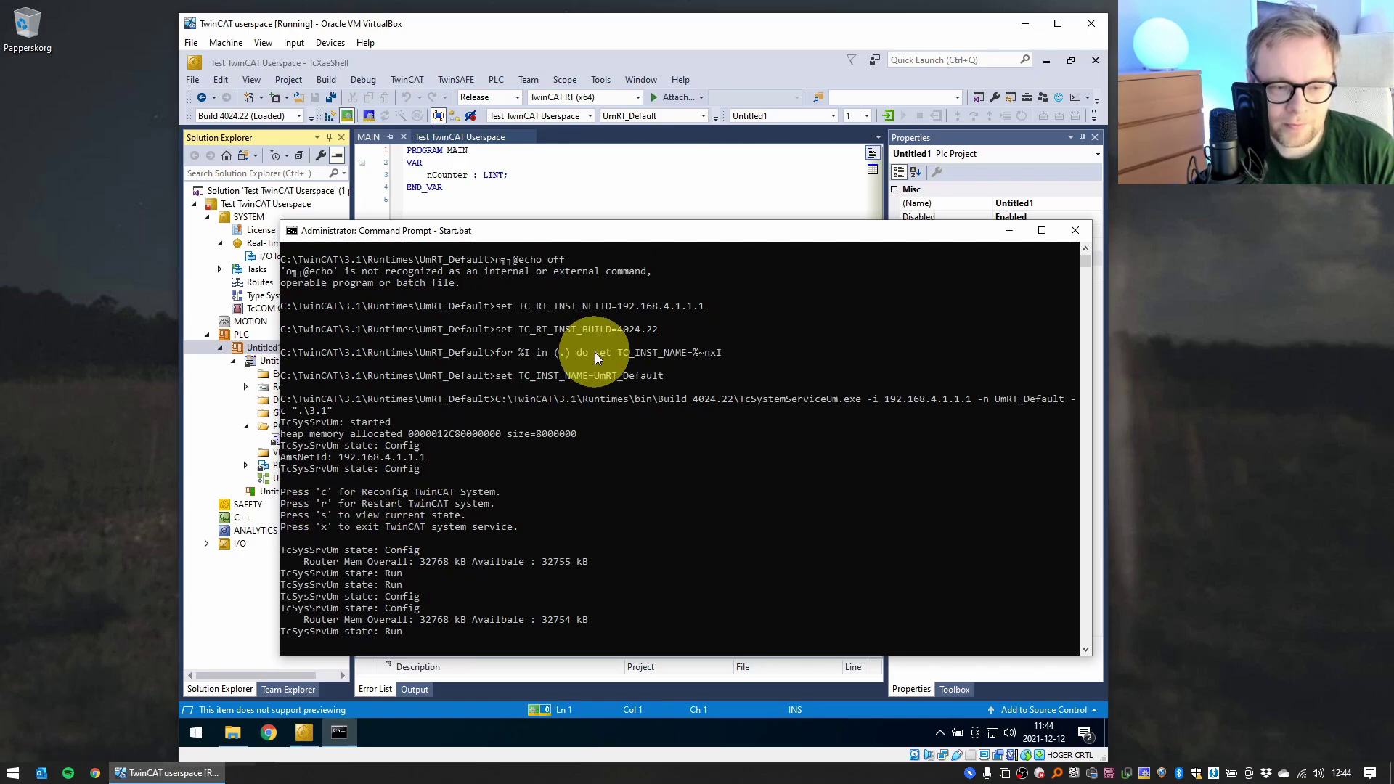
click(509, 202)
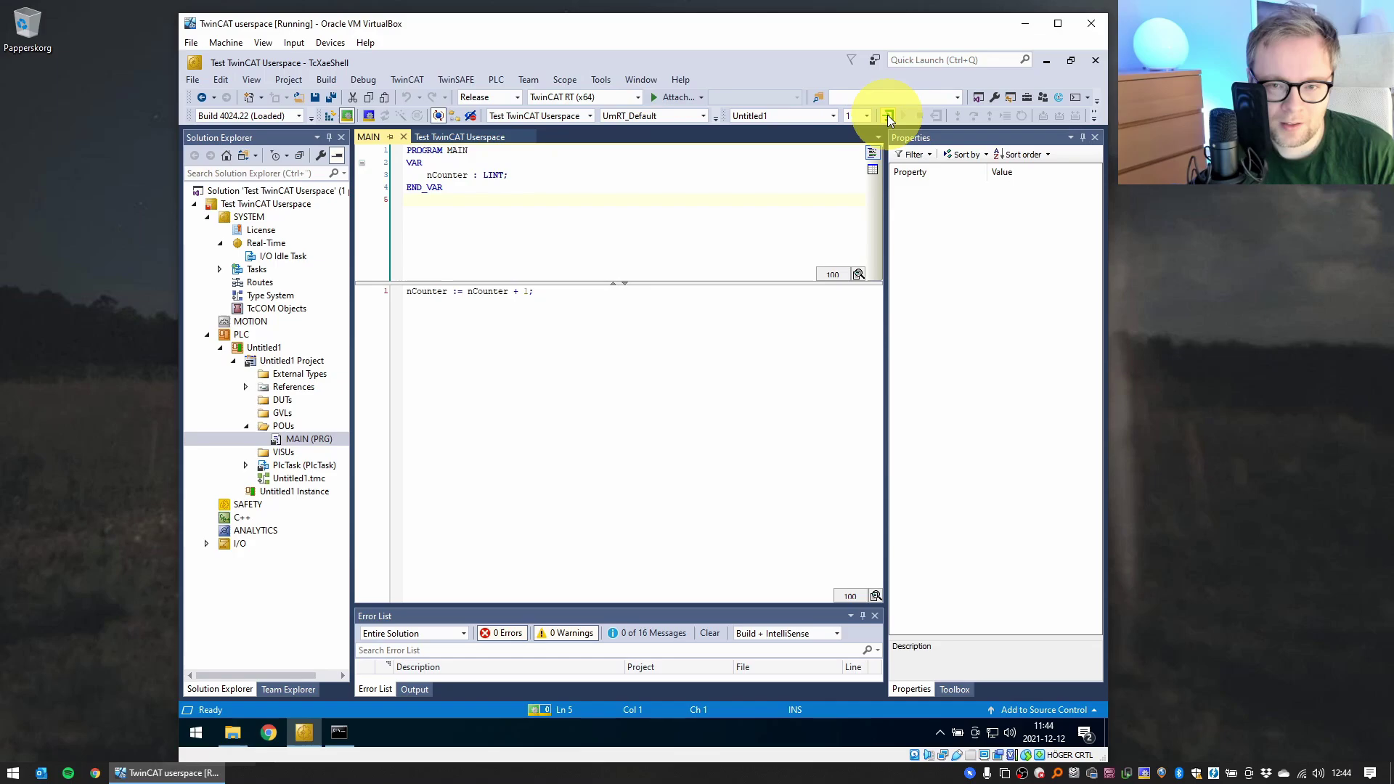
click(887, 115)
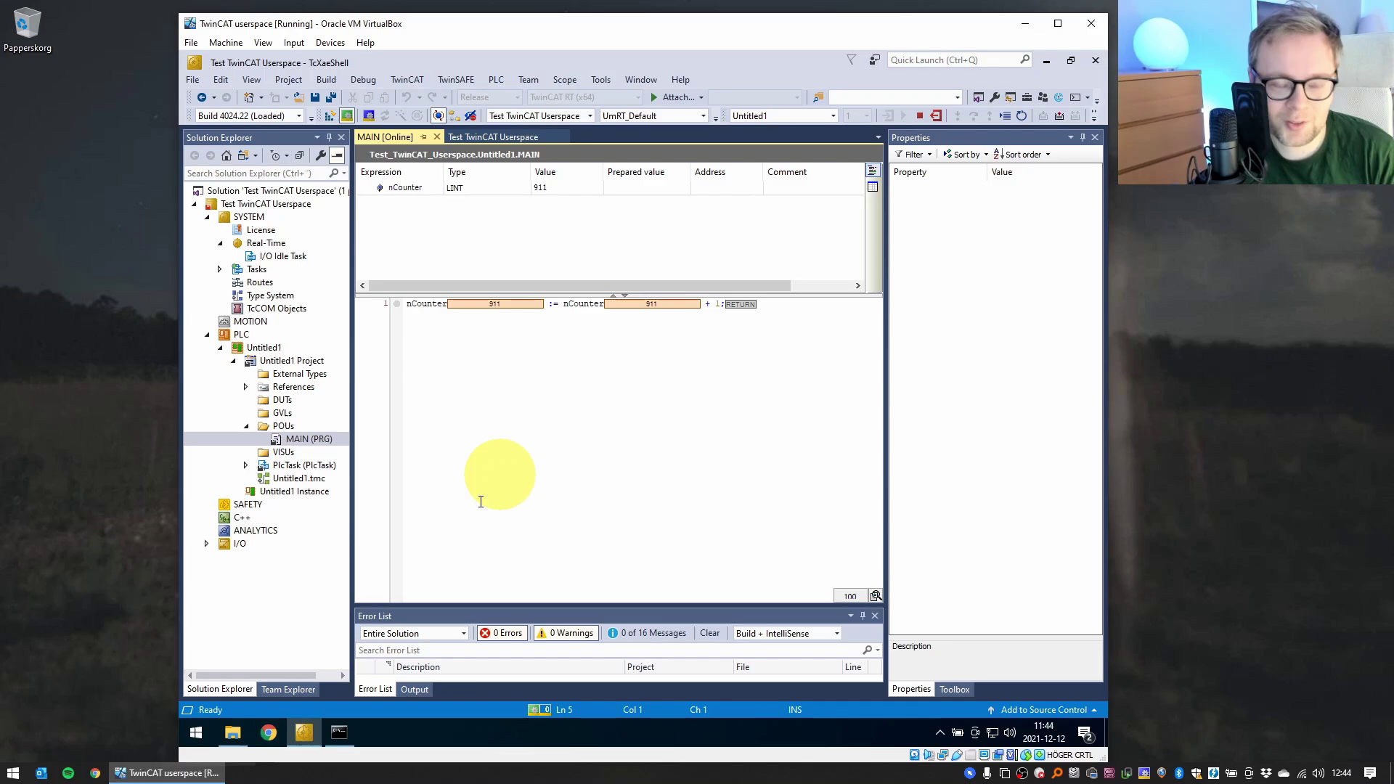
- Stop the runtime and exit the system service with x in the console
click(339, 734)
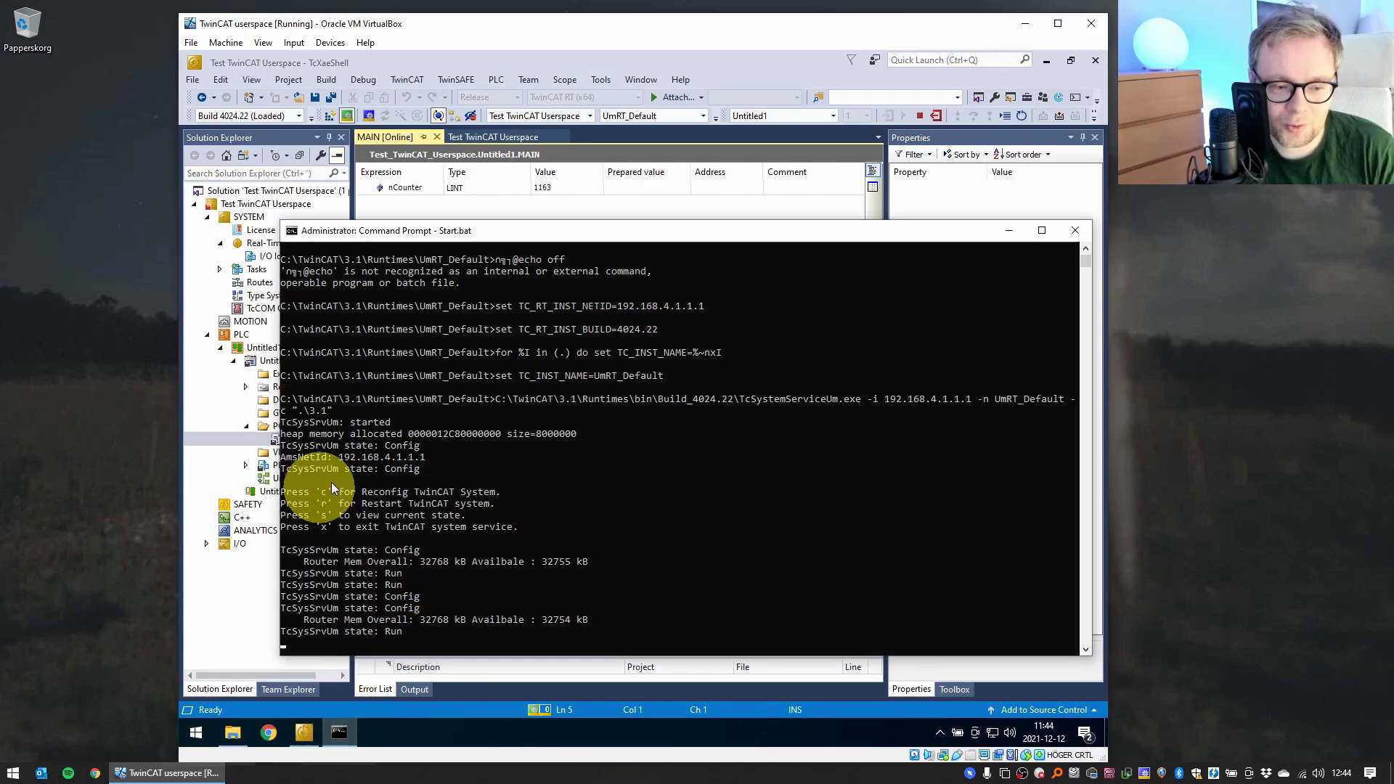
key(x)
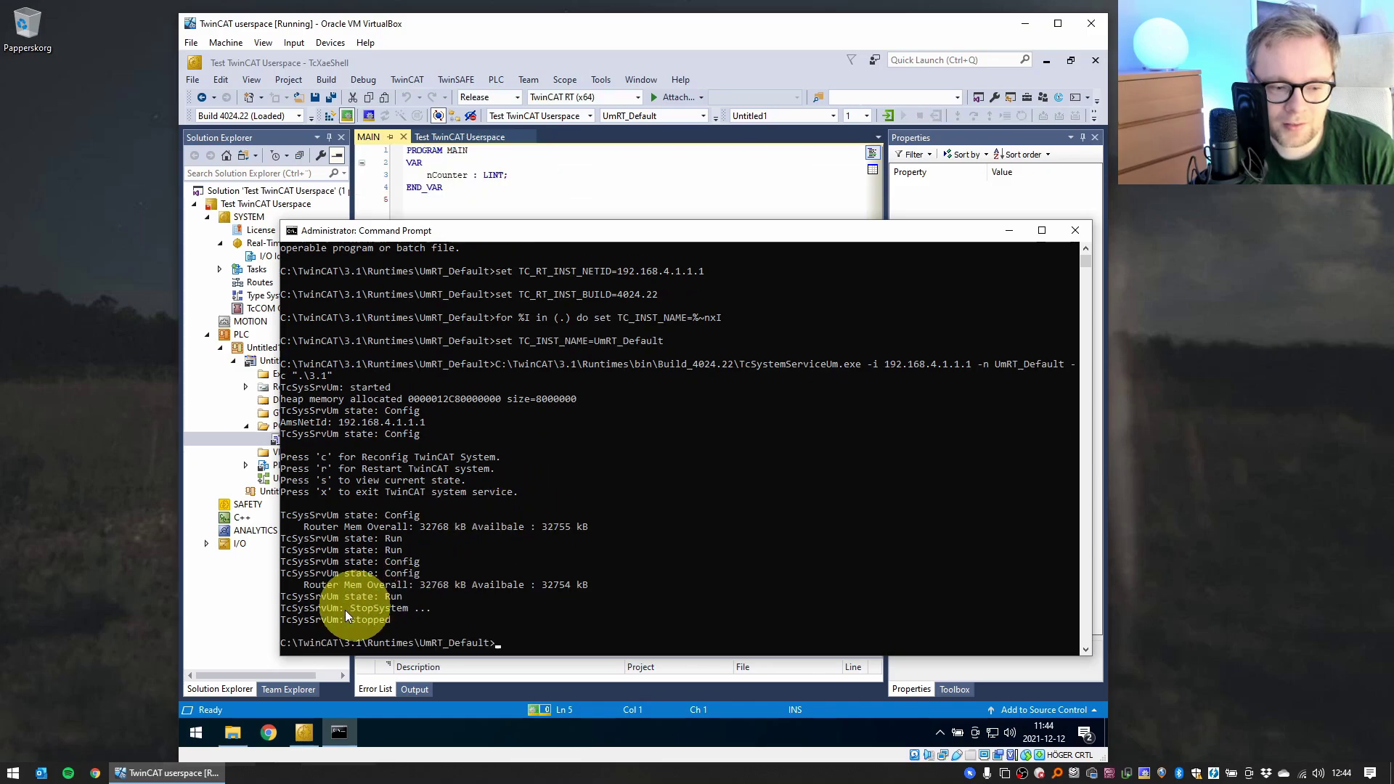
click(625, 151)
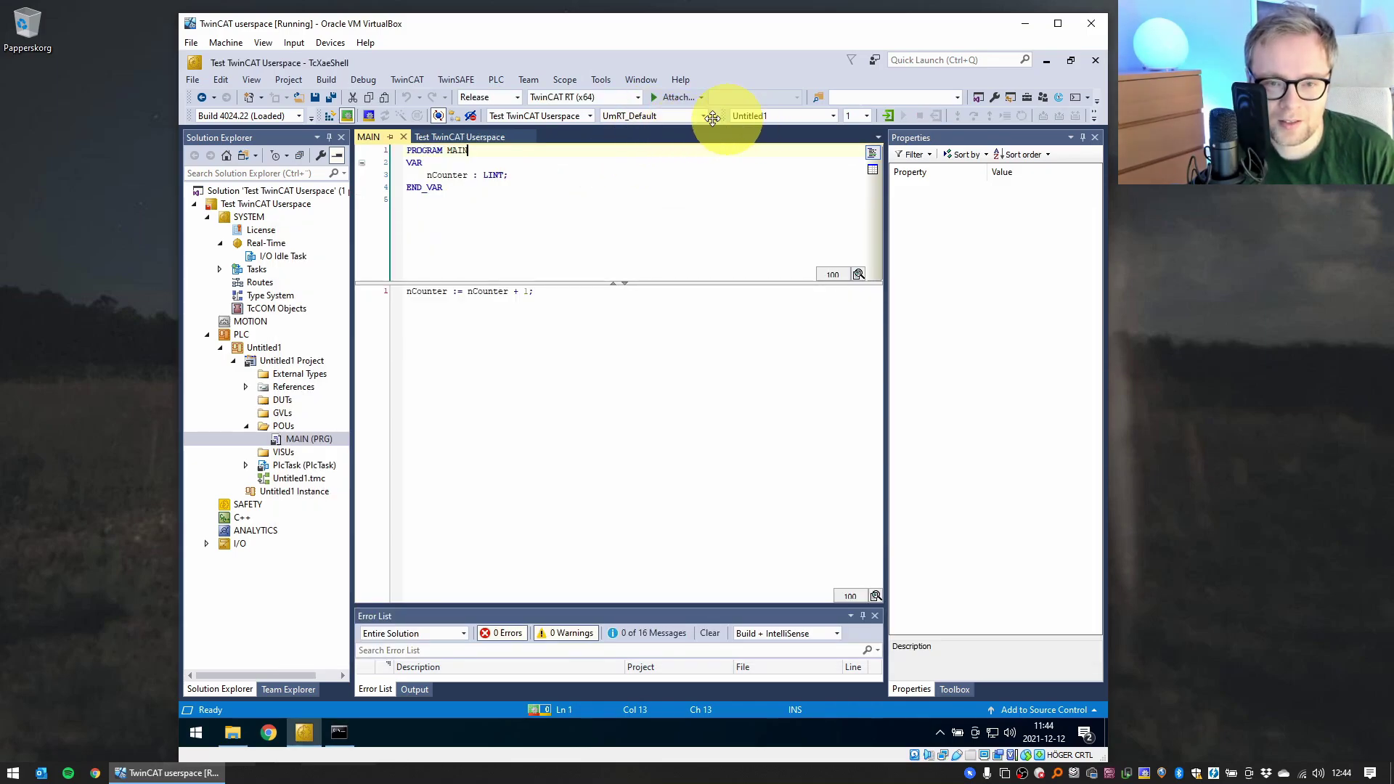
- Refresh the target entry via <Restore>, now showing 192.168.4.1.1.1 with an error
click(655, 116)
click(632, 131)
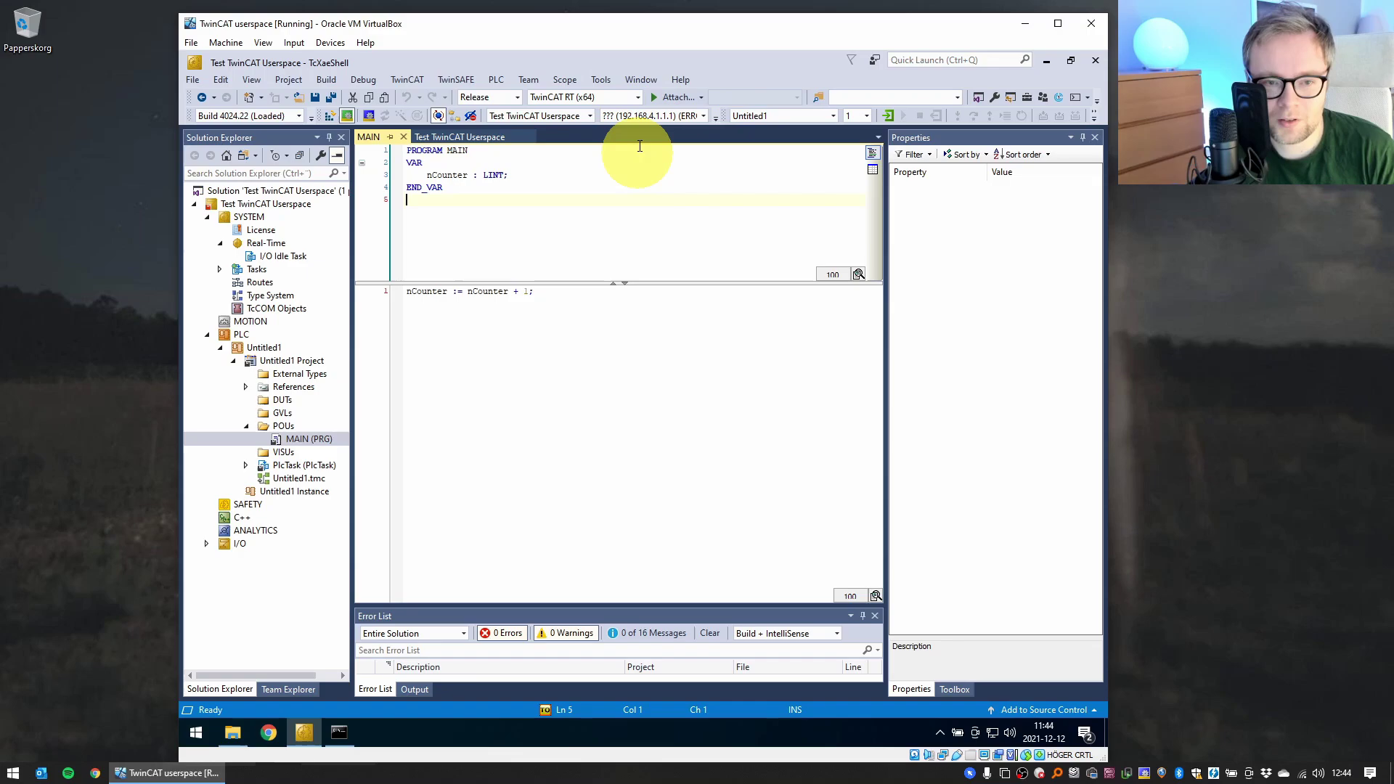